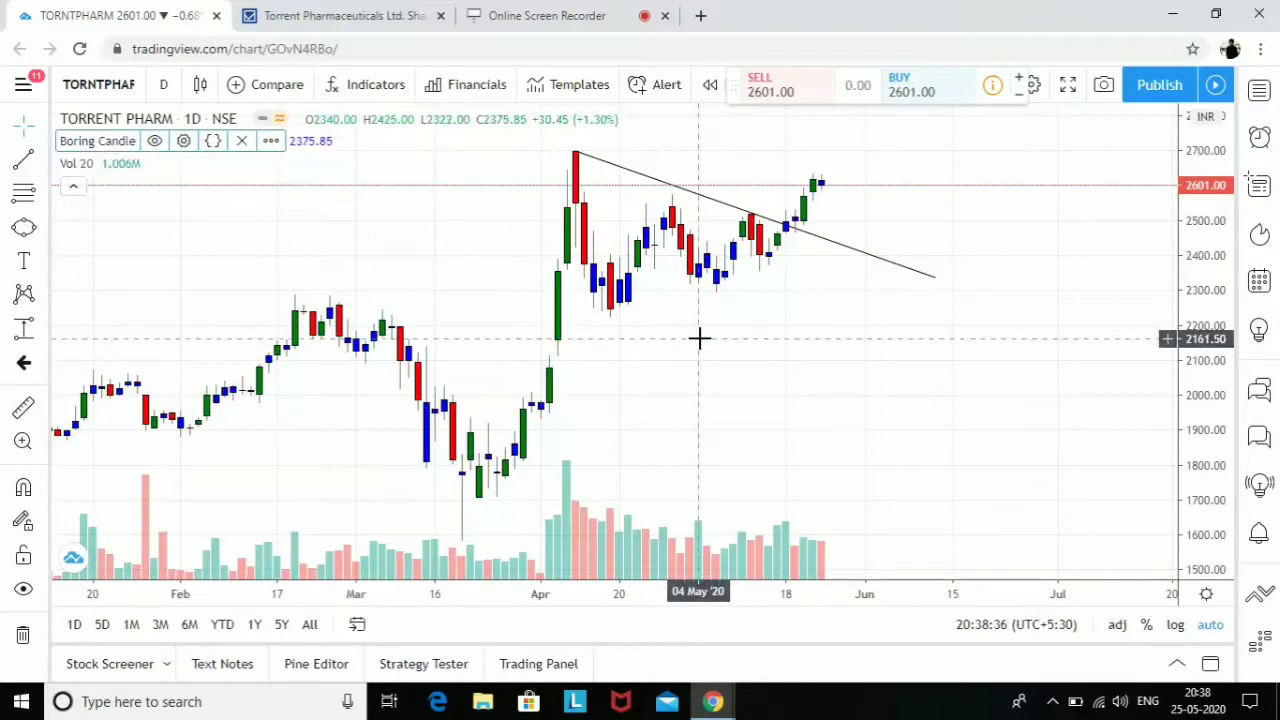
Draw a rising trend line under the consolidation lows, from the 17 April low at about 2229 to around the start of June.
{"action": "scroll", "coordinate": [705, 337], "scroll_direction": "up", "scroll_amount": 1}
{"action": "scroll", "coordinate": [743, 343], "scroll_direction": "up", "scroll_amount": 1}
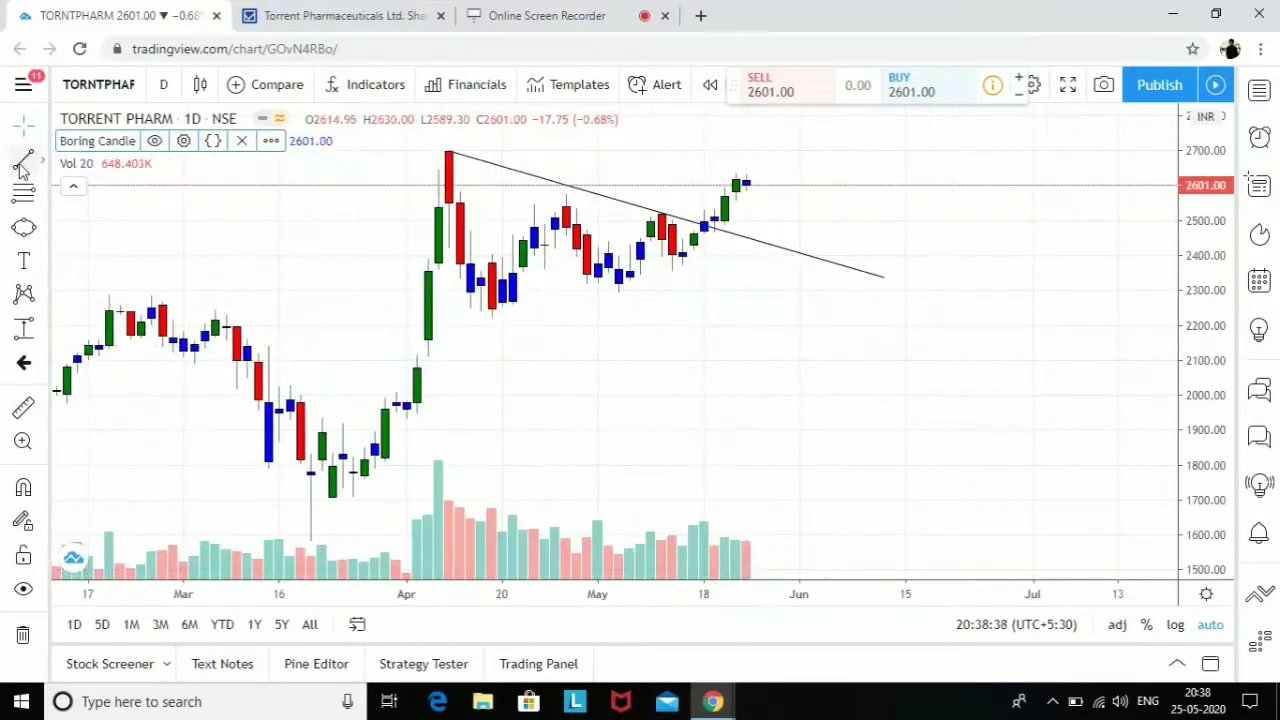
{"action": "left_click", "coordinate": [723, 233]}
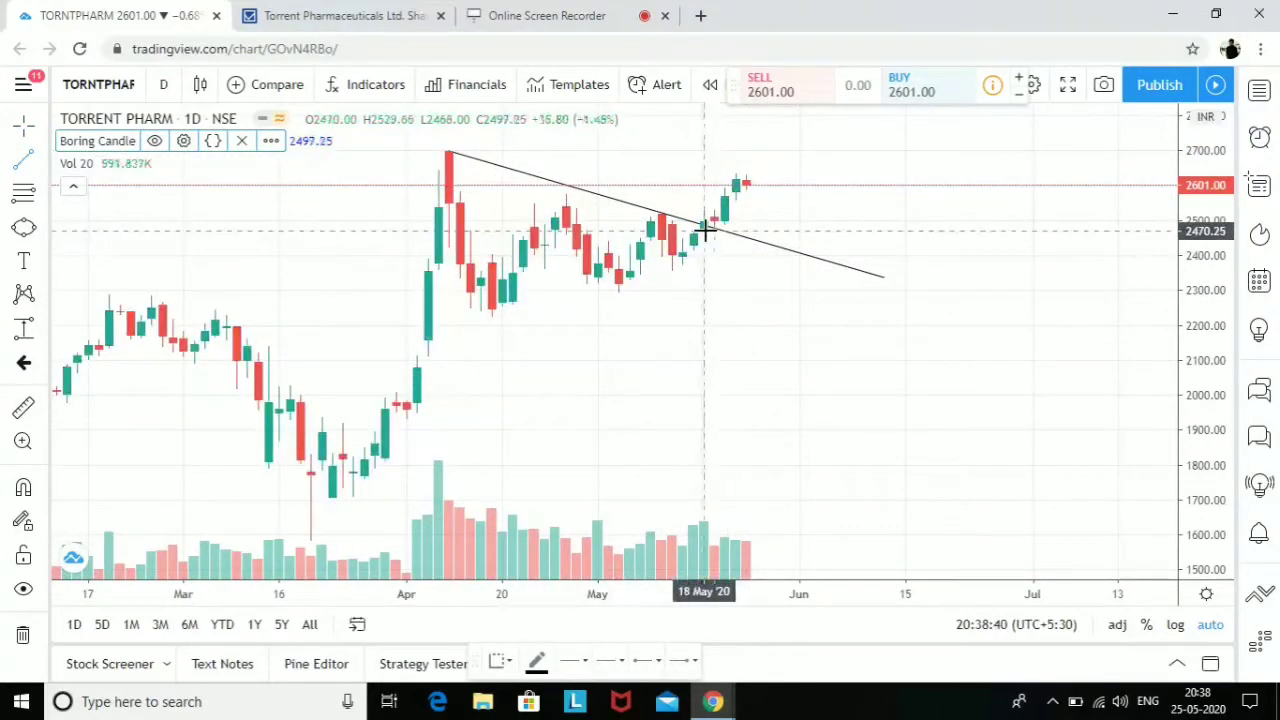
{"action": "left_click", "coordinate": [705, 225]}
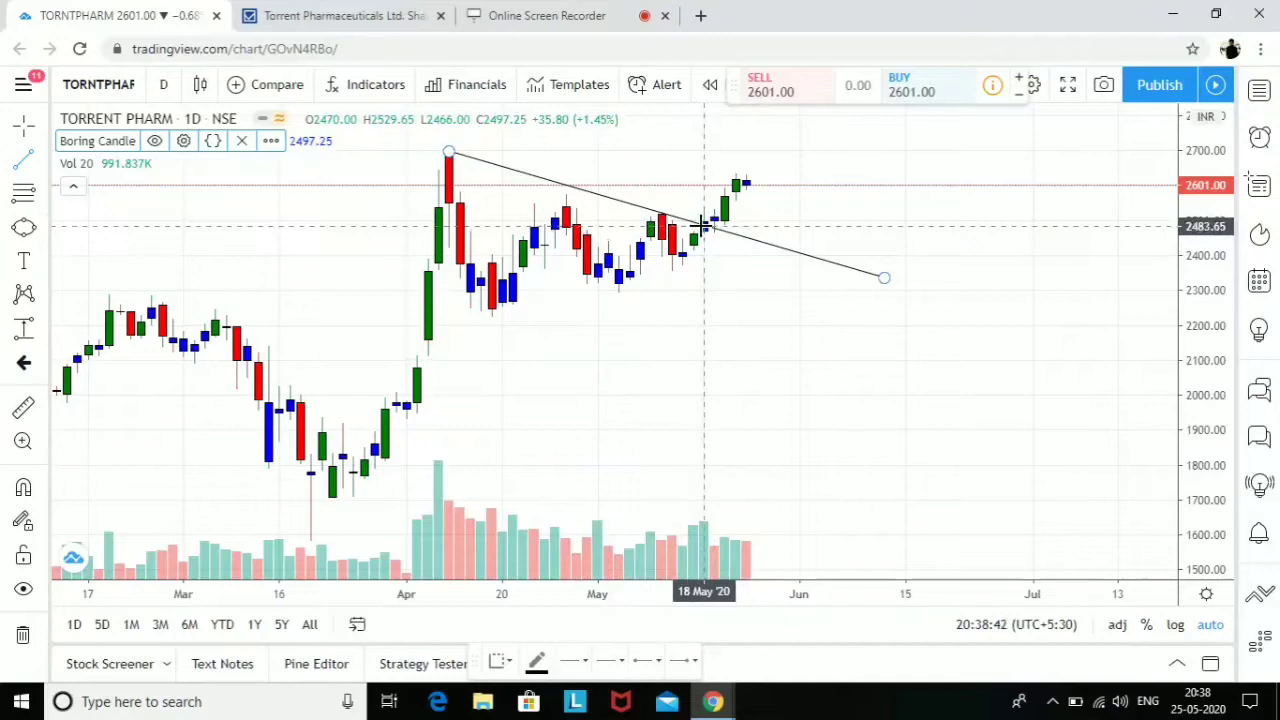
{"action": "left_click", "coordinate": [491, 315]}
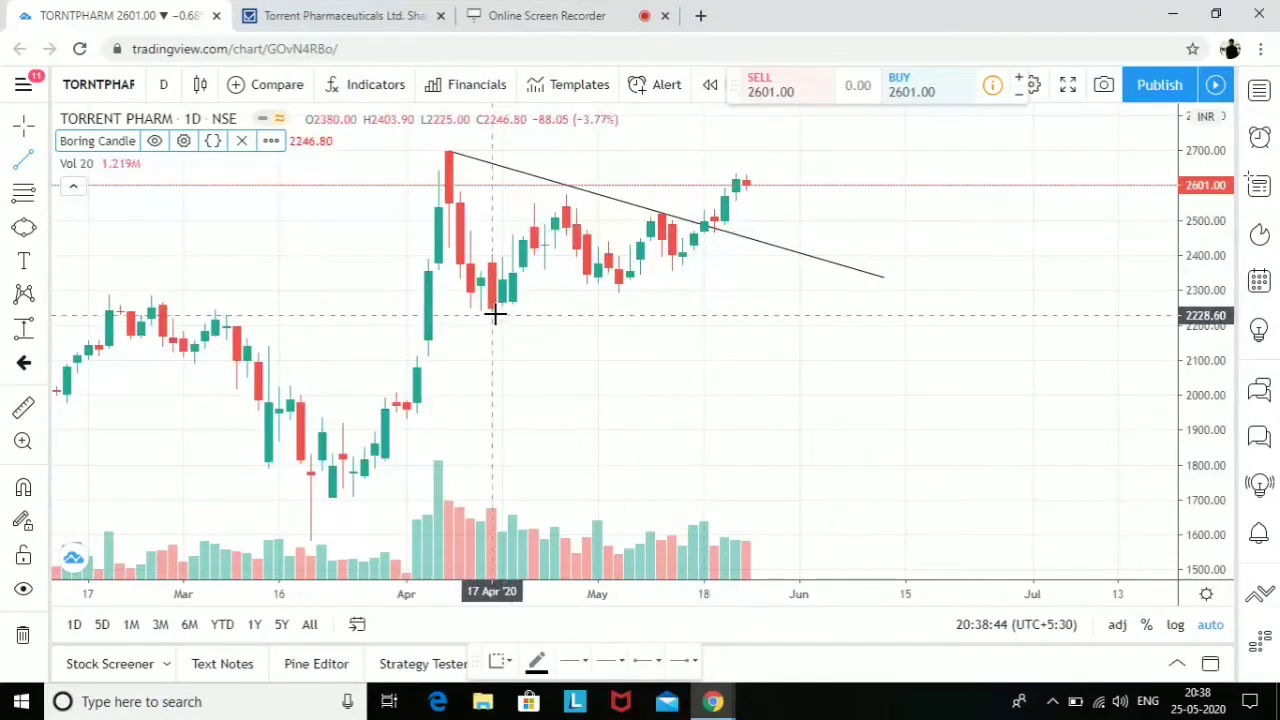
{"action": "left_click", "coordinate": [797, 262]}
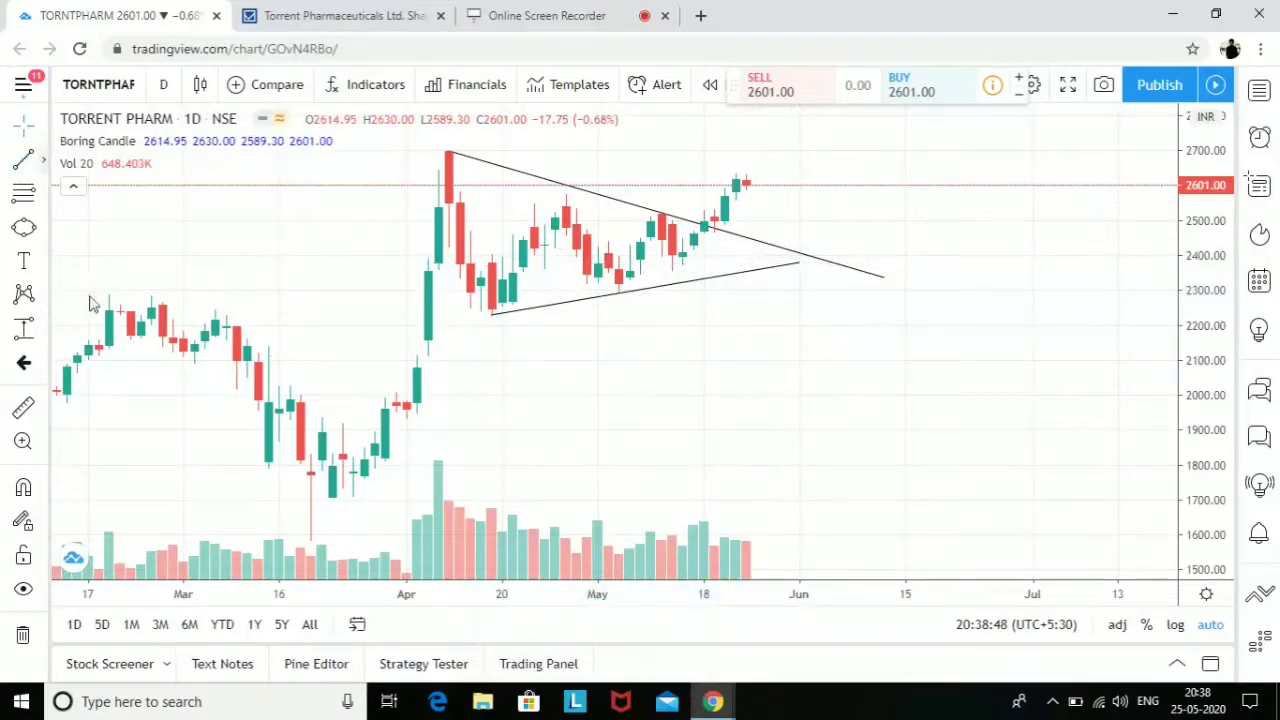
Draw a vertical arrow from about 2223 up to the 9 April high and move its base to the 19 May breakout at about 2489.
{"action": "left_click", "coordinate": [43, 159]}
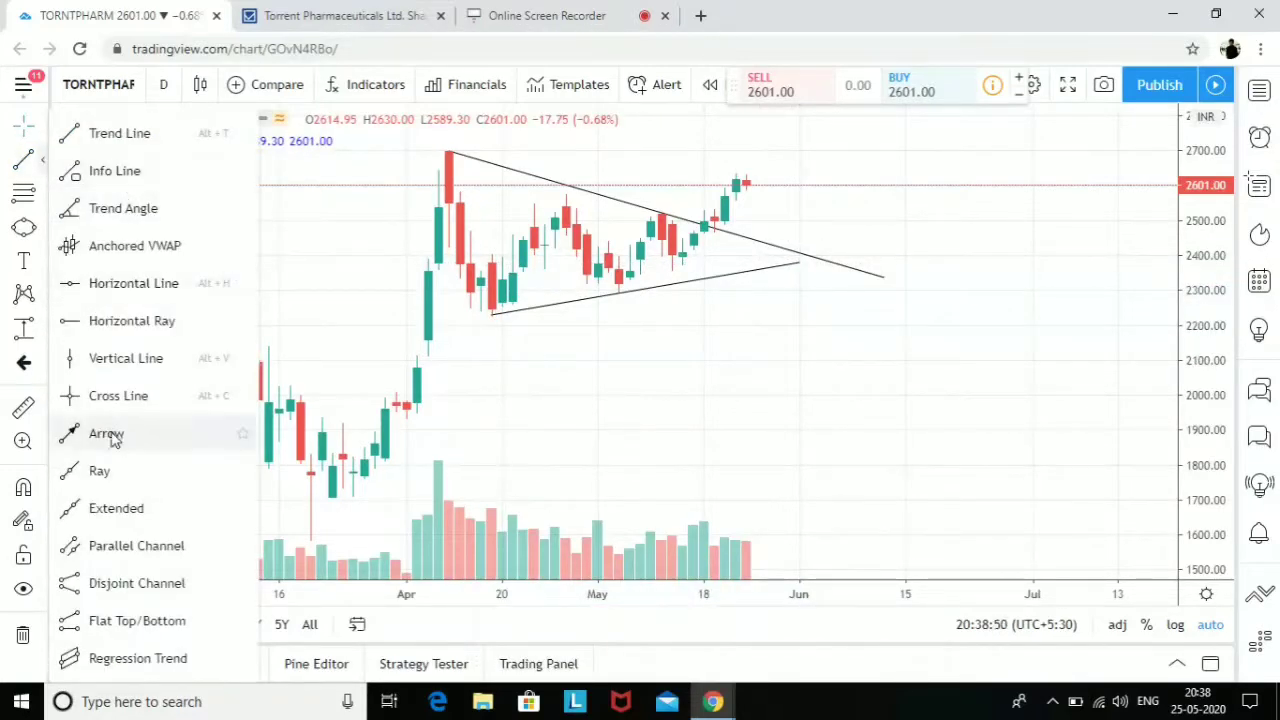
{"action": "left_click", "coordinate": [611, 317]}
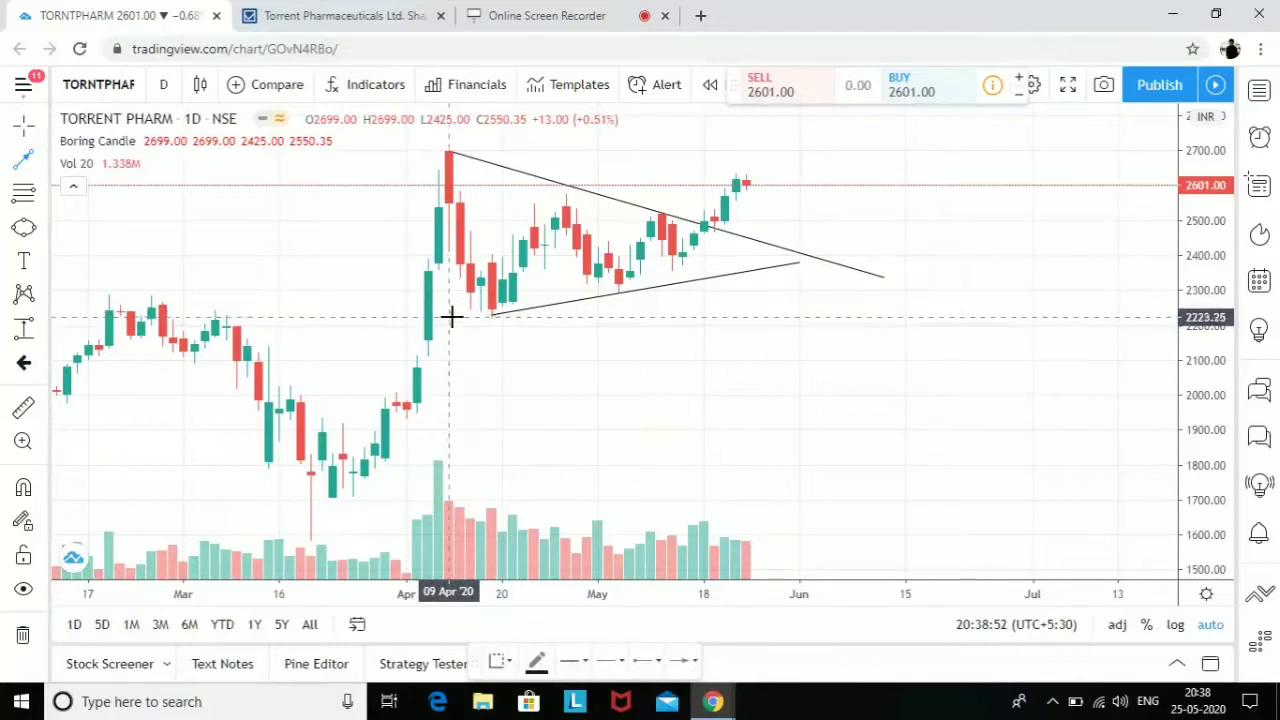
{"action": "left_click", "coordinate": [450, 317]}
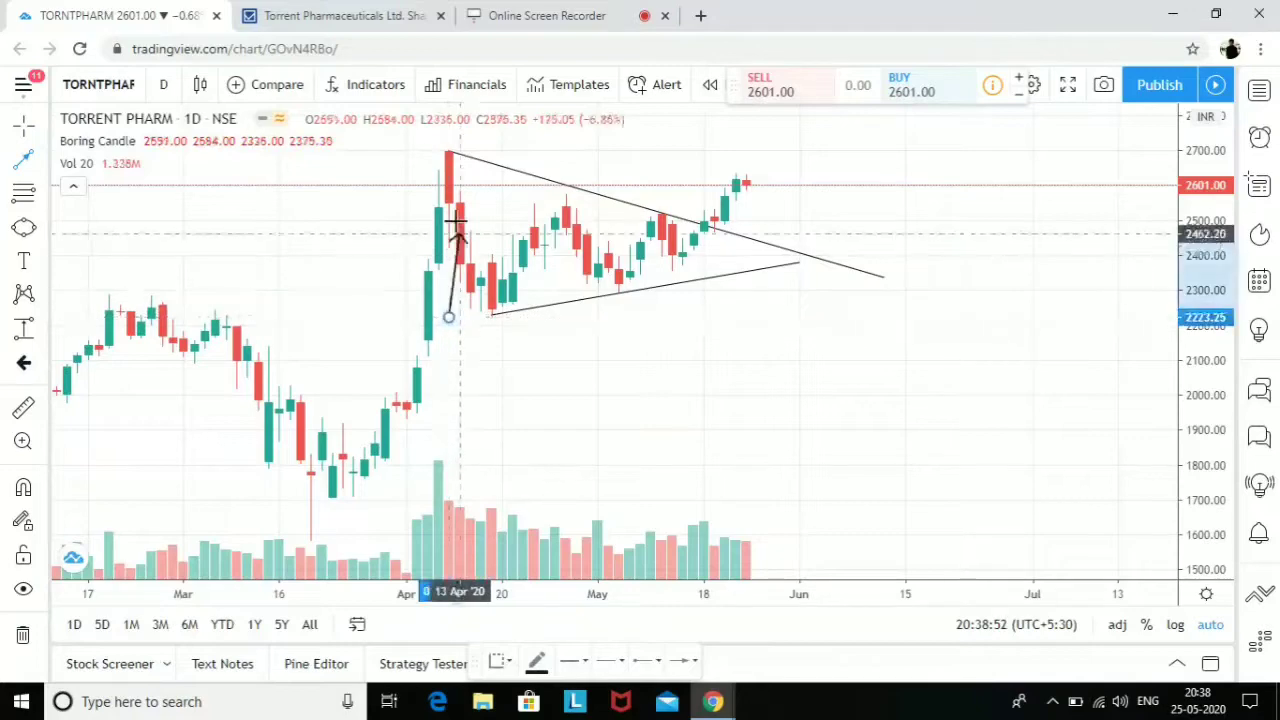
{"action": "left_click", "coordinate": [450, 155]}
{"action": "left_click_drag", "start_coordinate": [449, 257], "coordinate": [711, 163]}
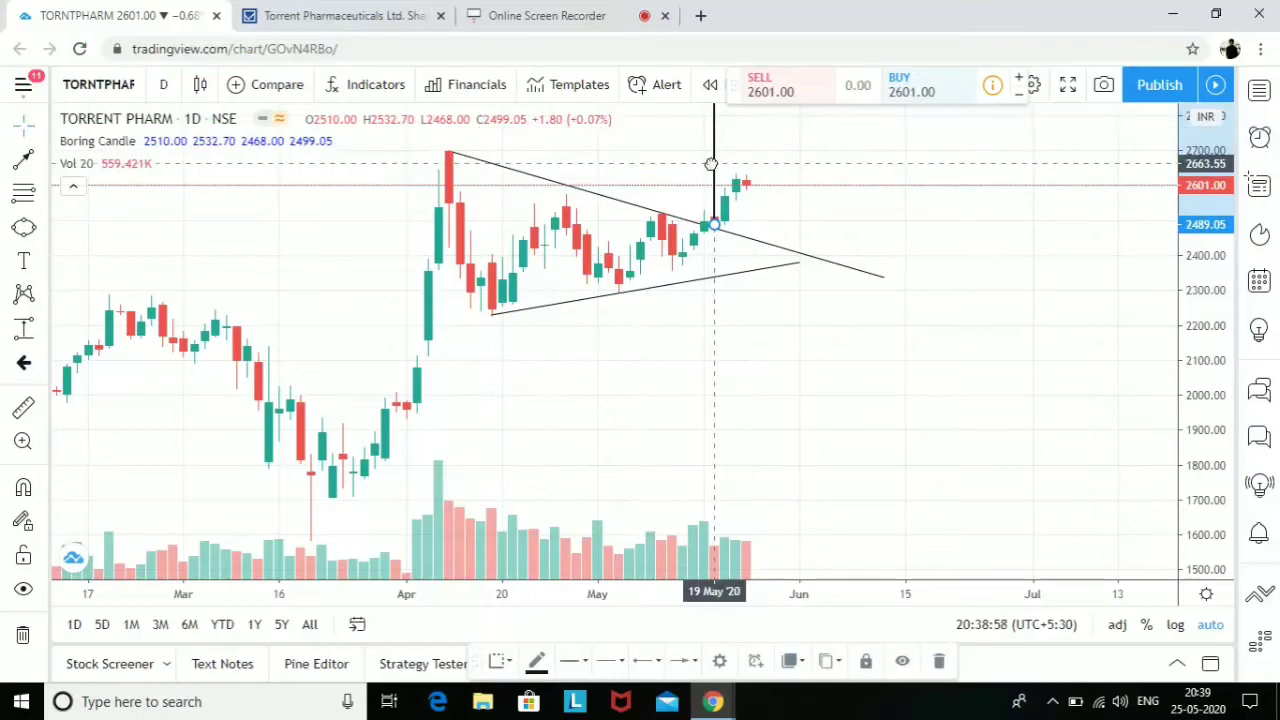
{"action": "left_click", "coordinate": [770, 208]}
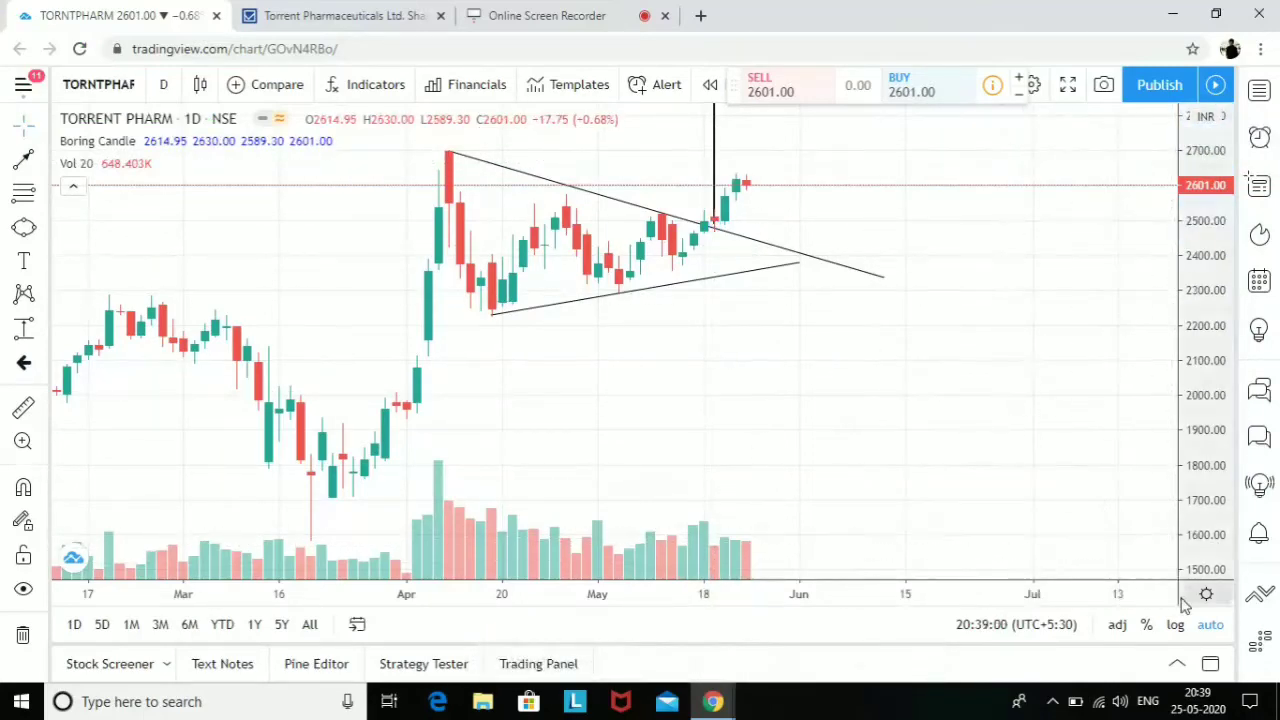
Place a horizontal line at the tip of the breakout arrow, at about 2970, to mark the first target.
{"action": "left_click_drag", "start_coordinate": [966, 169], "coordinate": [1029, 503]}
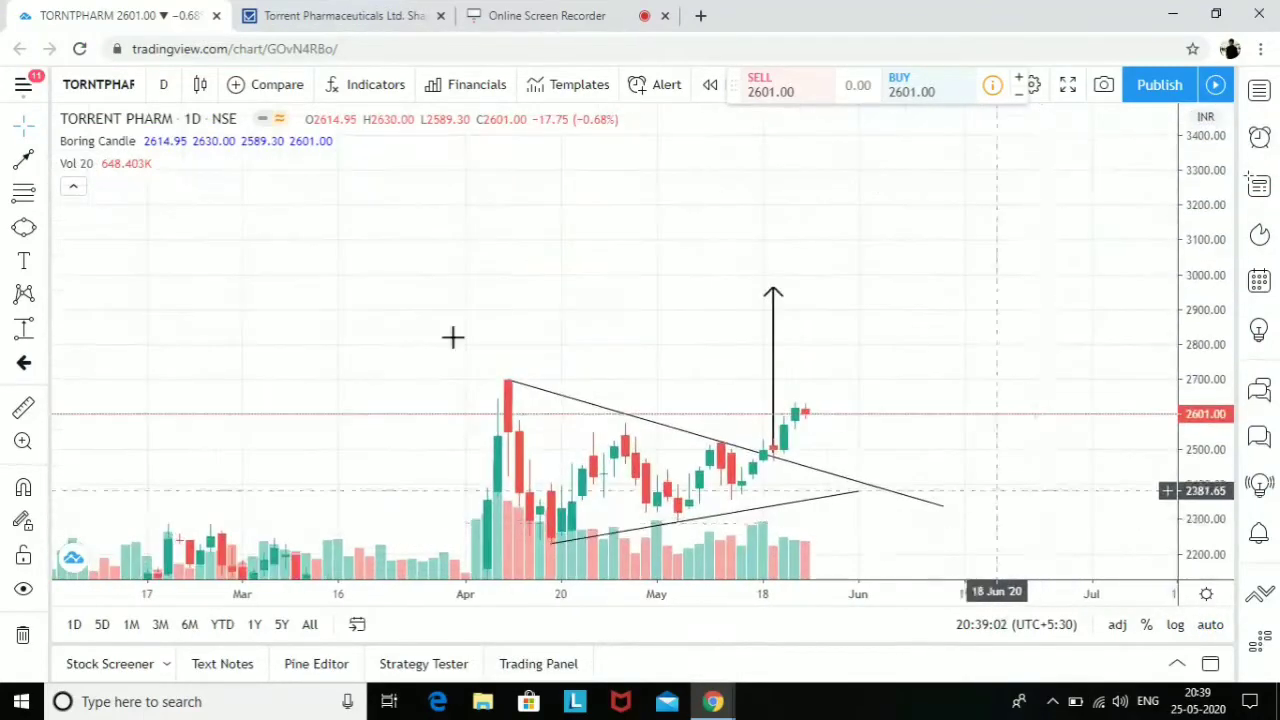
{"action": "left_click", "coordinate": [42, 162]}
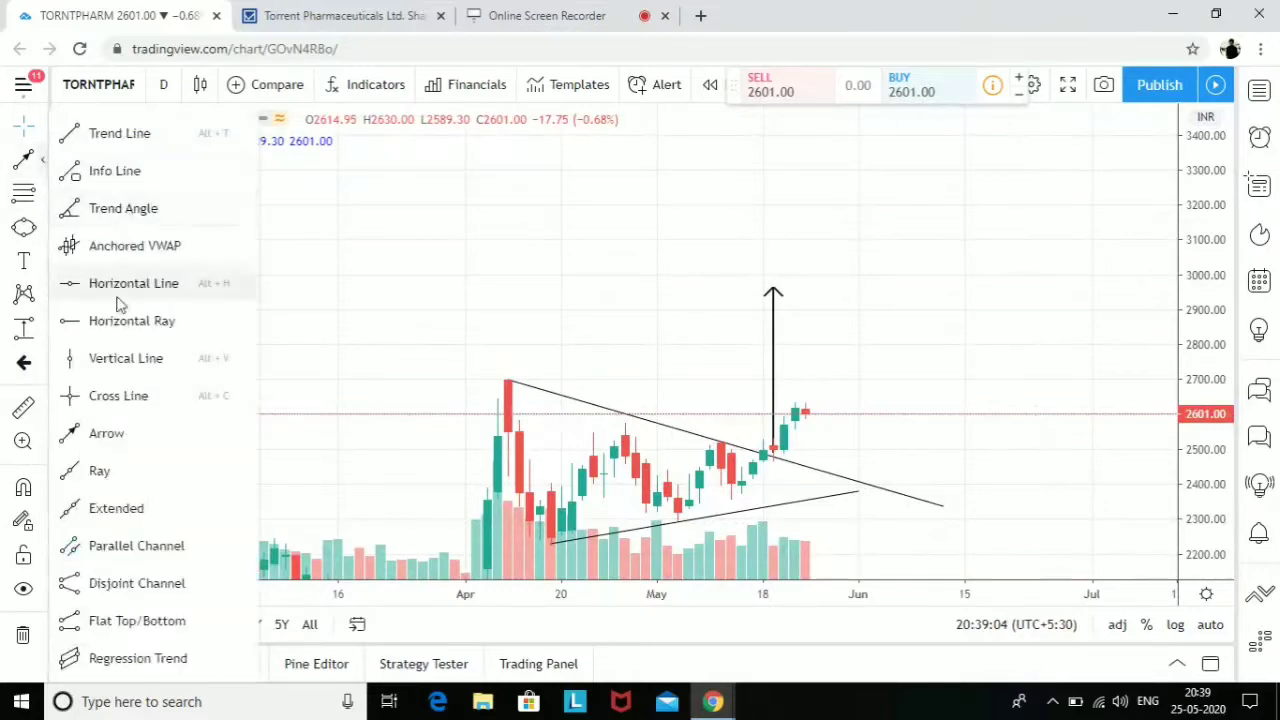
{"action": "left_click", "coordinate": [134, 291]}
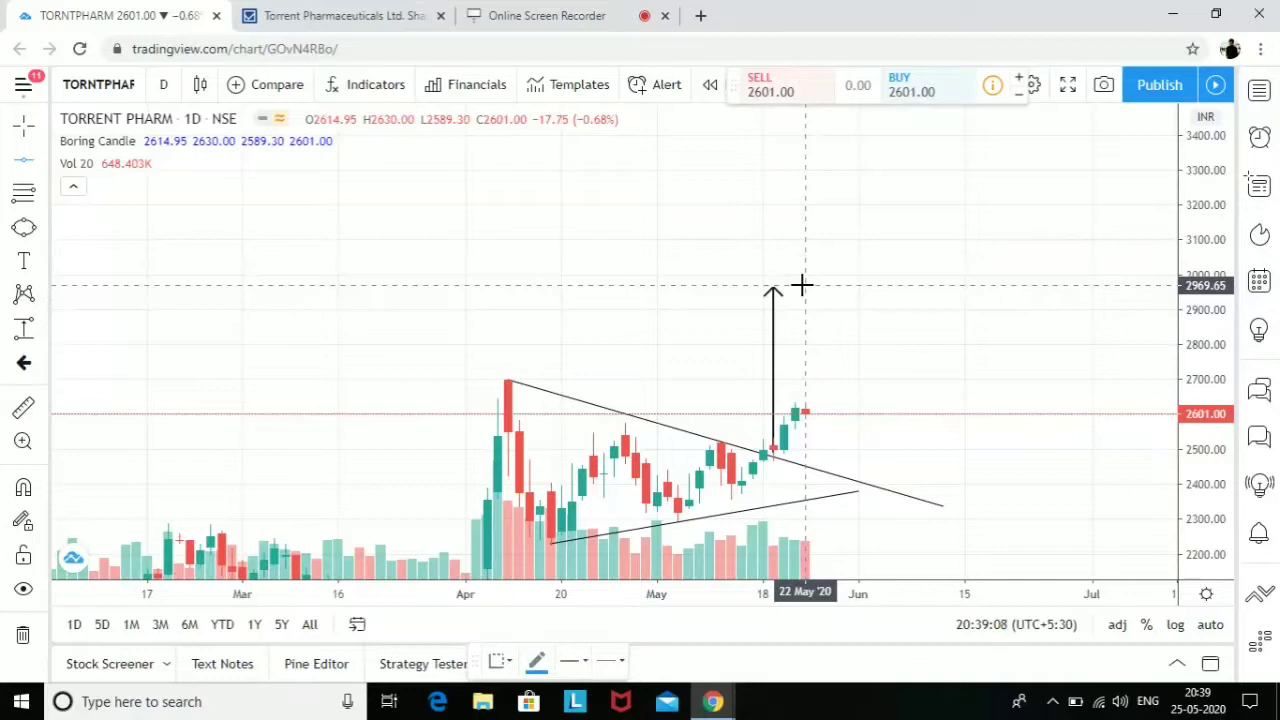
{"action": "left_click", "coordinate": [802, 286]}
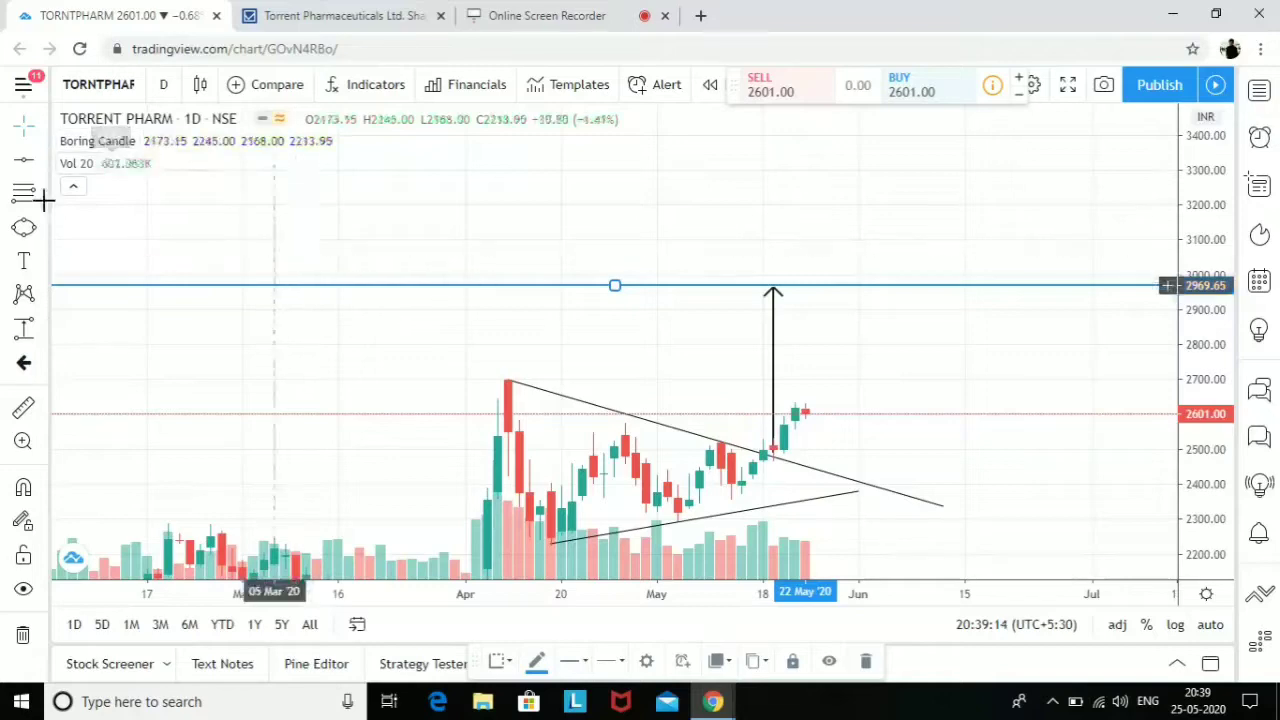
Restore automatic price scaling and draw a trend line from the 19 March low at about 1584 to the 9 April high at about 2698.
{"action": "left_click", "coordinate": [88, 141]}
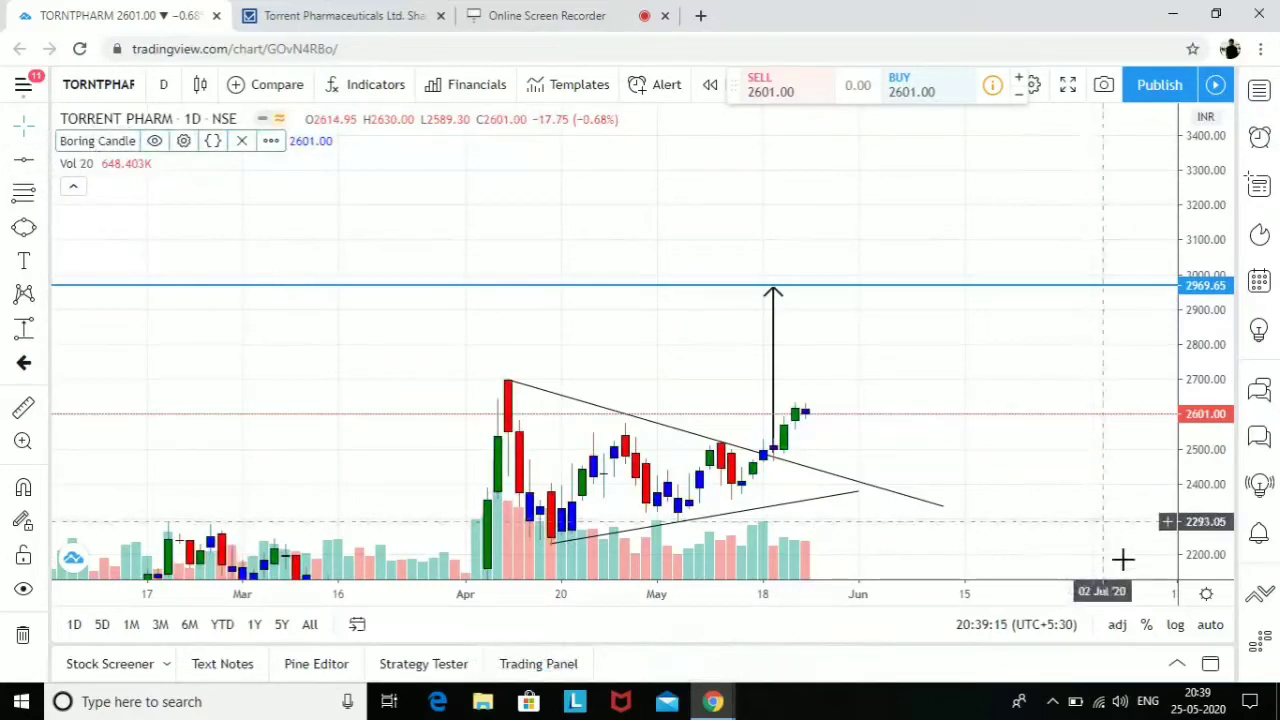
{"action": "left_click", "coordinate": [1205, 624]}
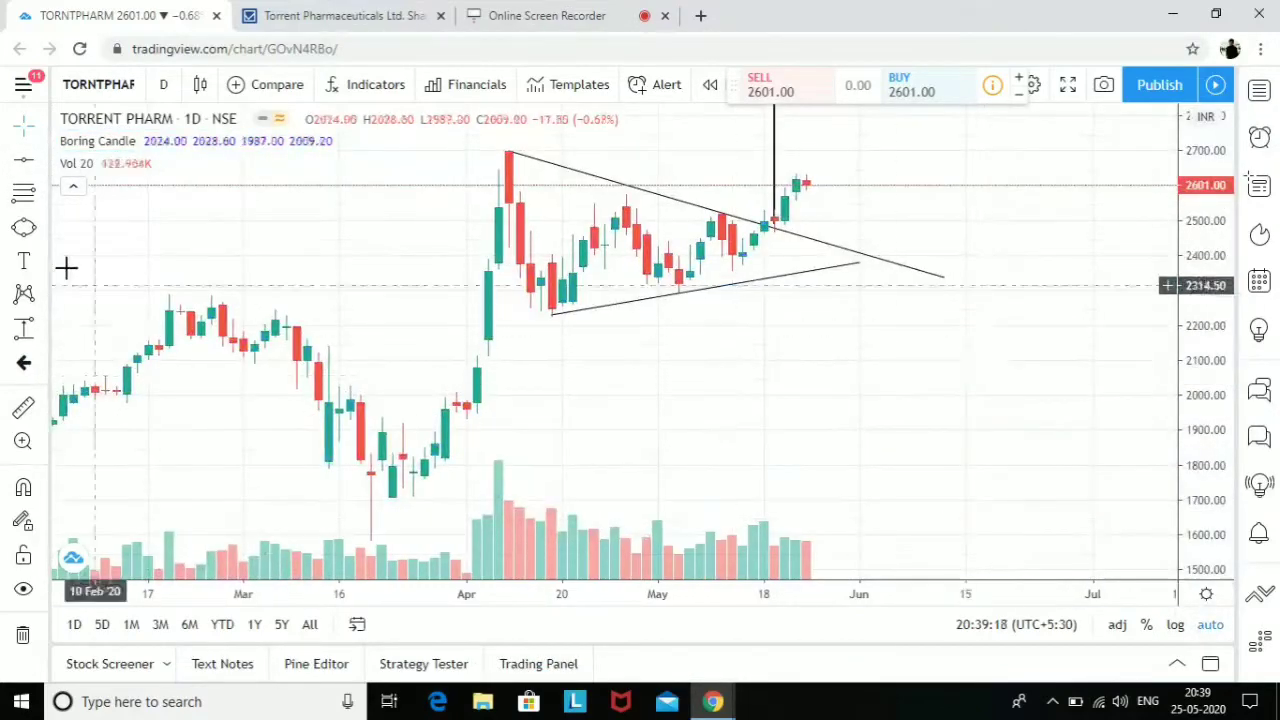
{"action": "left_click", "coordinate": [44, 160]}
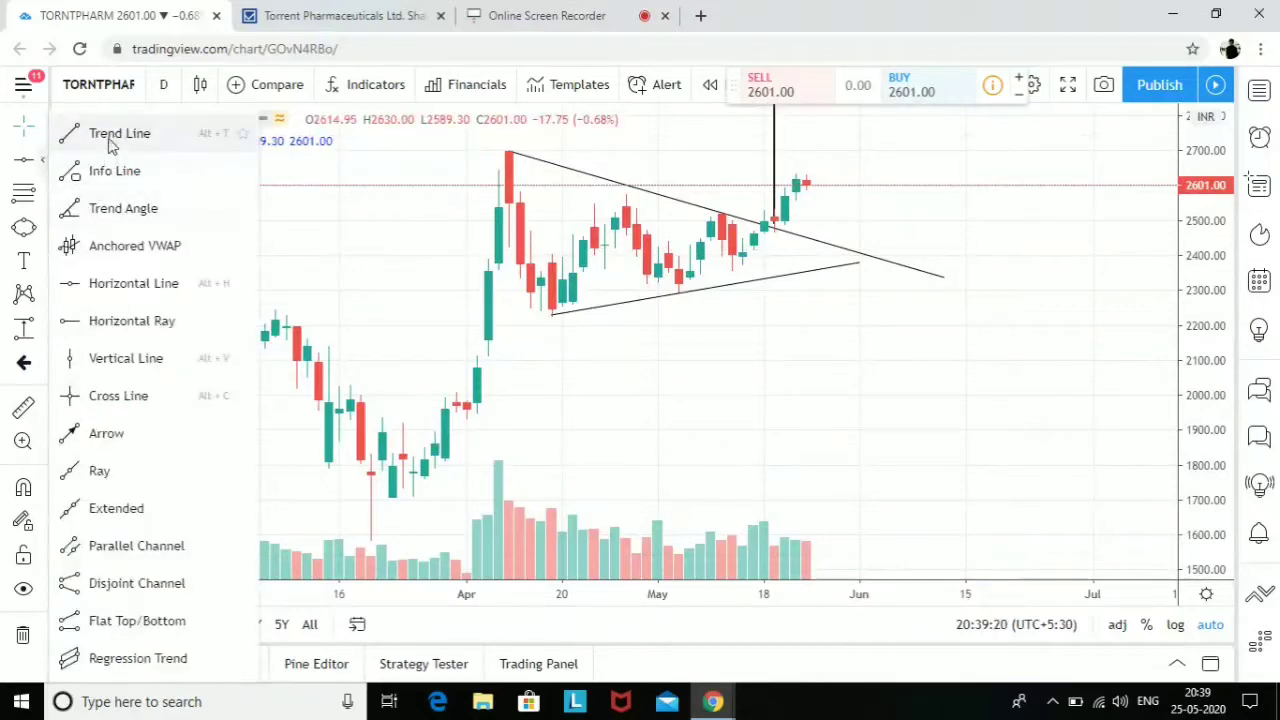
{"action": "left_click", "coordinate": [108, 134]}
{"action": "left_click", "coordinate": [371, 540]}
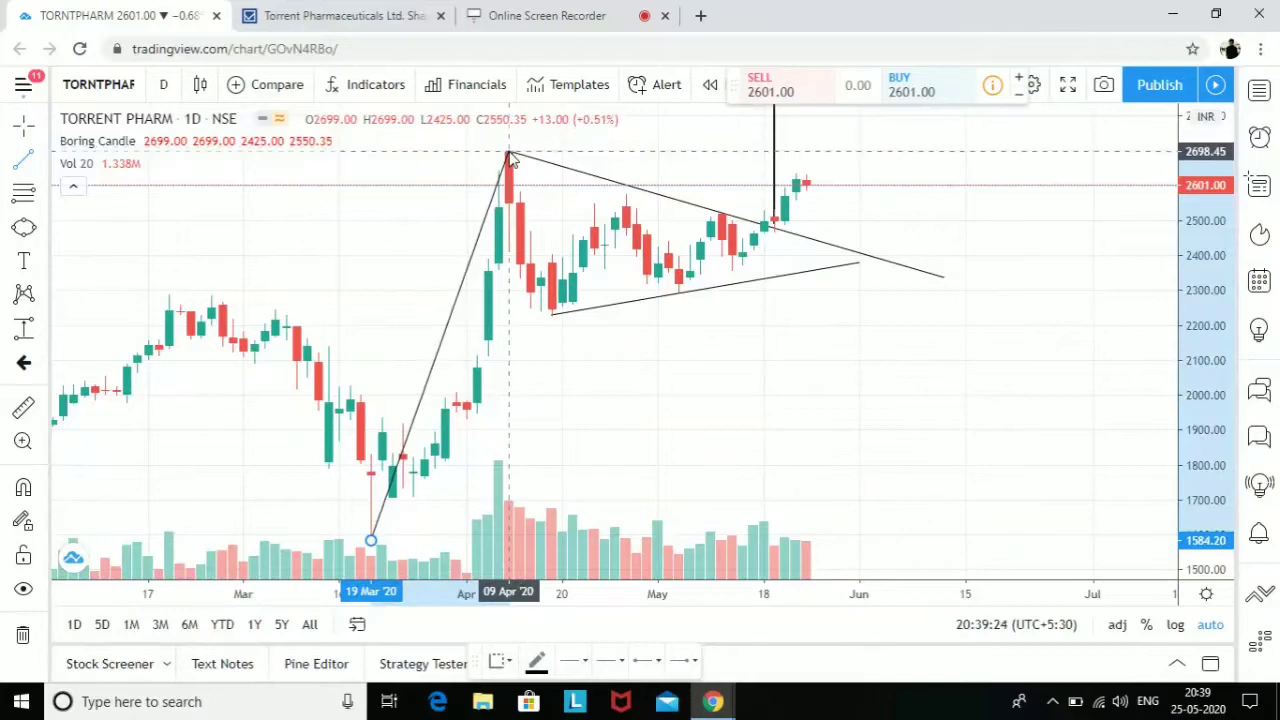
Move the steep rally trend line so that it starts at the breakout around 20 May, at about 2457.
{"action": "scroll", "coordinate": [870, 375], "scroll_direction": "down", "scroll_amount": 2}
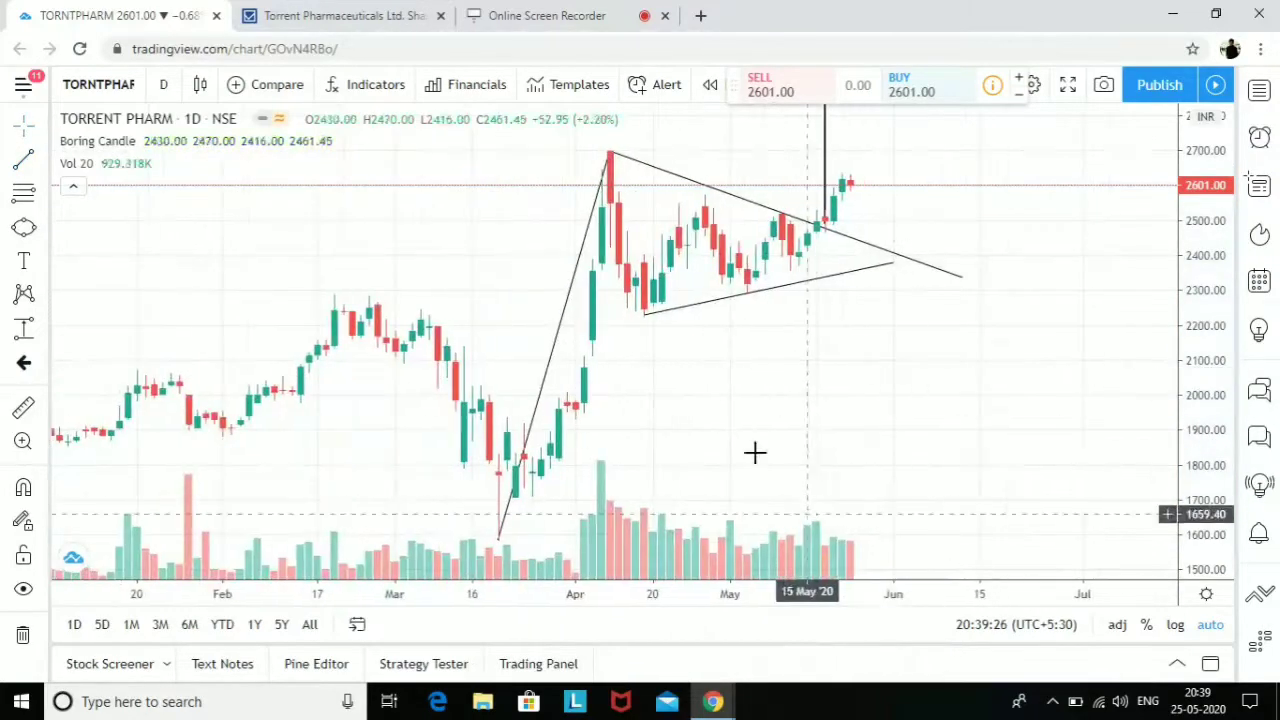
{"action": "left_click_drag", "start_coordinate": [1060, 466], "coordinate": [987, 544]}
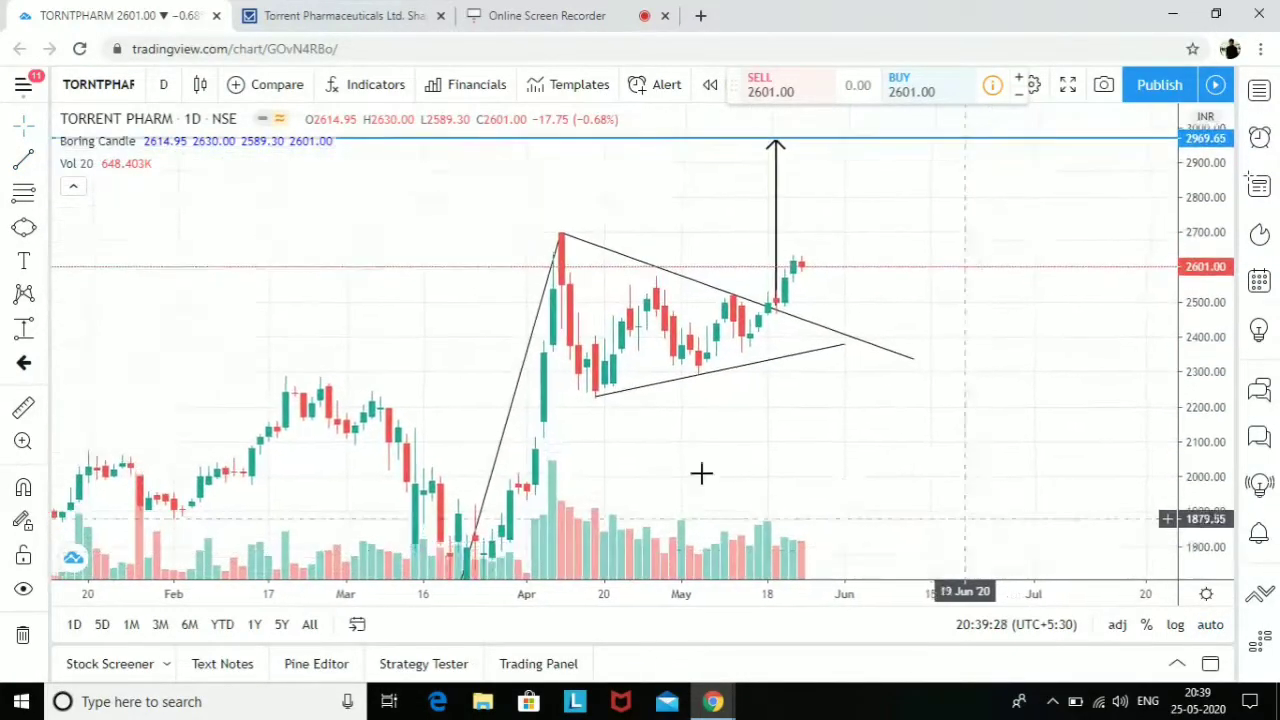
{"action": "left_click", "coordinate": [494, 488]}
{"action": "left_click_drag", "start_coordinate": [494, 488], "coordinate": [831, 176]}
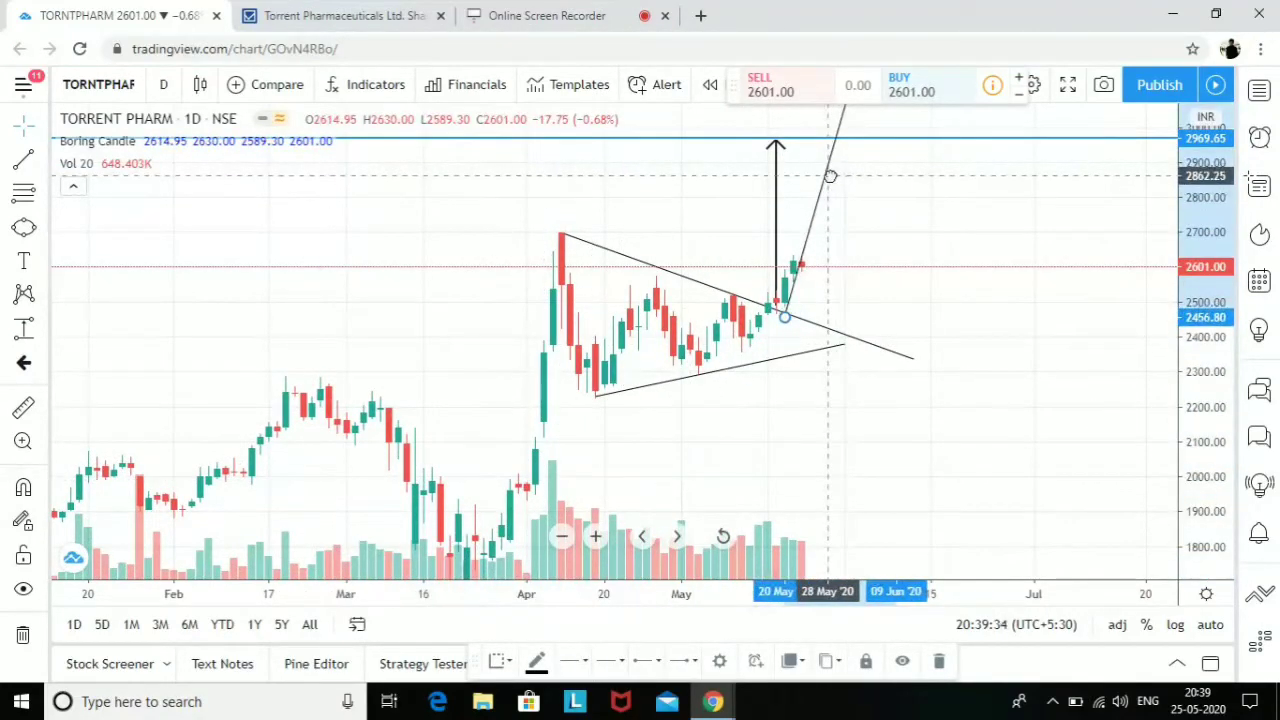
{"action": "left_click", "coordinate": [874, 209]}
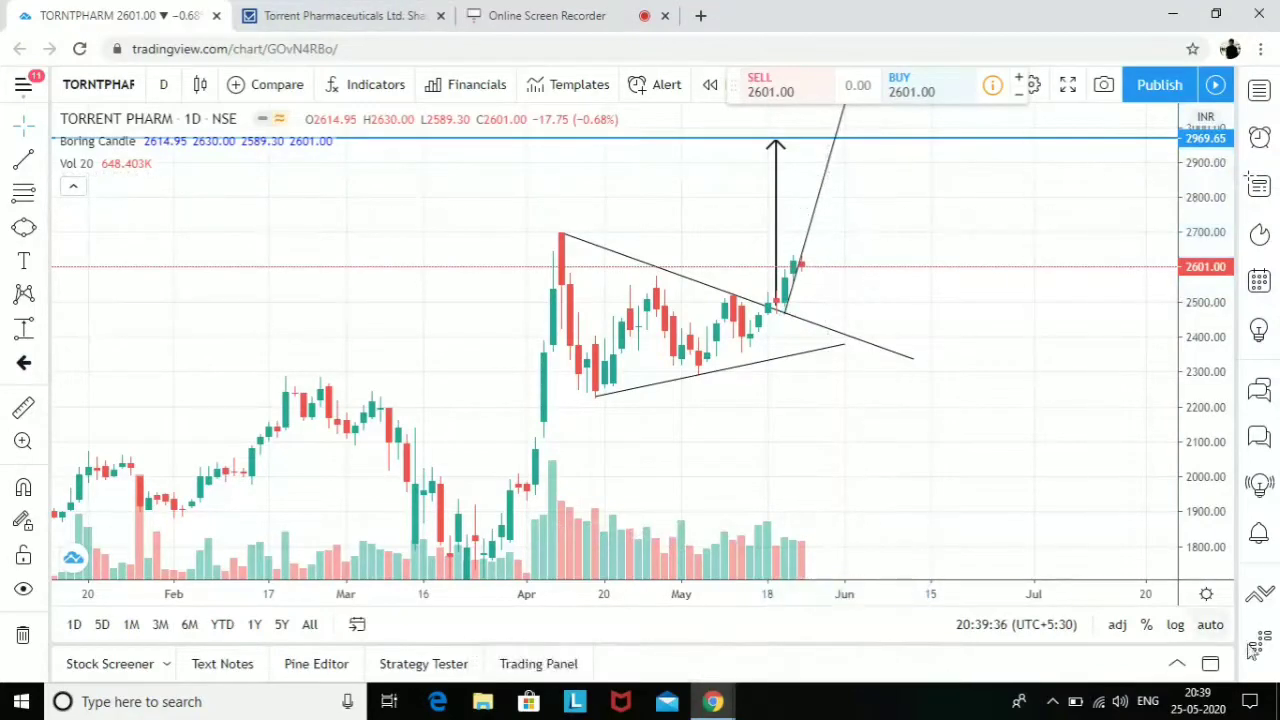
Place a horizontal line at the upper end of the moved rally line, at about 3579, and restore automatic price scaling.
{"action": "left_click_drag", "start_coordinate": [1026, 234], "coordinate": [1034, 531]}
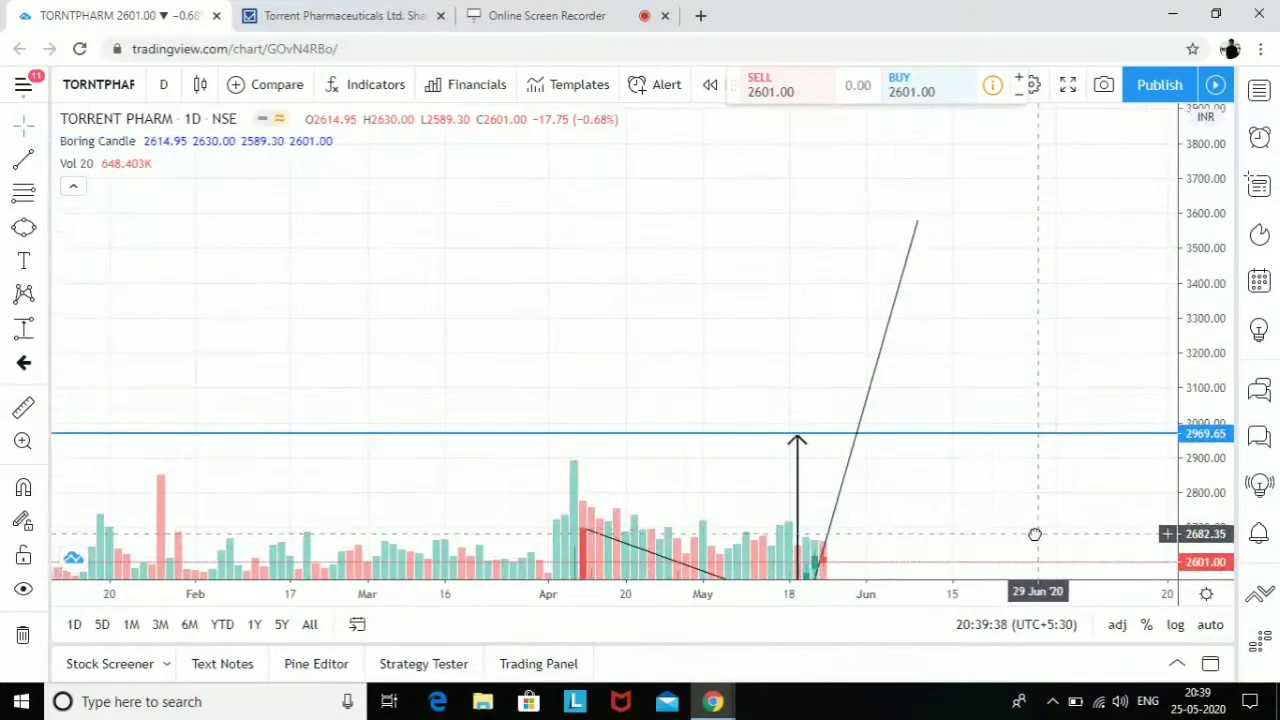
{"action": "left_click", "coordinate": [41, 163]}
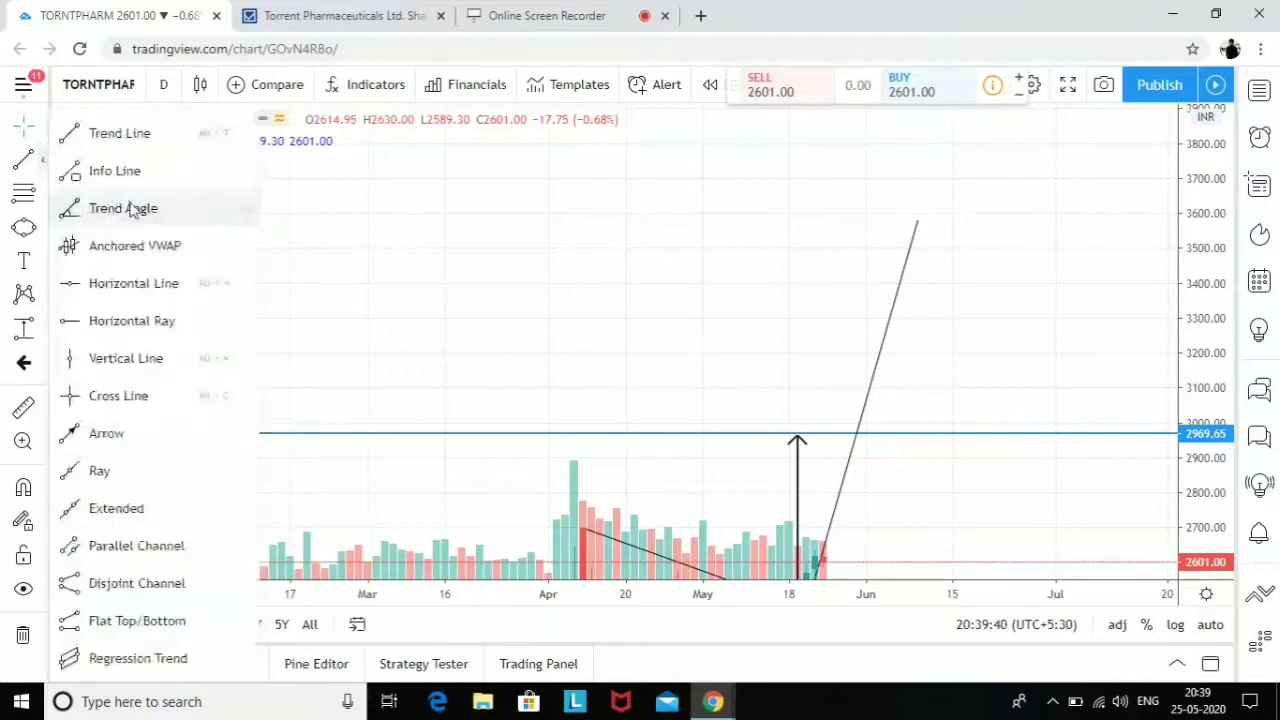
{"action": "left_click", "coordinate": [145, 290]}
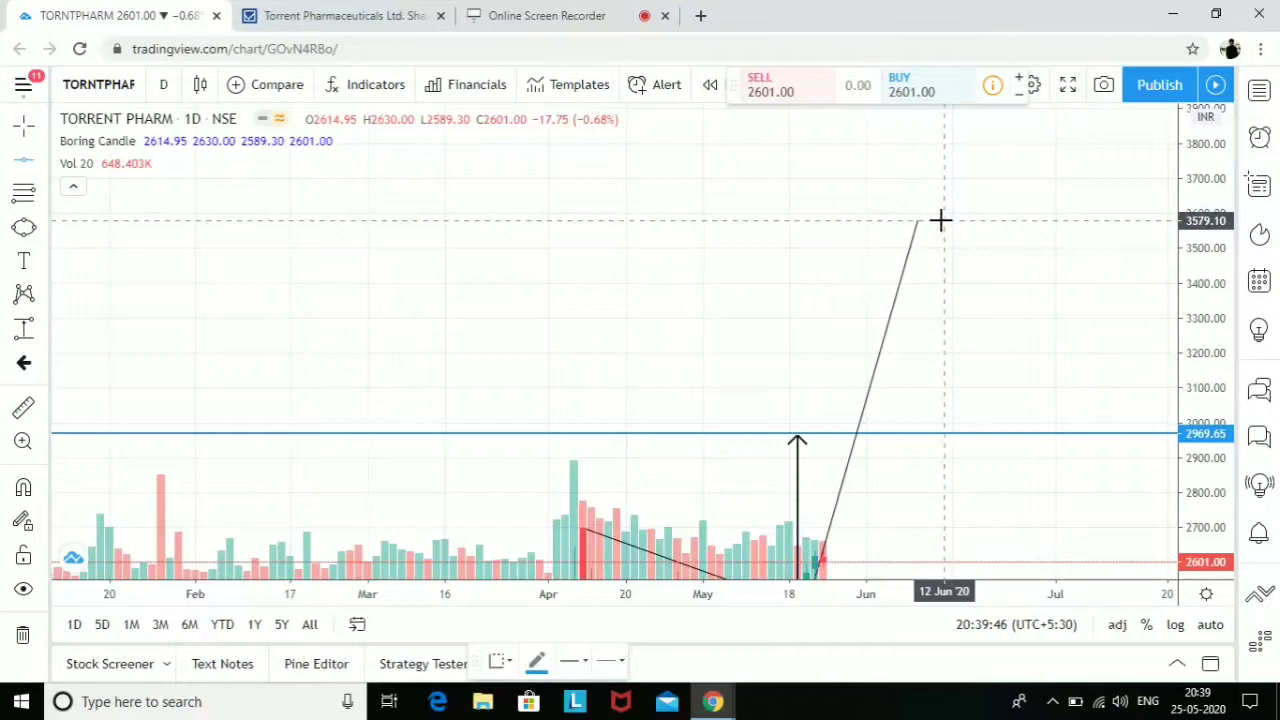
{"action": "left_click", "coordinate": [952, 316]}
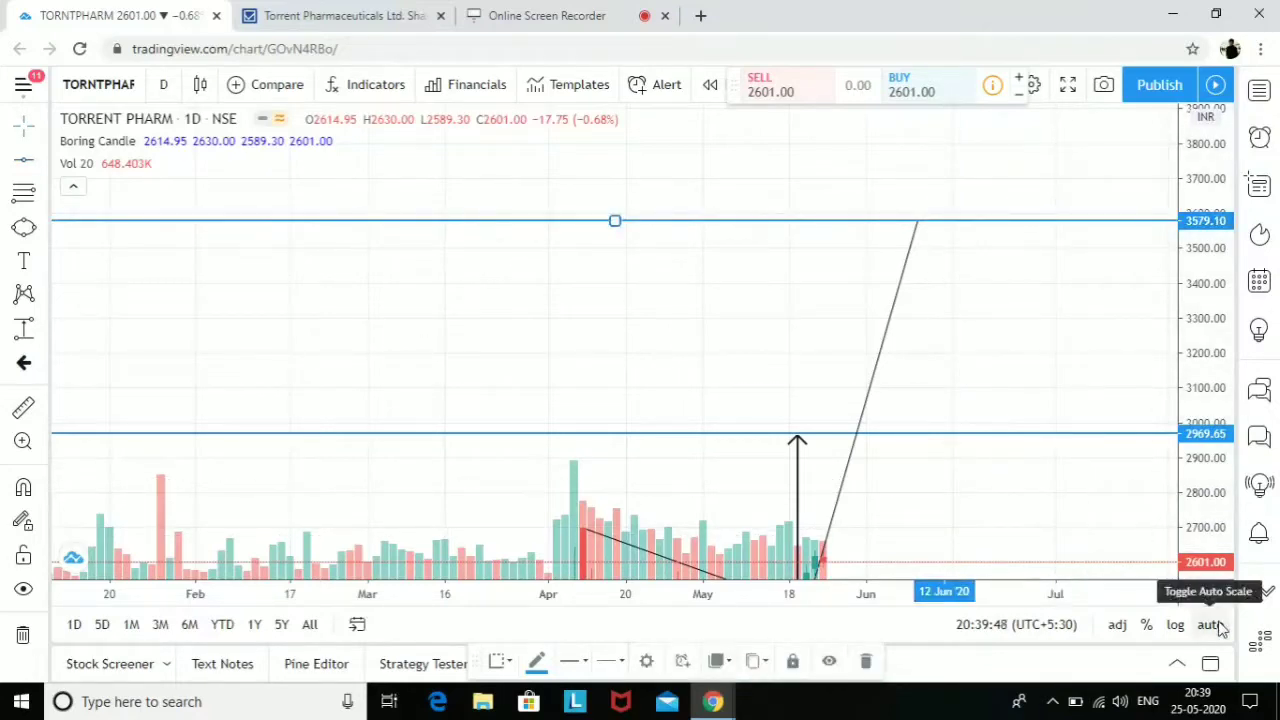
{"action": "left_click", "coordinate": [1212, 624]}
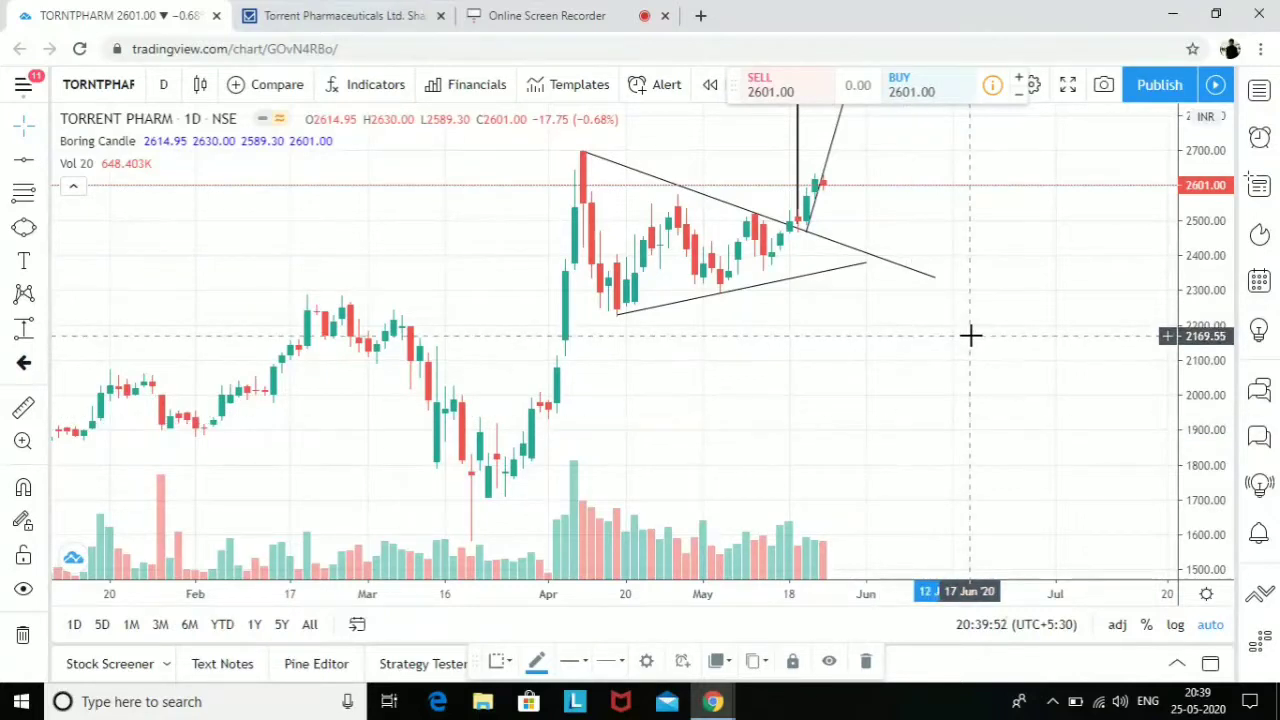
Review the price history on the monthly timeframe and return to the 1 day chart.
{"action": "scroll", "coordinate": [988, 375], "scroll_direction": "up", "scroll_amount": 1}
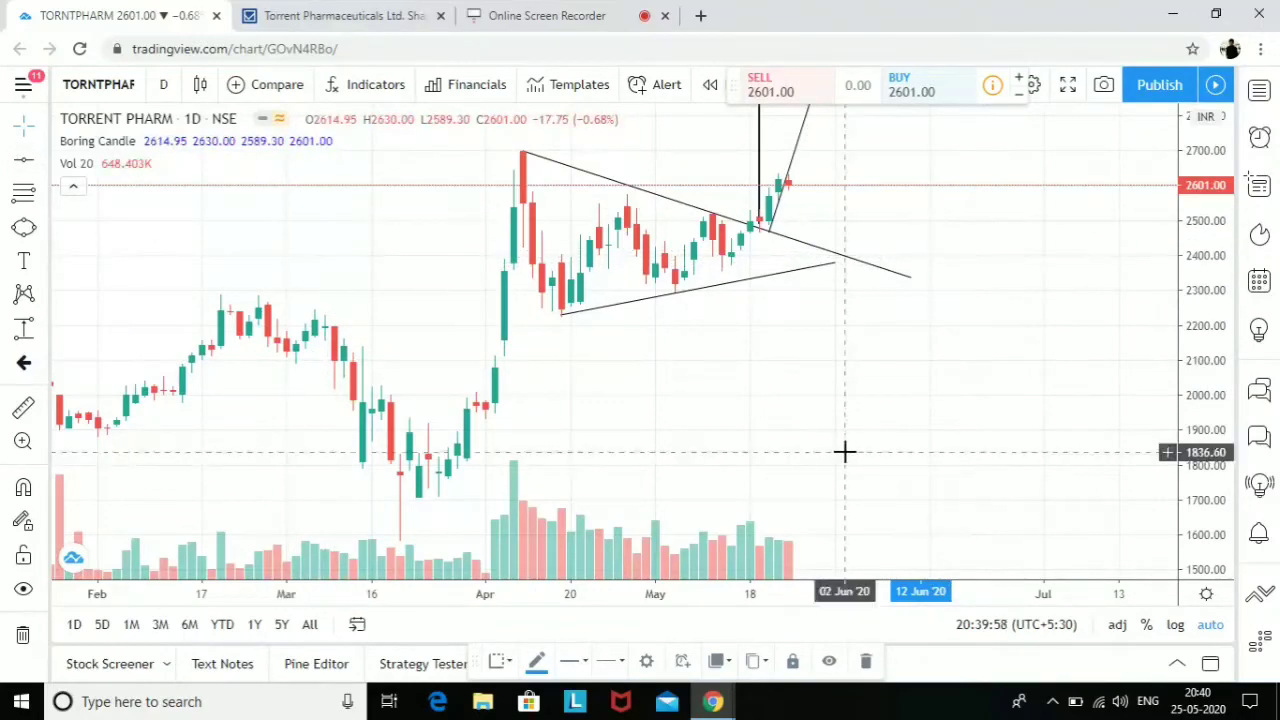
{"action": "left_click", "coordinate": [169, 83]}
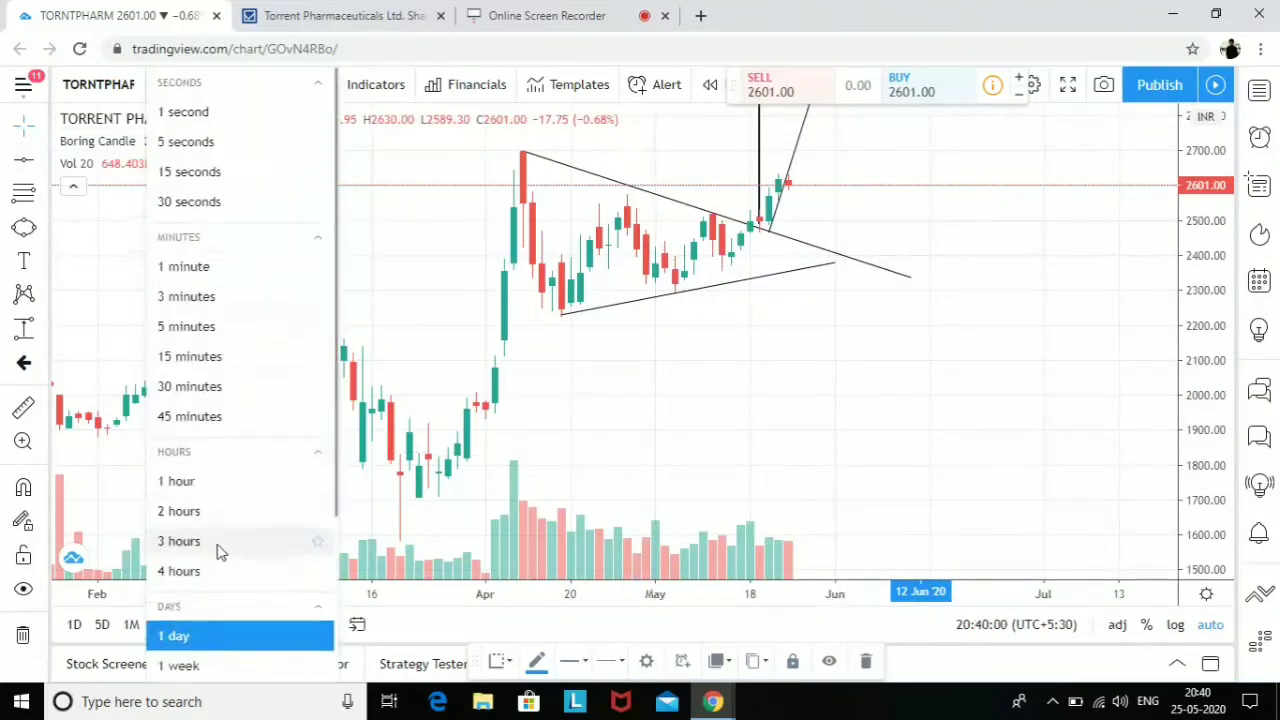
{"action": "scroll", "coordinate": [208, 580], "scroll_direction": "down", "scroll_amount": 1}
{"action": "left_click", "coordinate": [325, 576]}
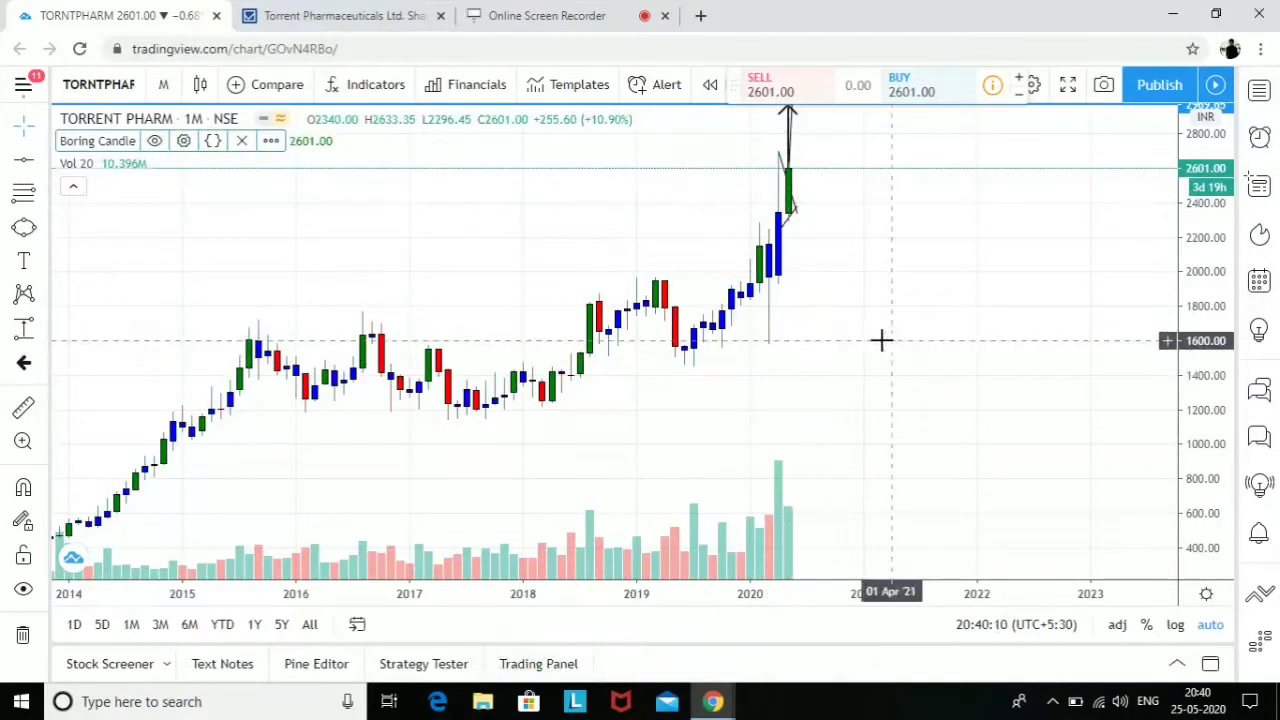
{"action": "scroll", "coordinate": [829, 360], "scroll_direction": "up", "scroll_amount": 2}
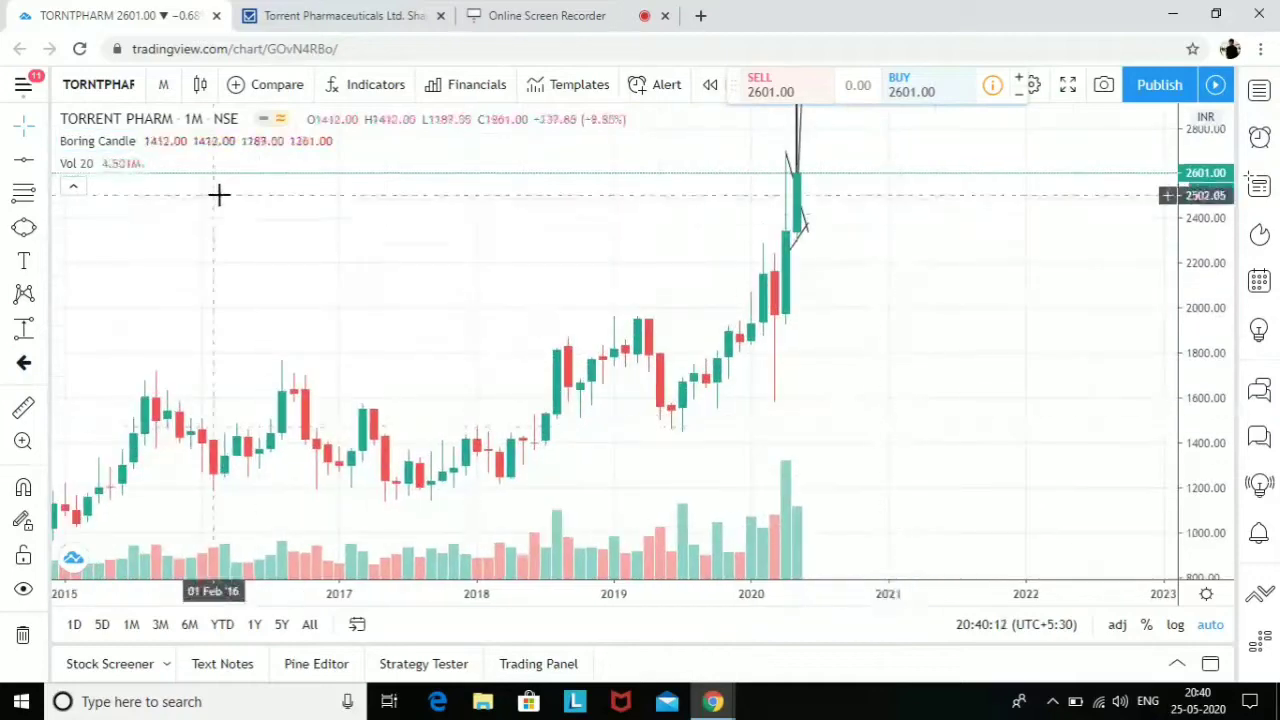
{"action": "left_click", "coordinate": [165, 85]}
{"action": "left_click", "coordinate": [190, 639]}
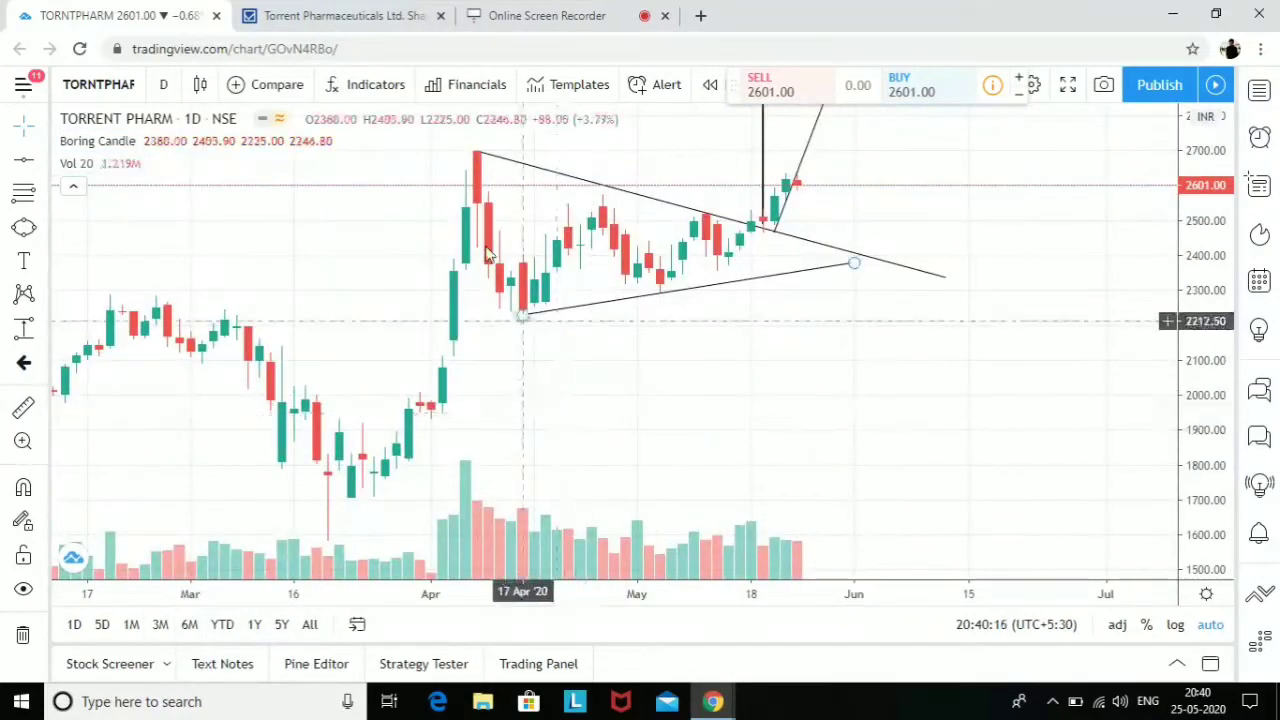
Draw a declining trend line across the volume bars from the 8 April peak, at about 1807 on the price scale, to early June.
{"action": "left_click", "coordinate": [40, 163]}
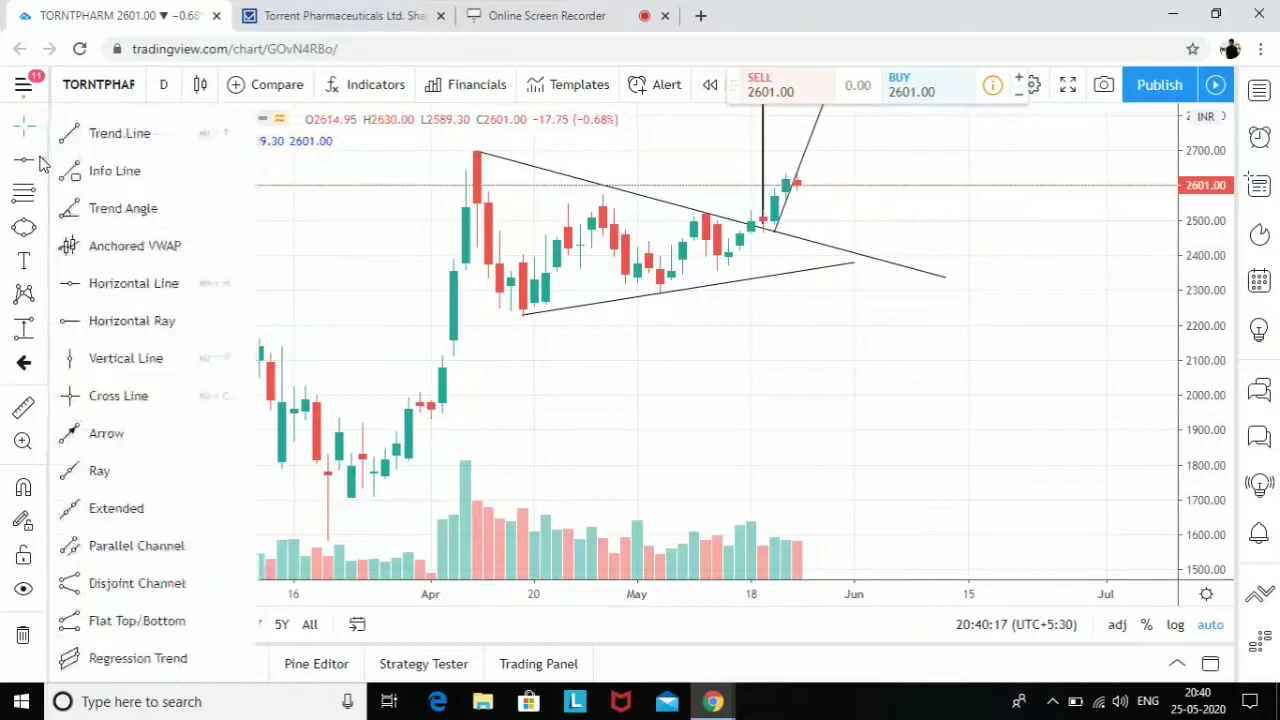
{"action": "left_click", "coordinate": [168, 140]}
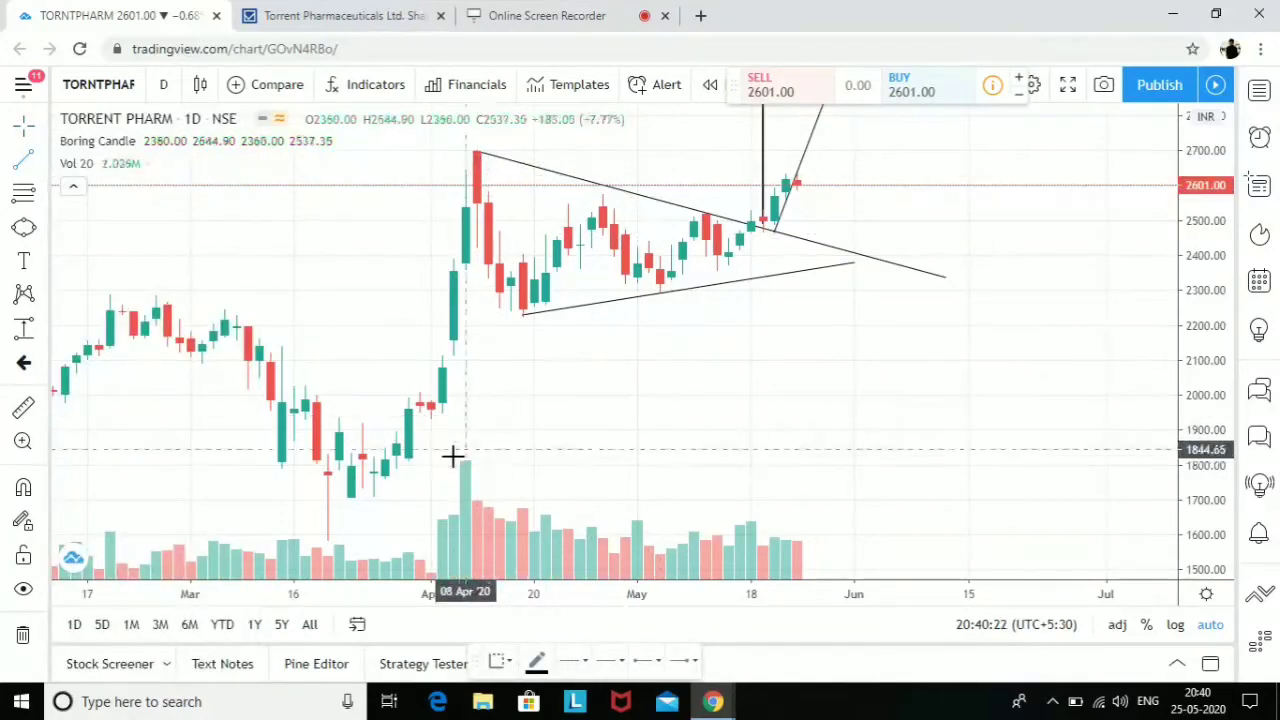
{"action": "left_click", "coordinate": [465, 463]}
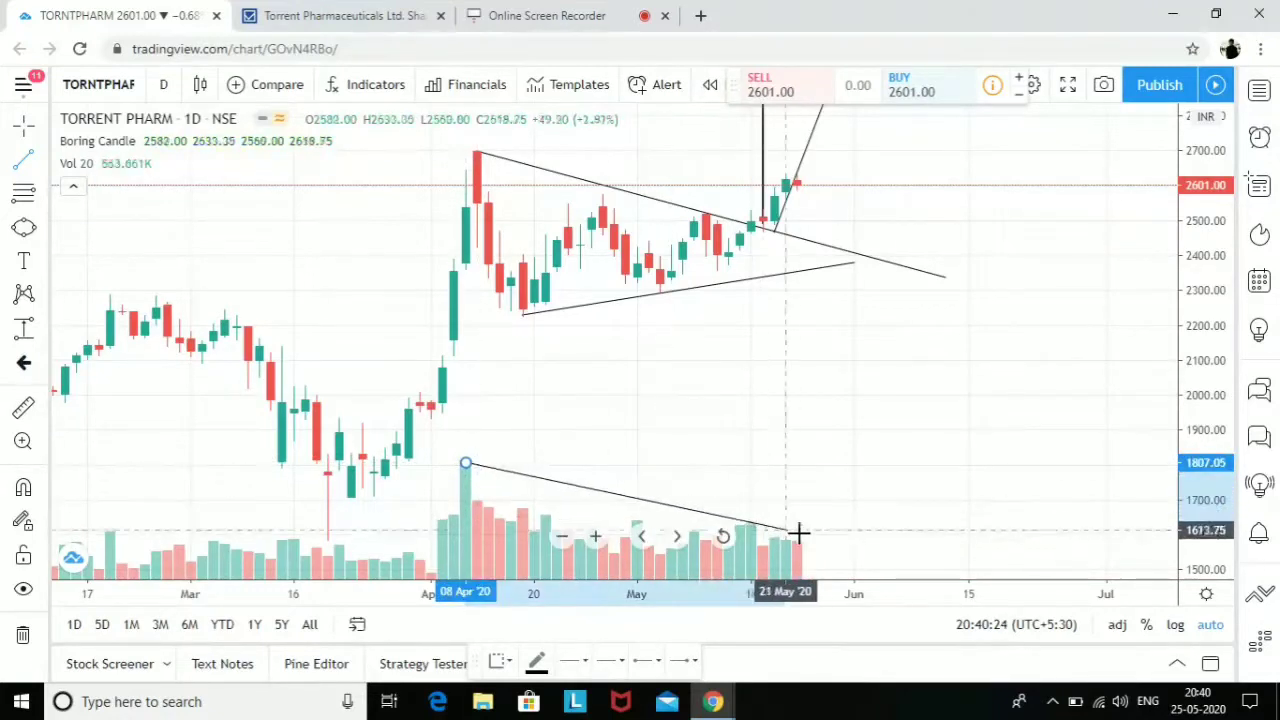
{"action": "left_click", "coordinate": [877, 546]}
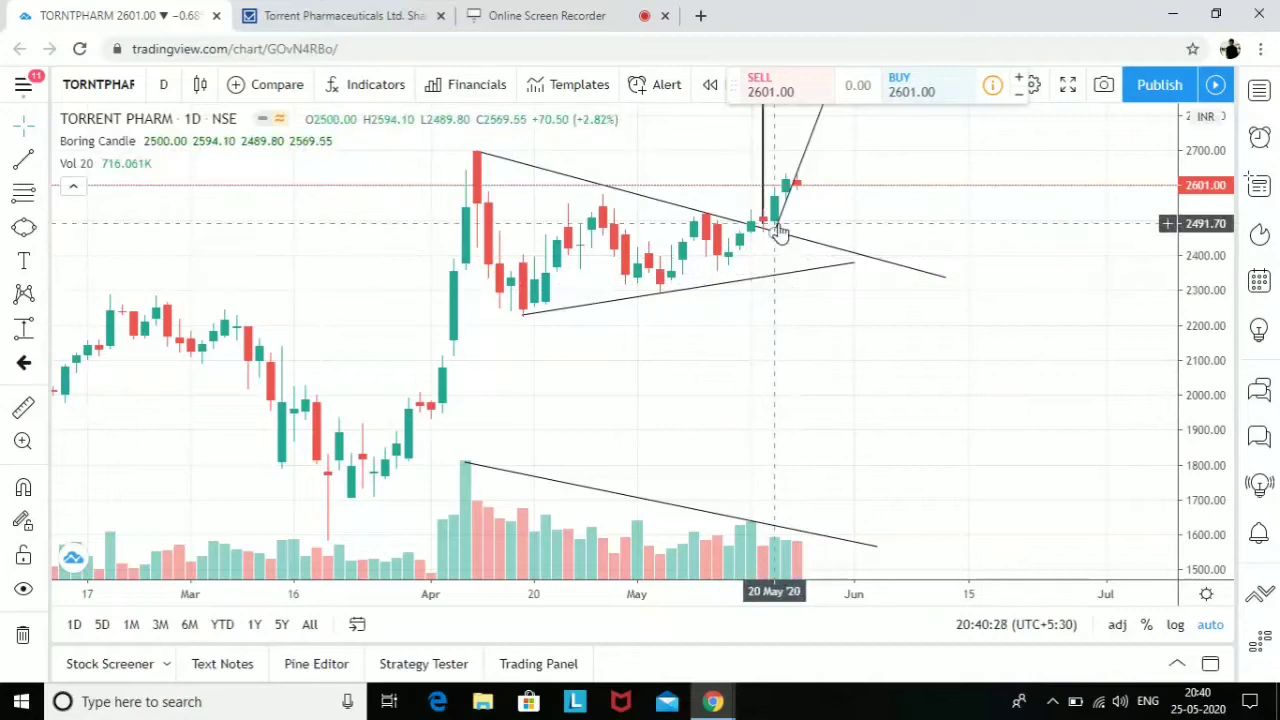
Draw a pullback arrow from about 2637 on 26 May down to the pennant's upper line at 22 May.
{"action": "left_click", "coordinate": [40, 162]}
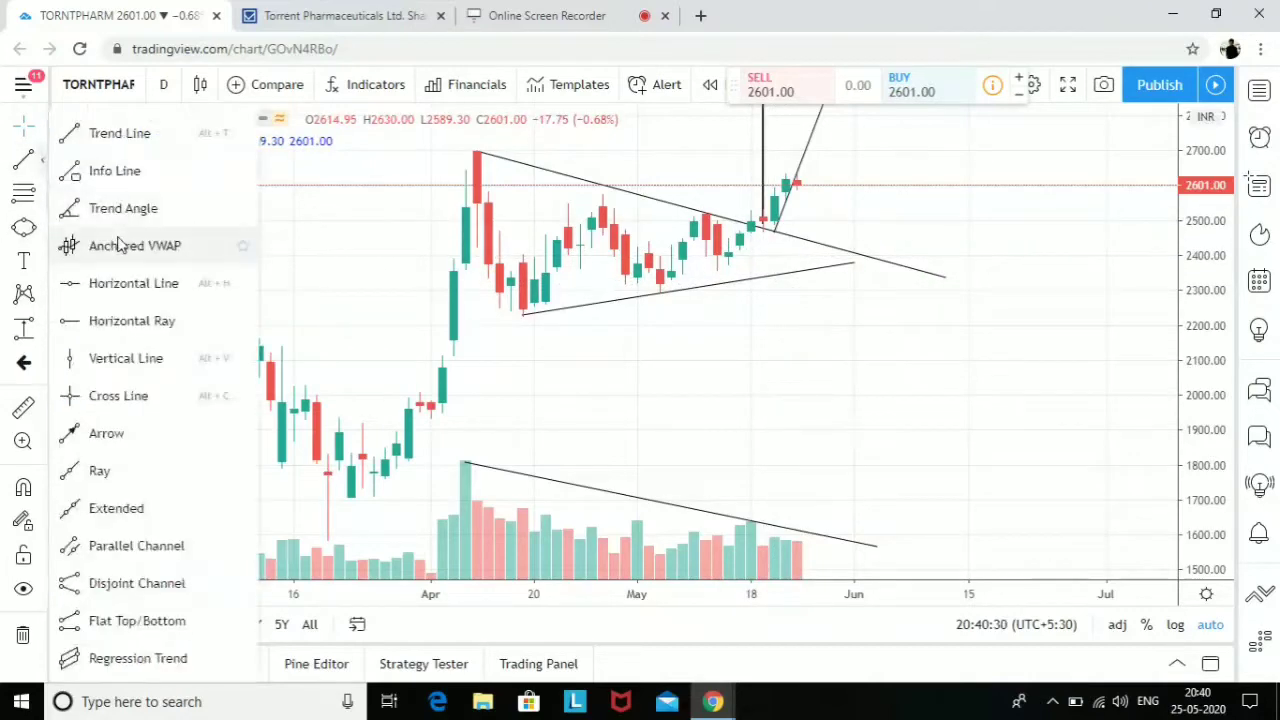
{"action": "left_click", "coordinate": [106, 432]}
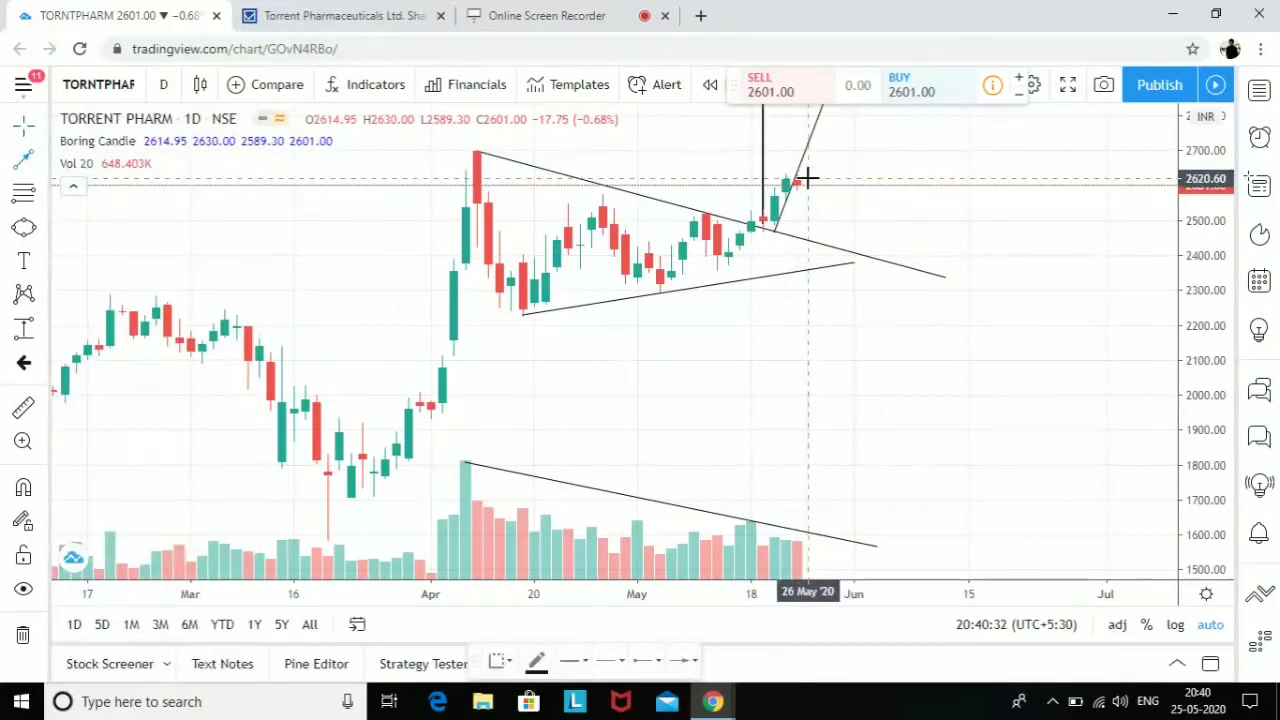
{"action": "left_click", "coordinate": [808, 173]}
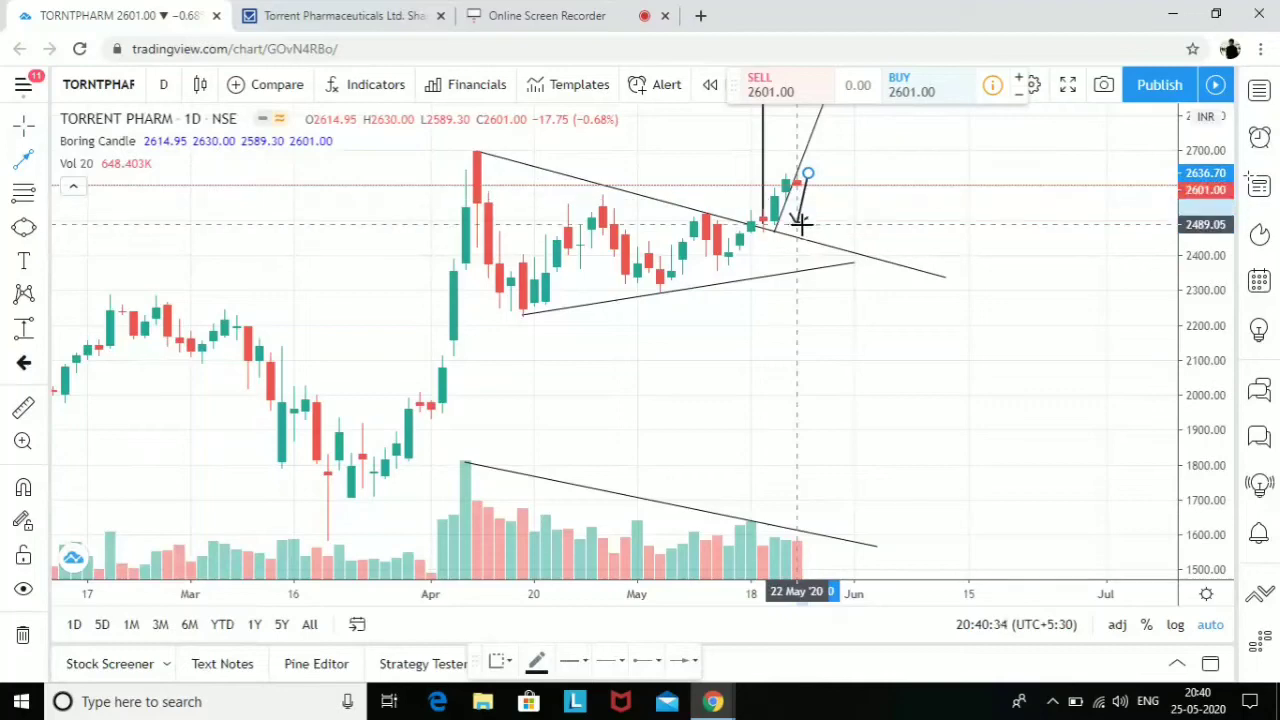
{"action": "left_click", "coordinate": [797, 232]}
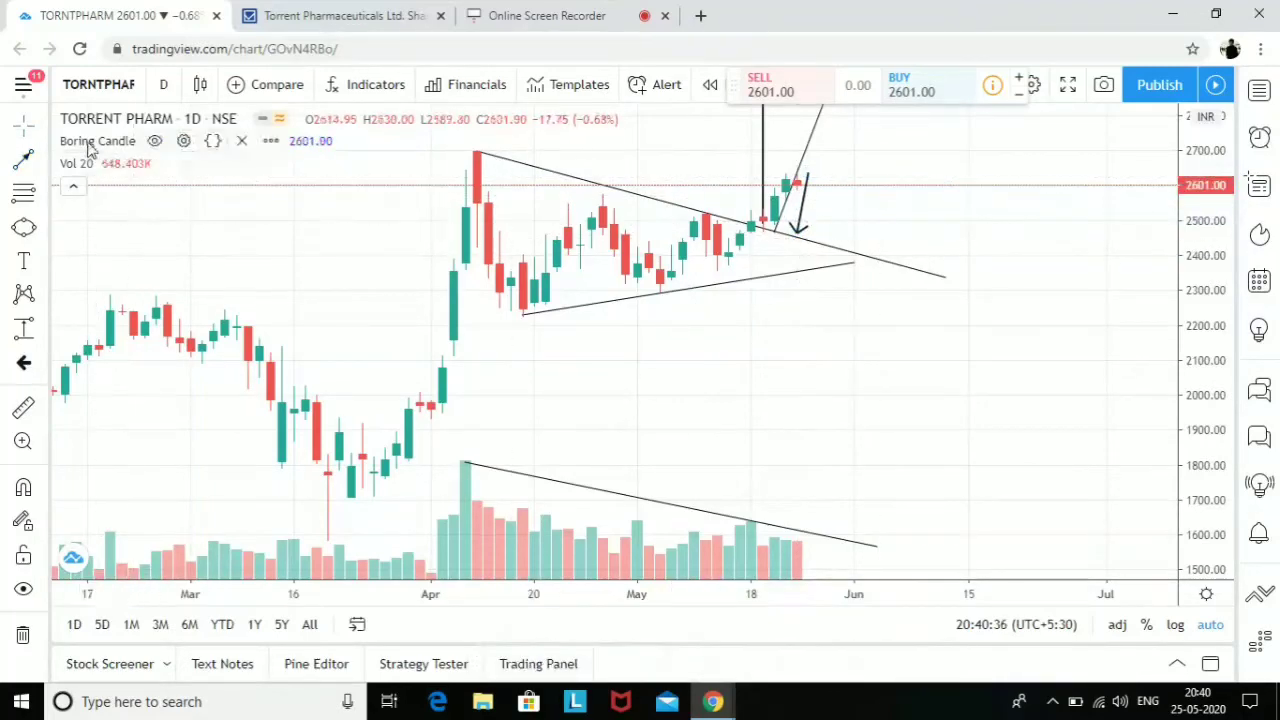
Delete the thick vertical line standing at the 19 May candle.
{"action": "scroll", "coordinate": [800, 309], "scroll_direction": "up", "scroll_amount": 8}
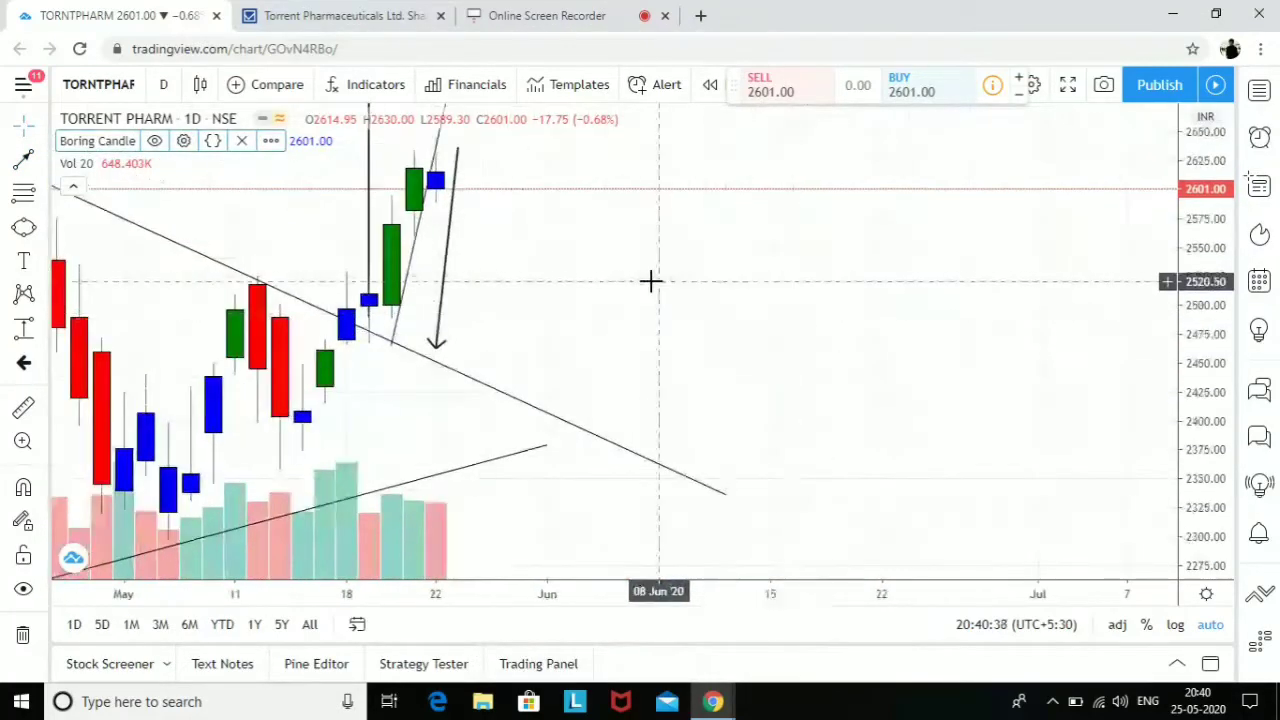
{"action": "left_click", "coordinate": [437, 190]}
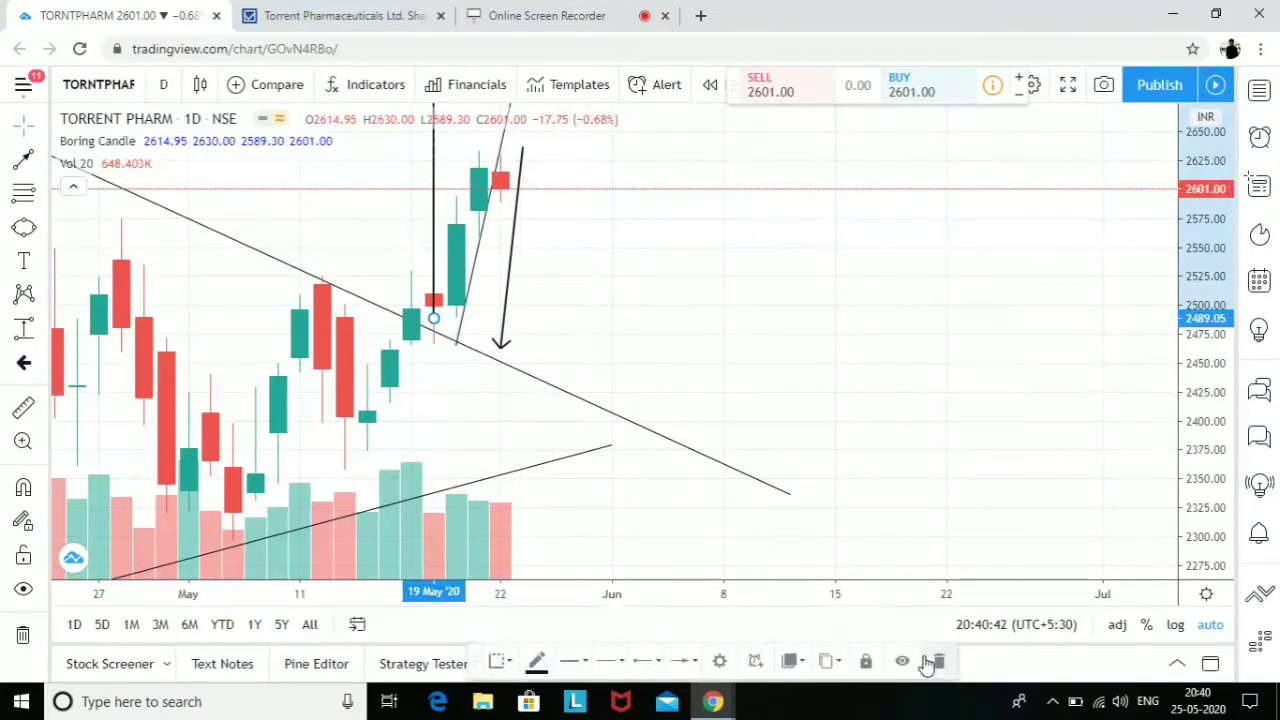
{"action": "left_click", "coordinate": [933, 662]}
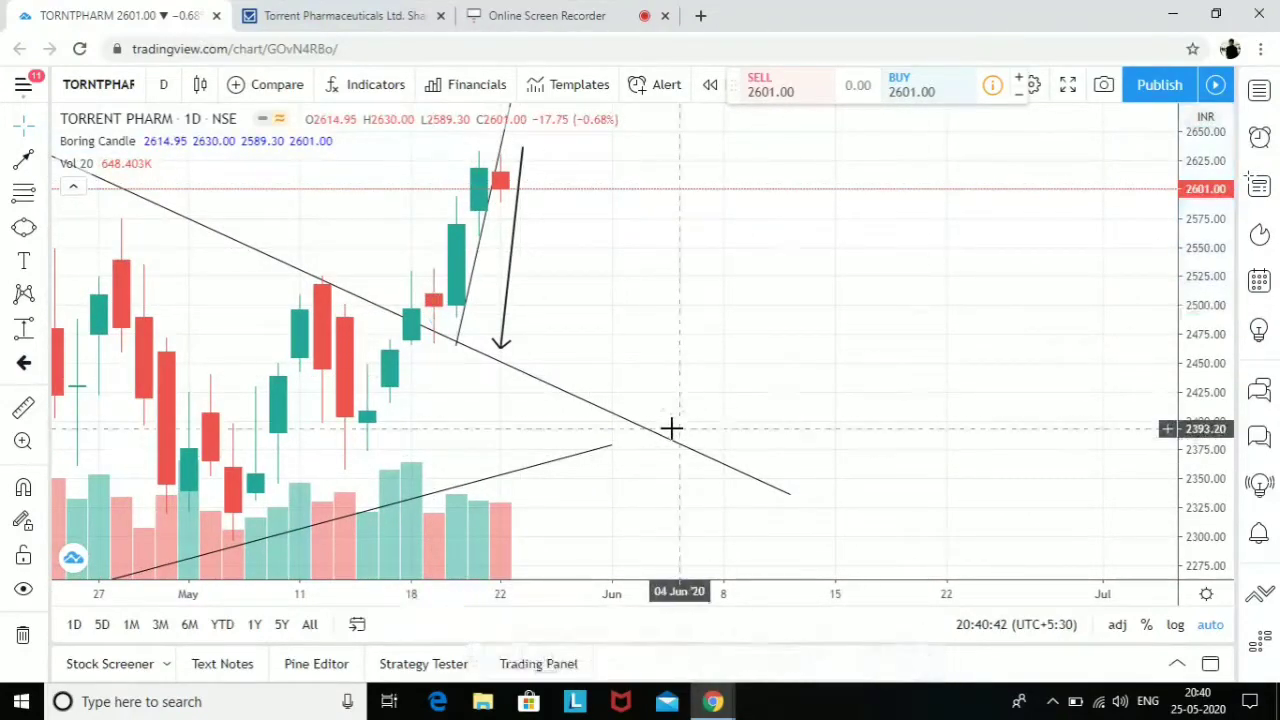
Check the Boring Candle highlighting and place two horizontal rays starting at 18 May, at about 2530 and 2512.
{"action": "left_click", "coordinate": [112, 150]}
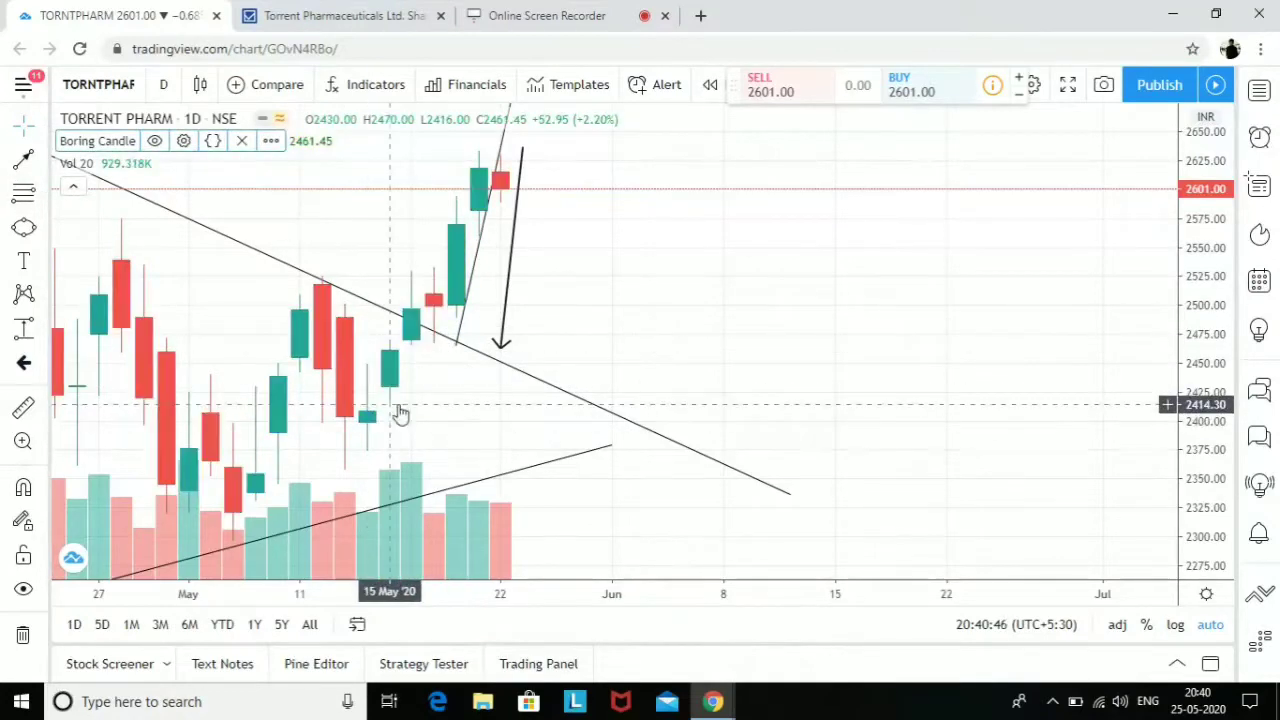
{"action": "left_click", "coordinate": [42, 165]}
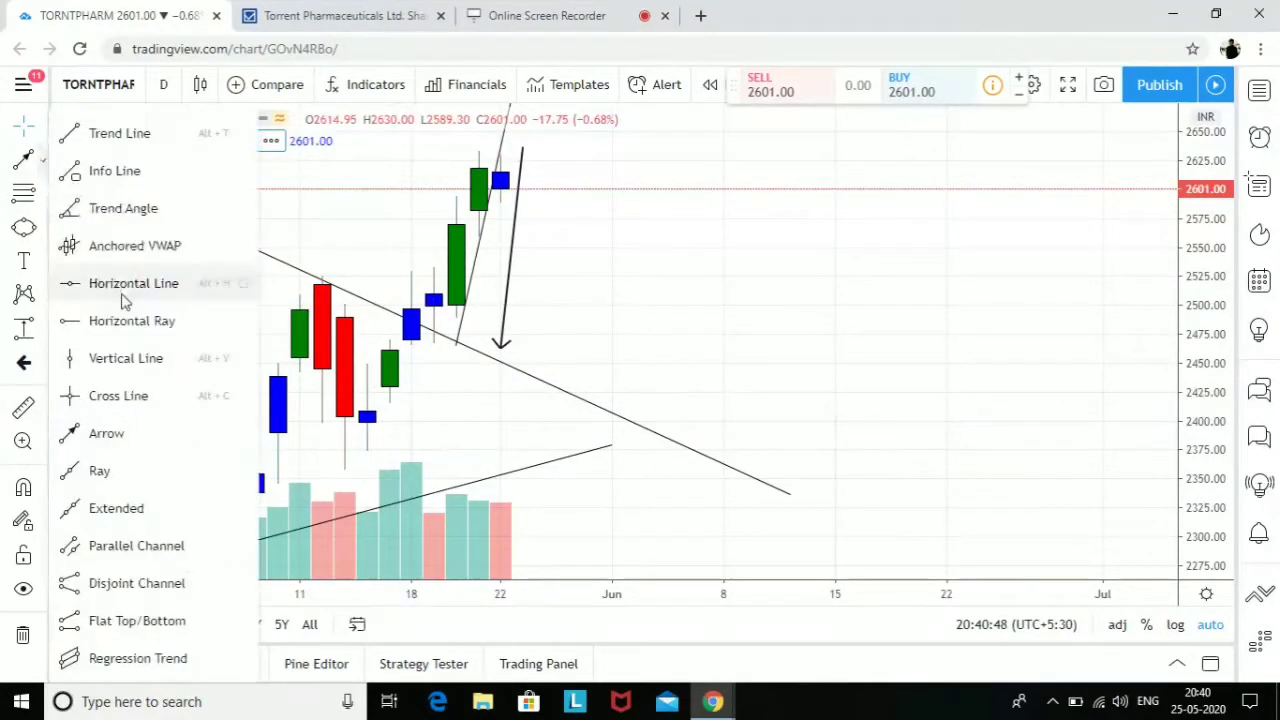
{"action": "left_click", "coordinate": [163, 322]}
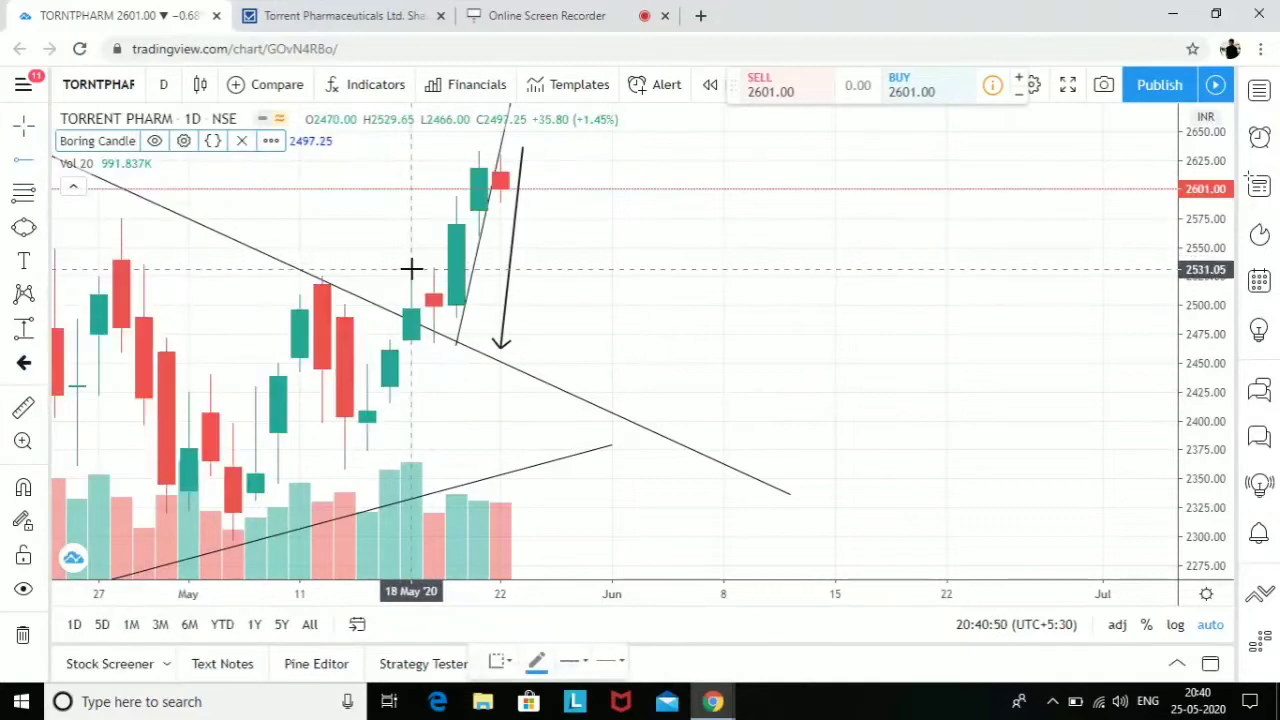
{"action": "left_click", "coordinate": [411, 270]}
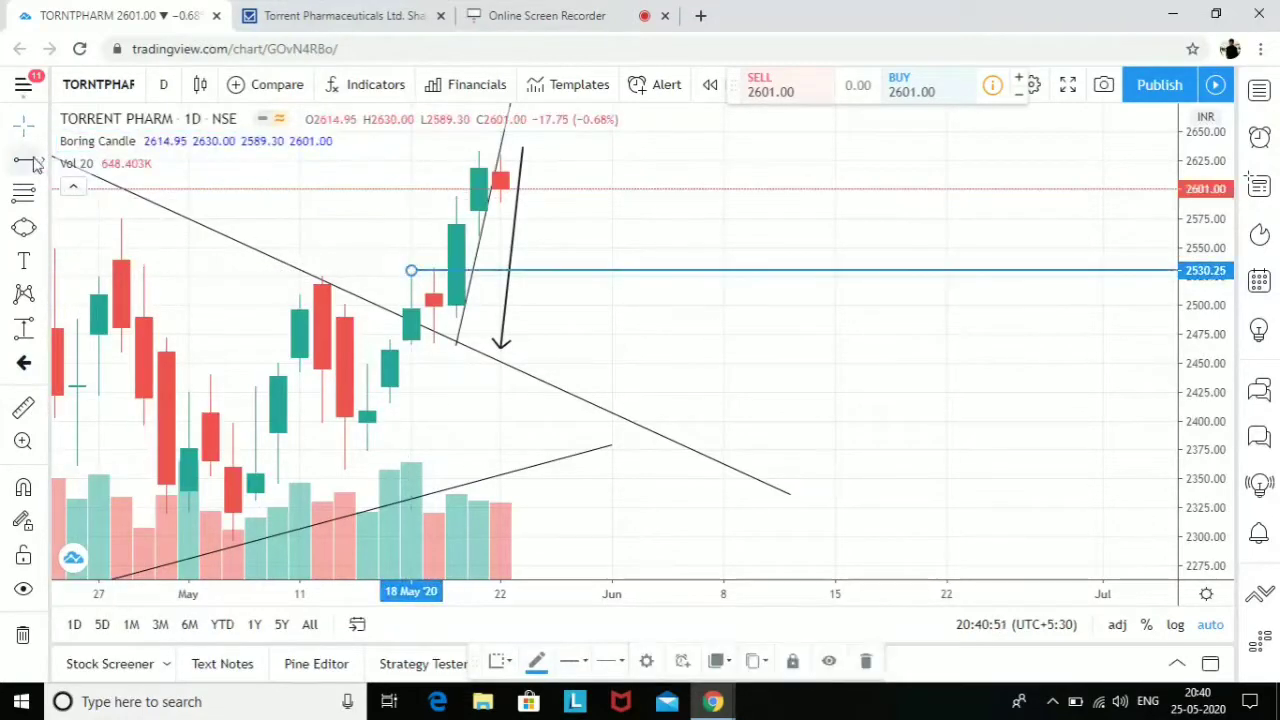
{"action": "left_click", "coordinate": [411, 291]}
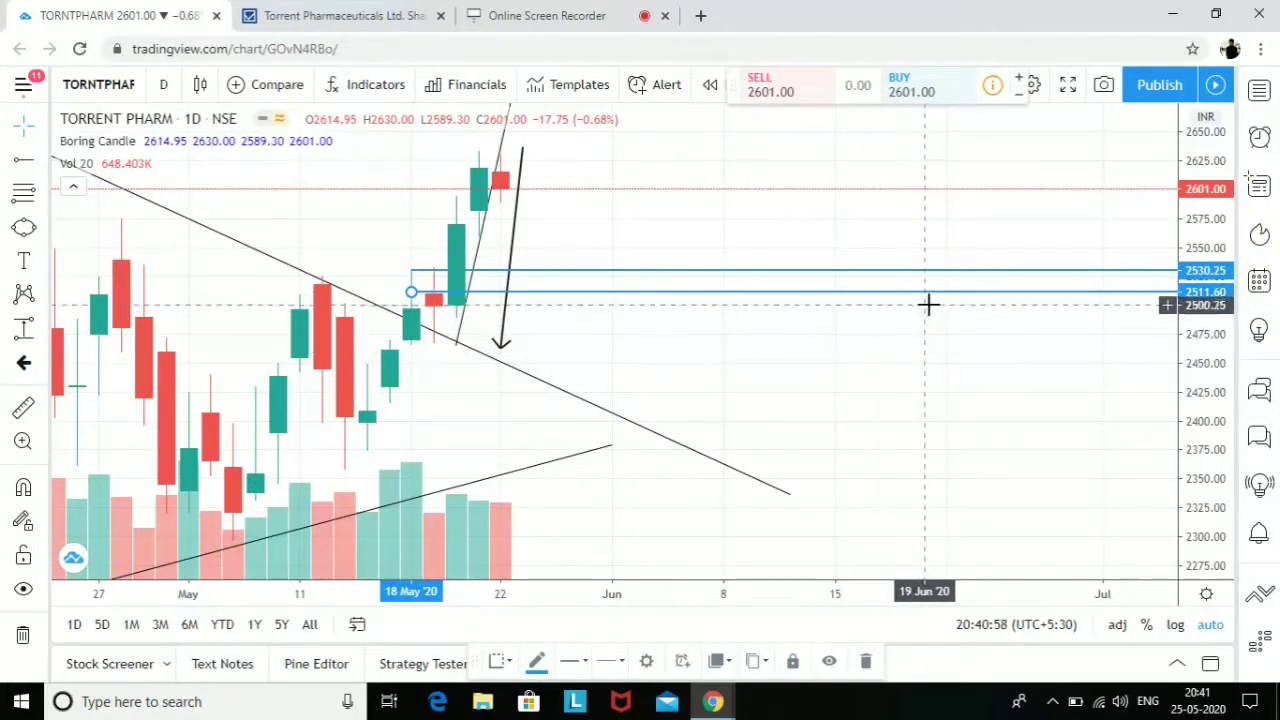
Highlight the boring candles again and add horizontal rays at about 2461 from 19 May and about 2348 from 12 May.
{"action": "left_click", "coordinate": [100, 141]}
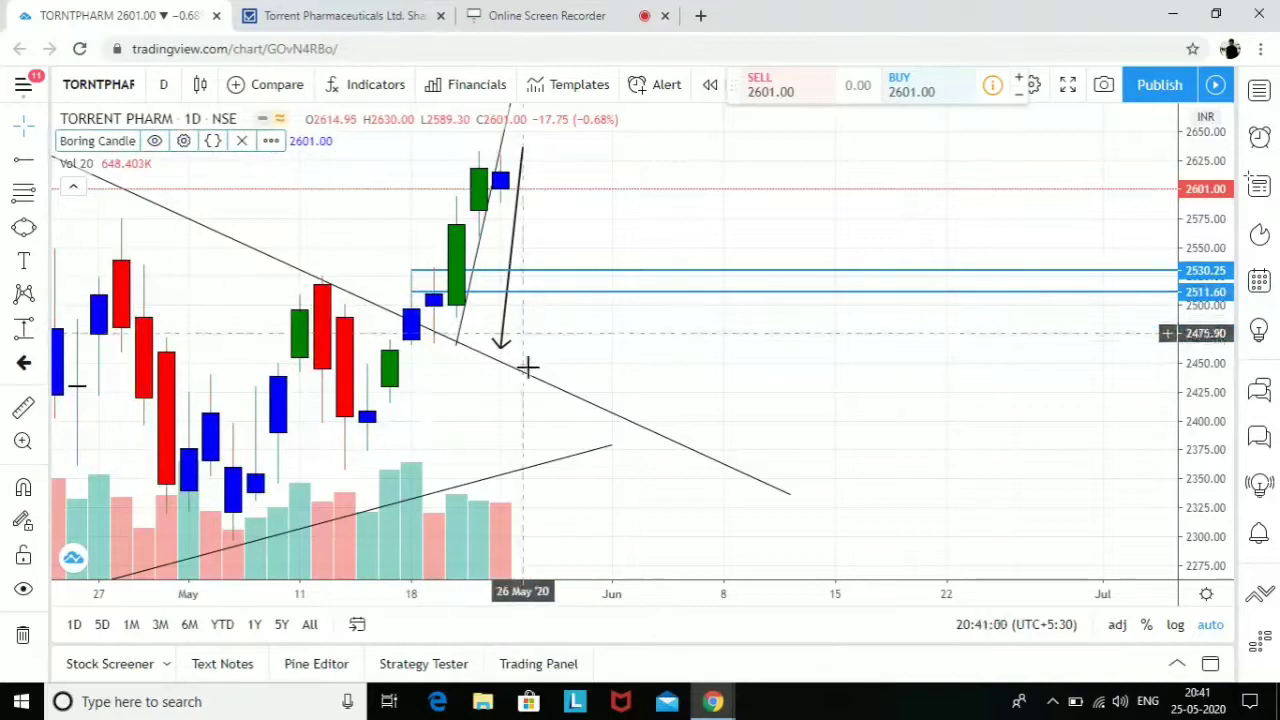
{"action": "left_click", "coordinate": [25, 168]}
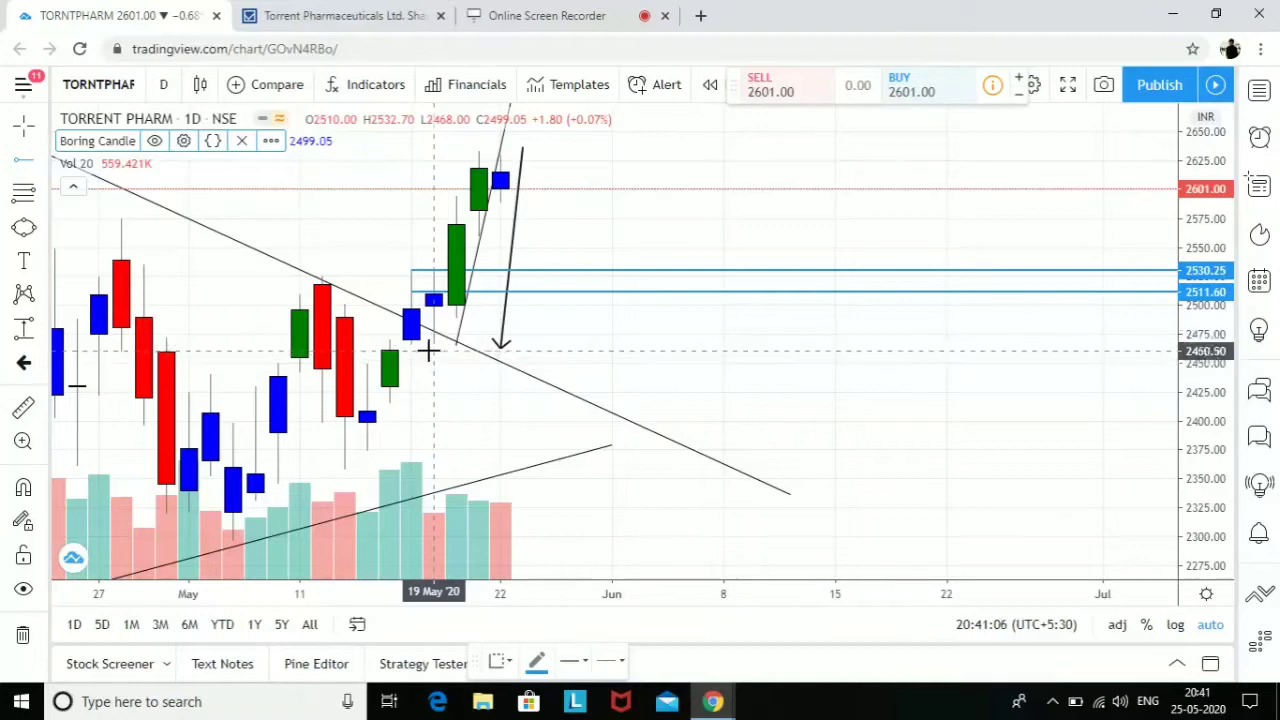
{"action": "left_click", "coordinate": [428, 350]}
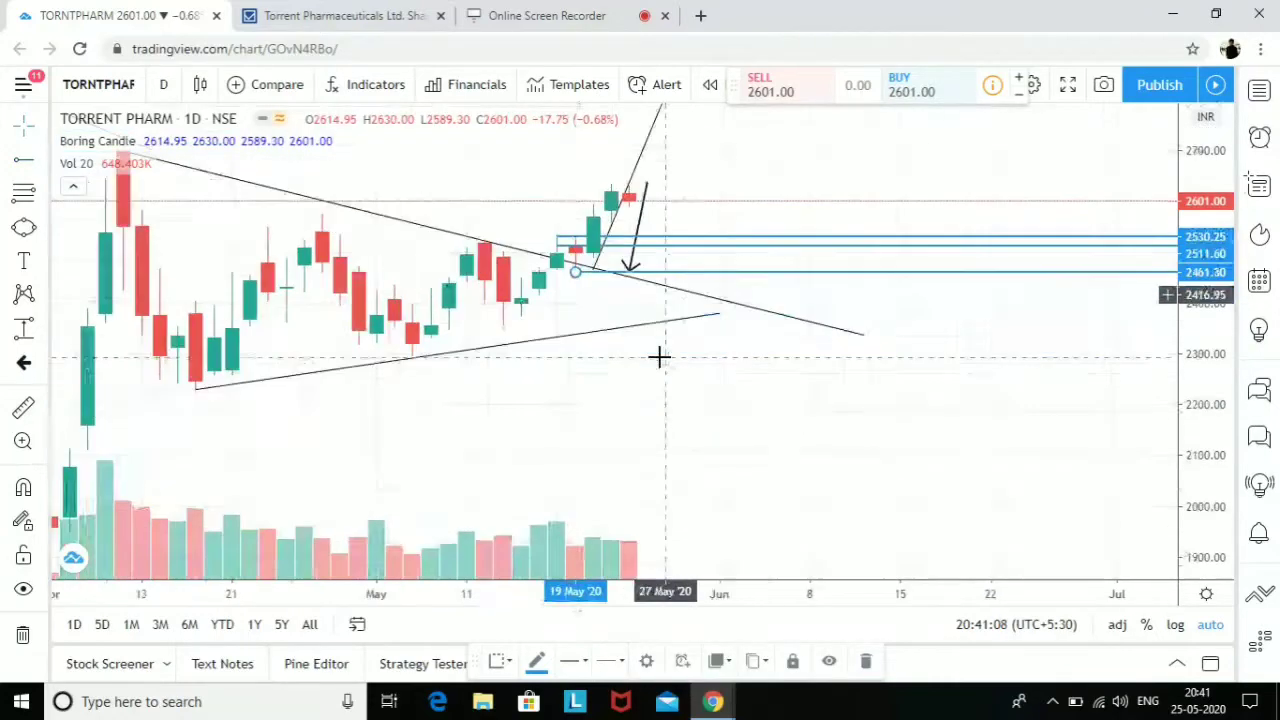
{"action": "scroll", "coordinate": [657, 357], "scroll_direction": "down", "scroll_amount": 3}
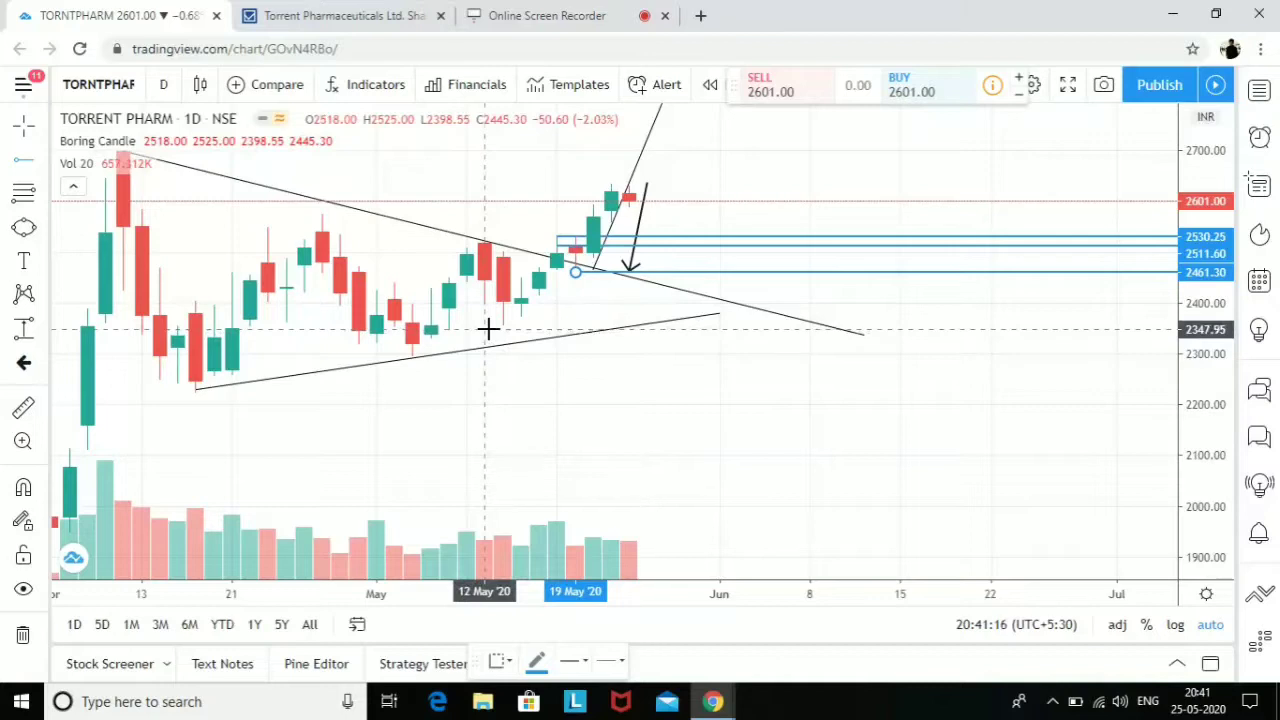
{"action": "left_click", "coordinate": [488, 329]}
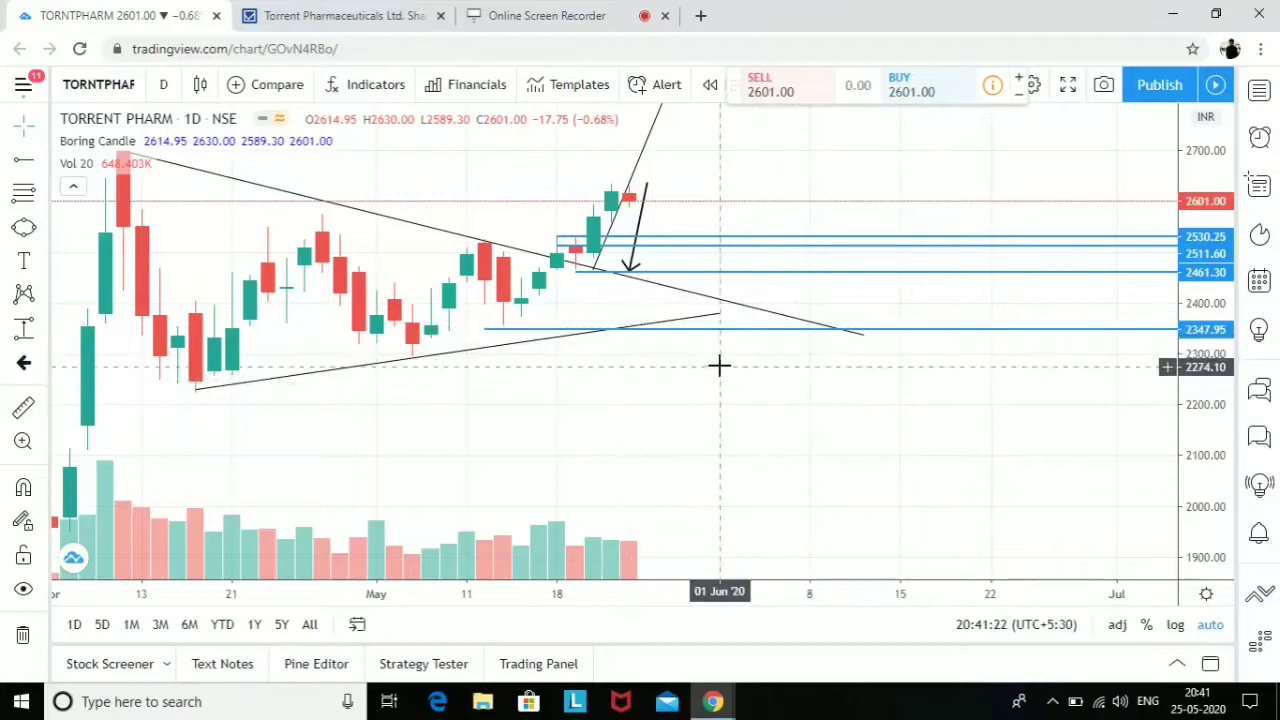
Examine the pullback arrow, the horizontal rays and the pennant on the daily chart with the boring candles highlighted.
{"action": "left_click_drag", "start_coordinate": [723, 363], "coordinate": [737, 414]}
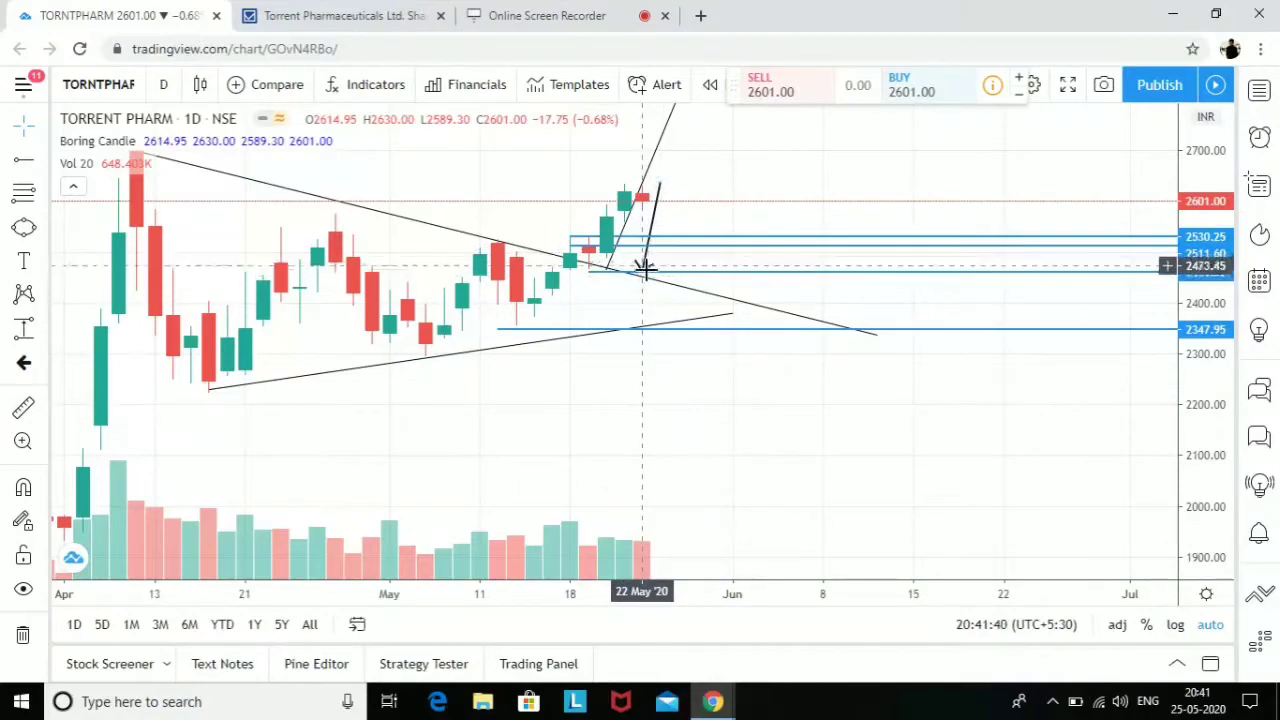
{"action": "scroll", "coordinate": [645, 268], "scroll_direction": "up", "scroll_amount": 1}
{"action": "scroll", "coordinate": [640, 330], "scroll_direction": "down", "scroll_amount": 1}
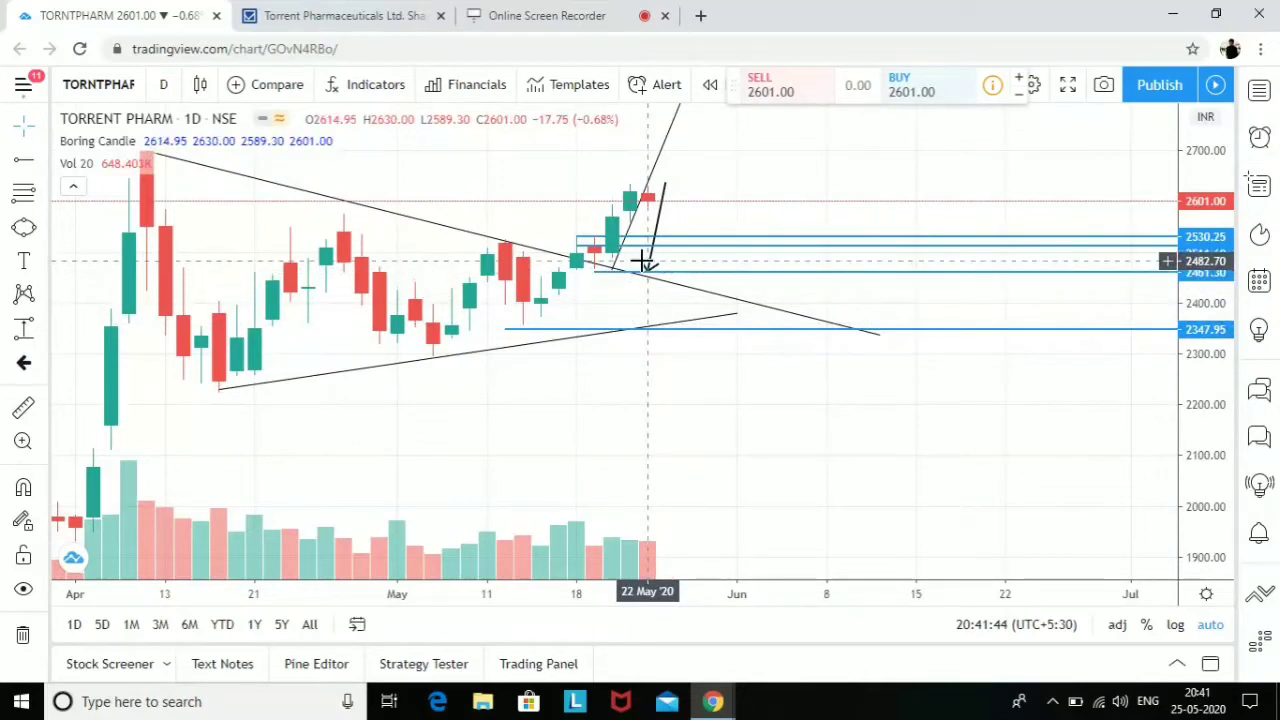
{"action": "left_click", "coordinate": [100, 142]}
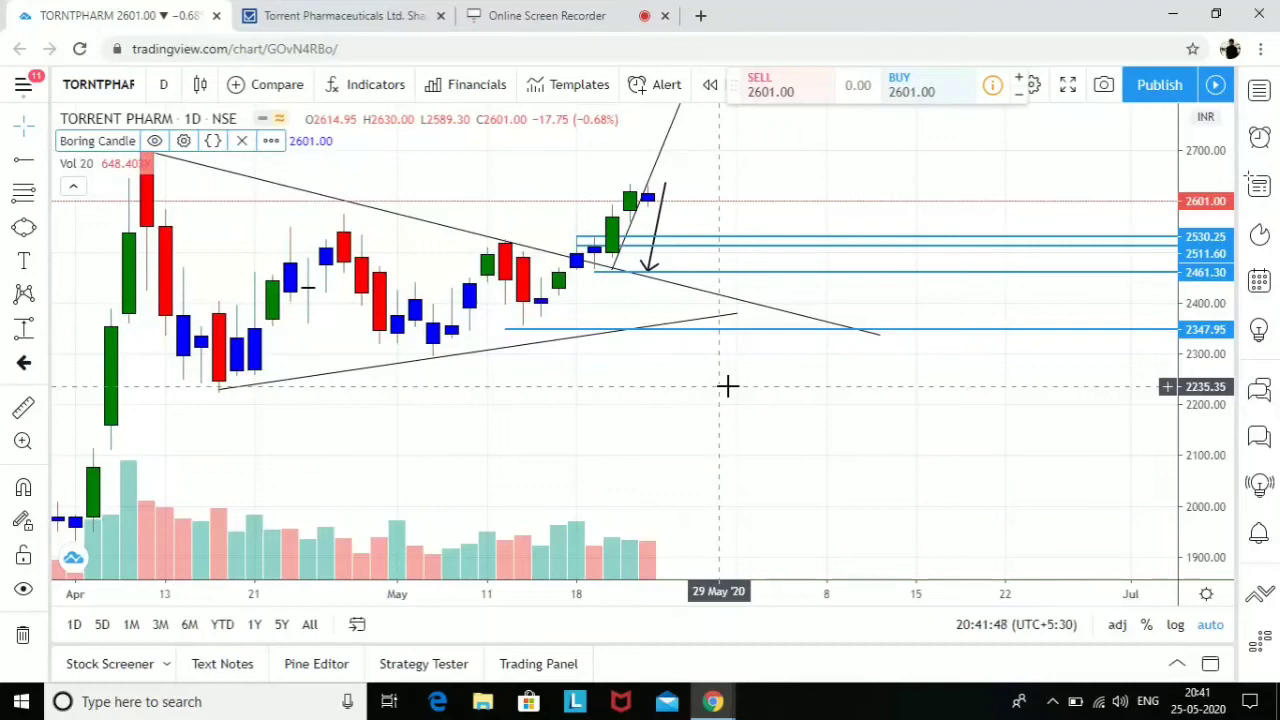
{"action": "scroll", "coordinate": [740, 383], "scroll_direction": "down", "scroll_amount": 2}
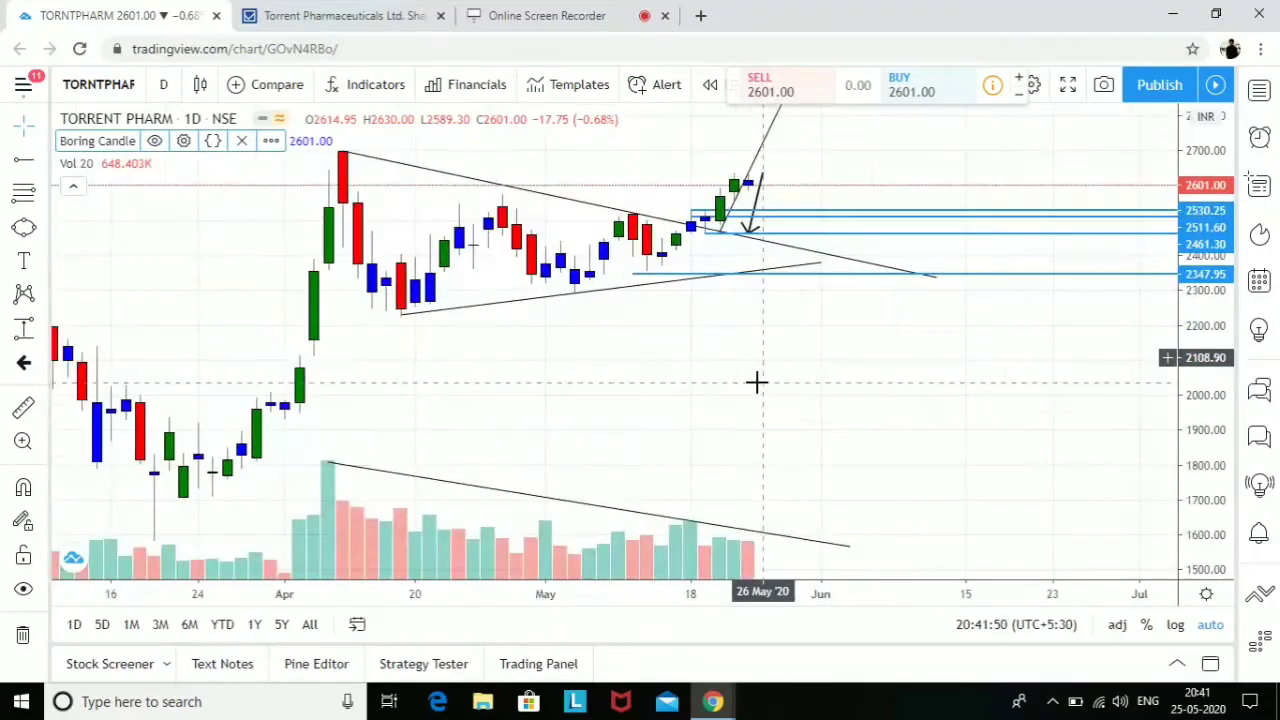
{"action": "scroll", "coordinate": [757, 376], "scroll_direction": "up", "scroll_amount": 1}
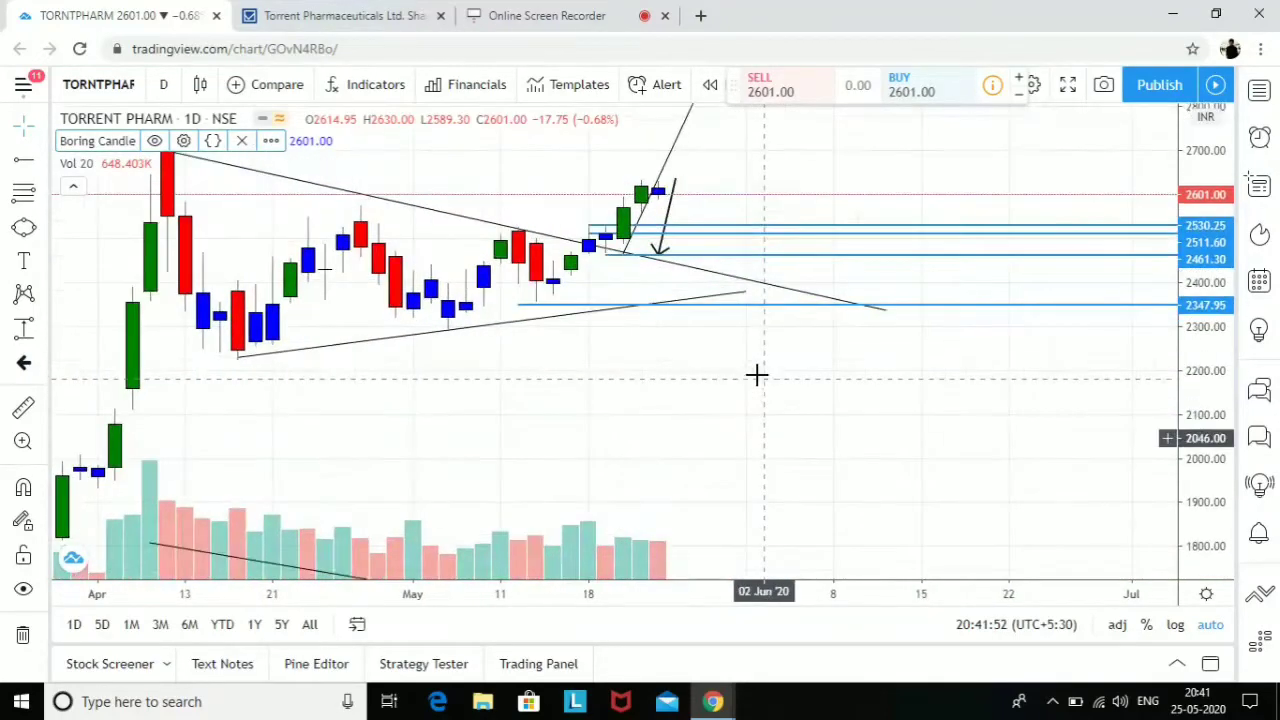
{"action": "scroll", "coordinate": [680, 495], "scroll_direction": "down", "scroll_amount": 1}
{"action": "scroll", "coordinate": [750, 335], "scroll_direction": "down", "scroll_amount": 1}
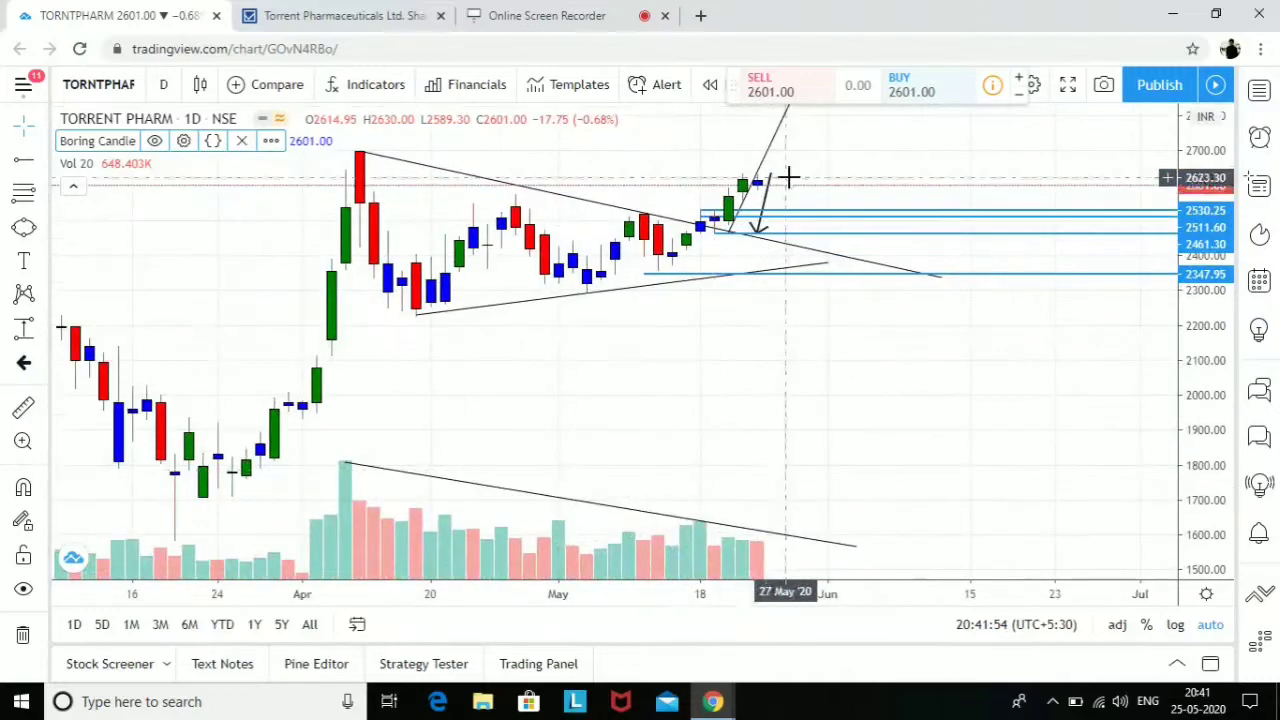
{"action": "scroll", "coordinate": [791, 177], "scroll_direction": "down", "scroll_amount": 1}
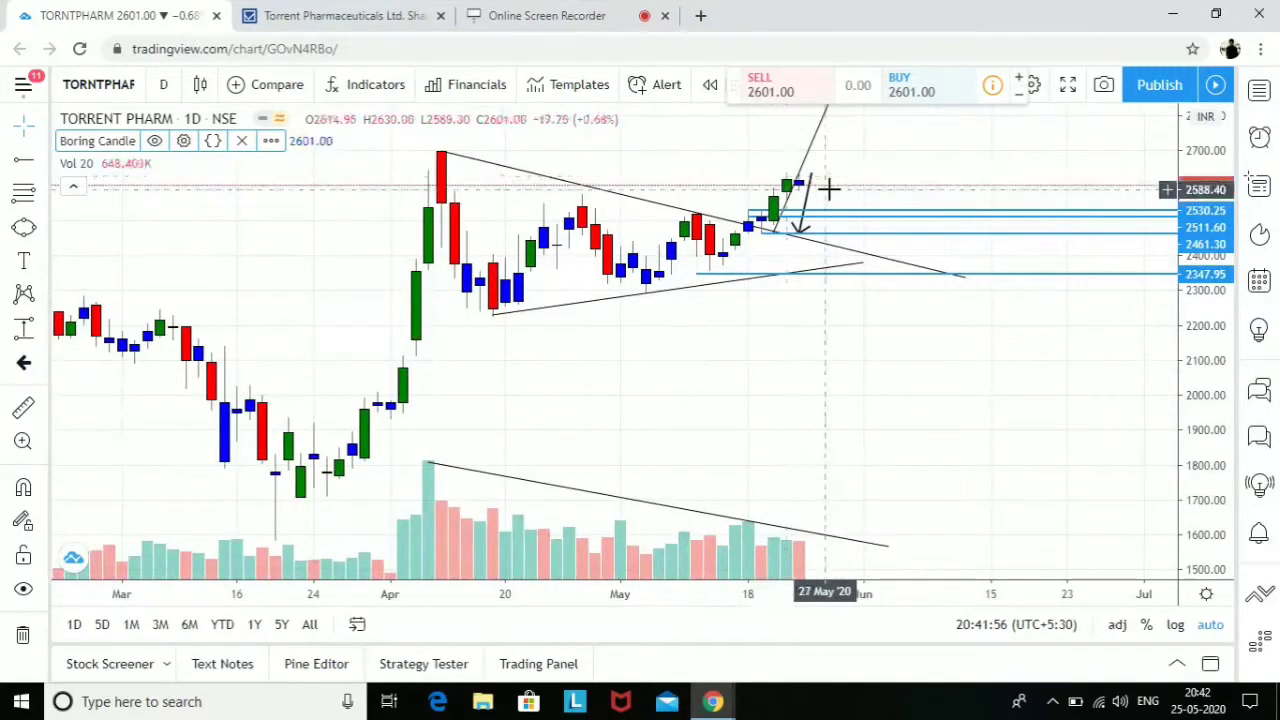
{"action": "scroll", "coordinate": [829, 189], "scroll_direction": "up", "scroll_amount": 2}
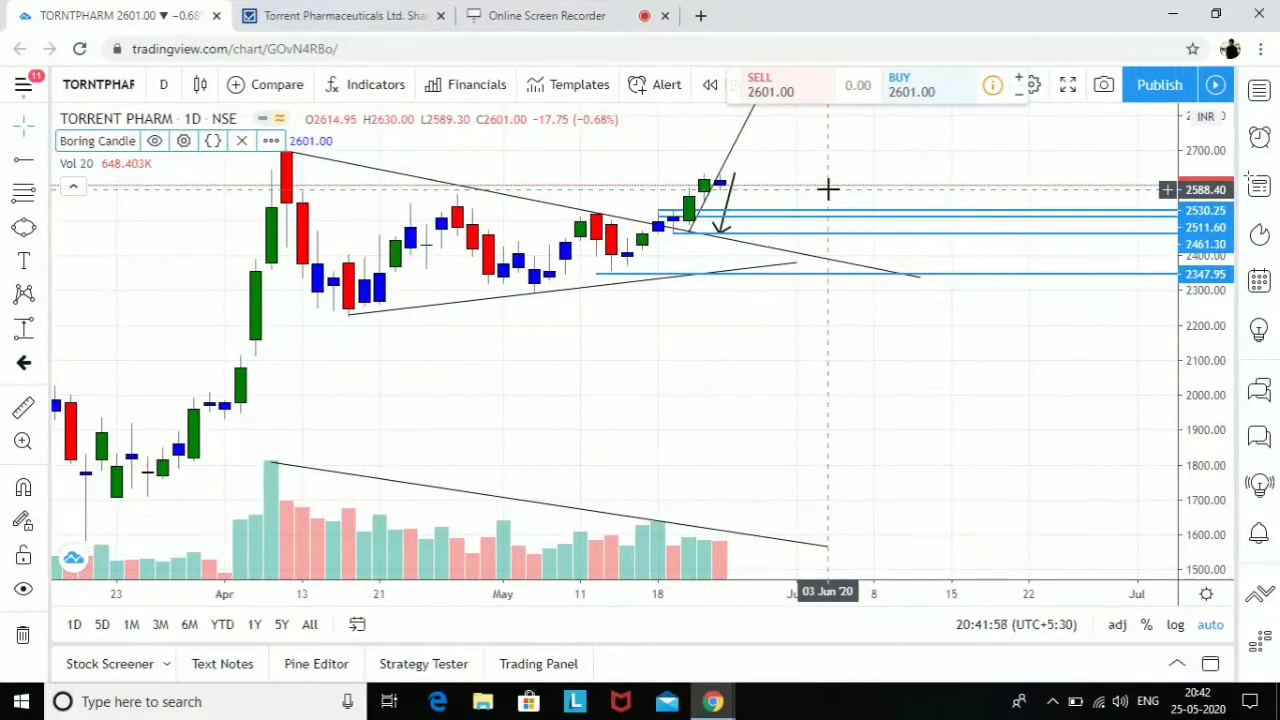
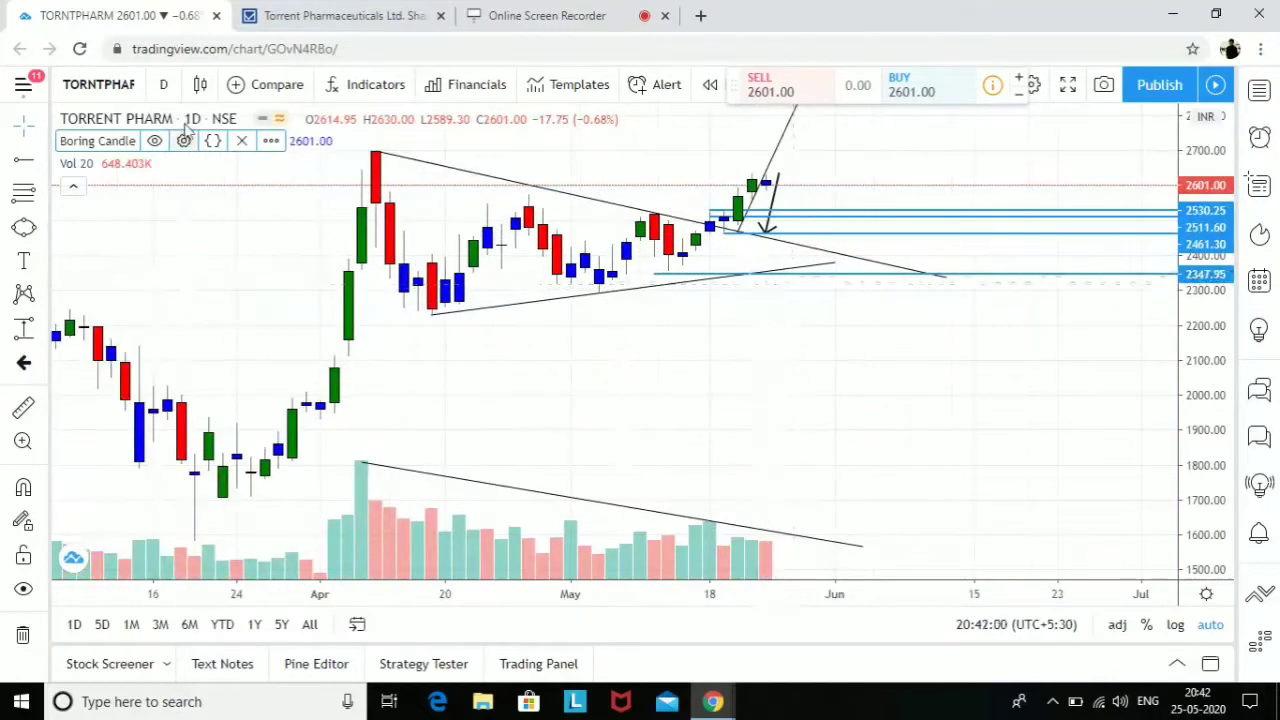
Search for NIFTY, switch the chart to the NIFTY PHARMA index (CNXPHARMA) and examine its daily patterns.
{"action": "left_click", "coordinate": [127, 79]}
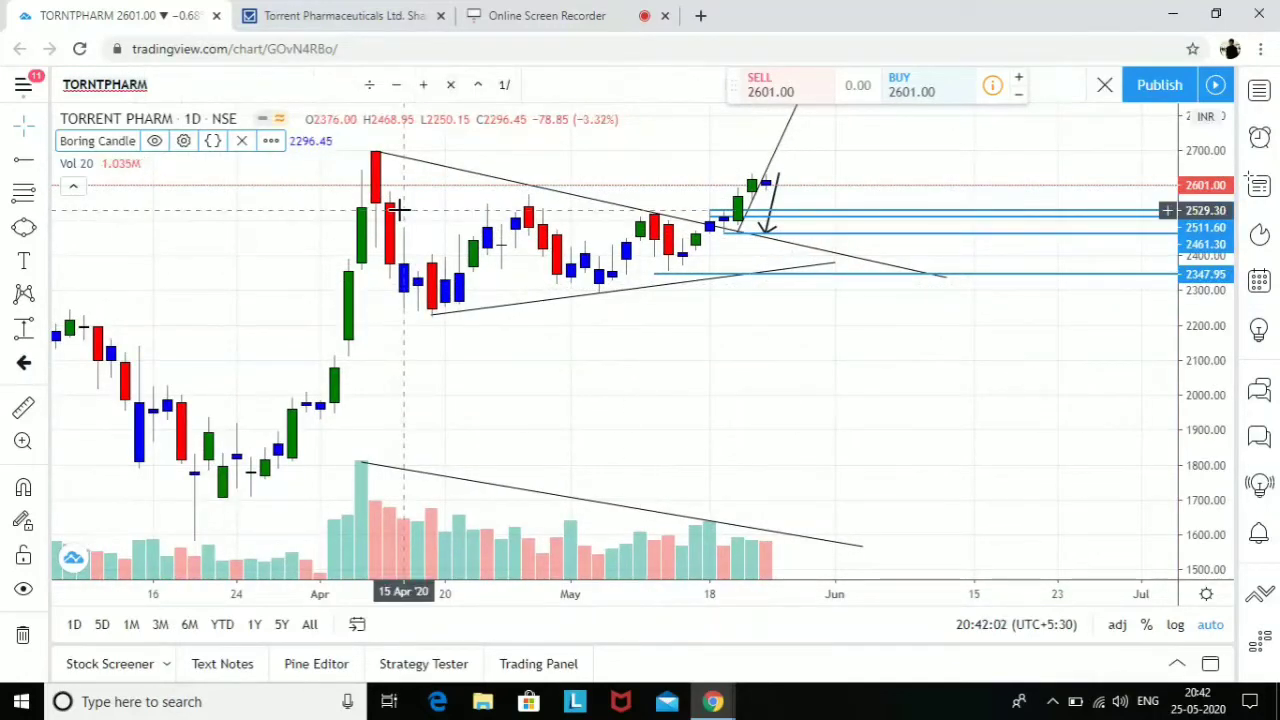
{"action": "type", "text": "NIFTY"}
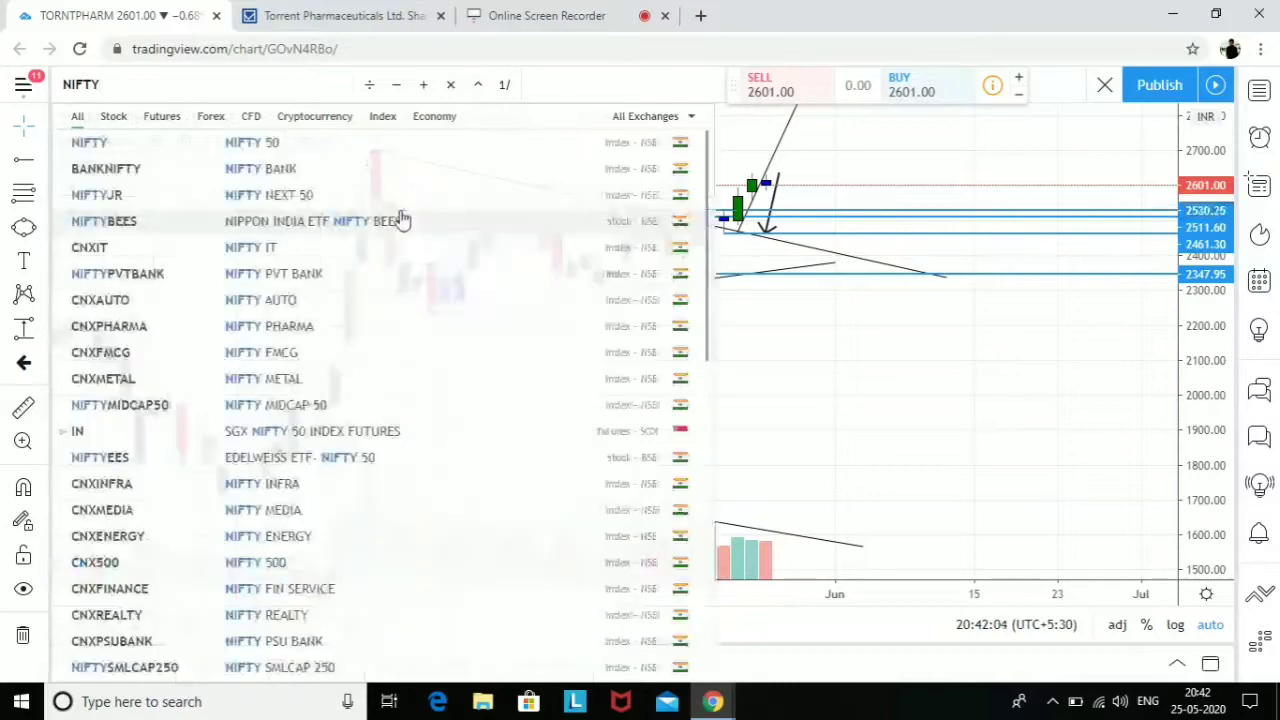
{"action": "left_click", "coordinate": [423, 333]}
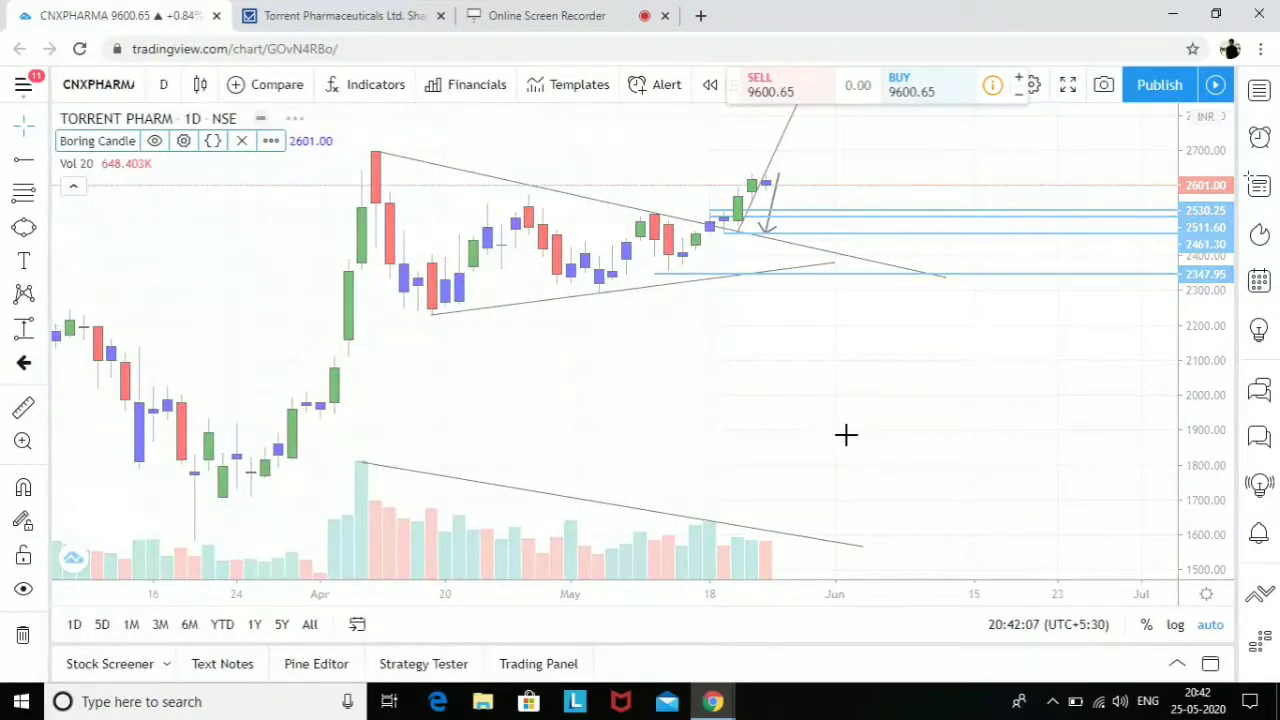
{"action": "scroll", "coordinate": [846, 434], "scroll_direction": "down", "scroll_amount": 3}
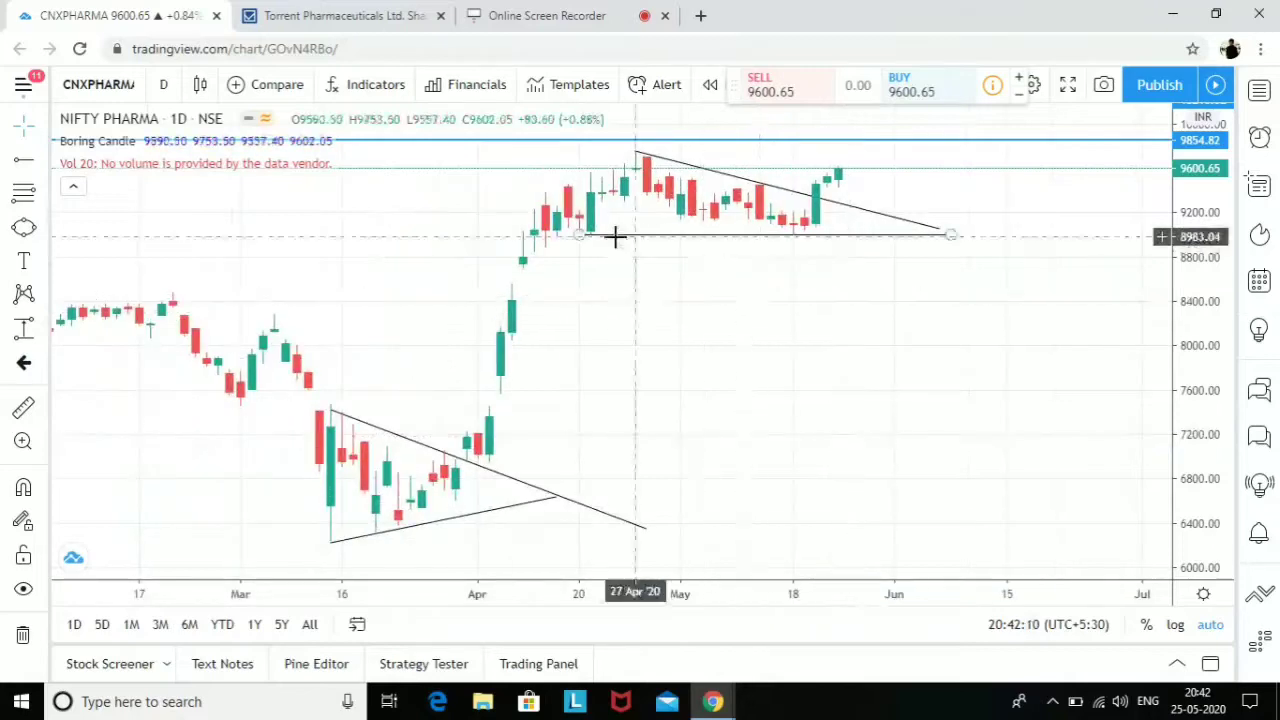
{"action": "scroll", "coordinate": [654, 314], "scroll_direction": "up", "scroll_amount": 2}
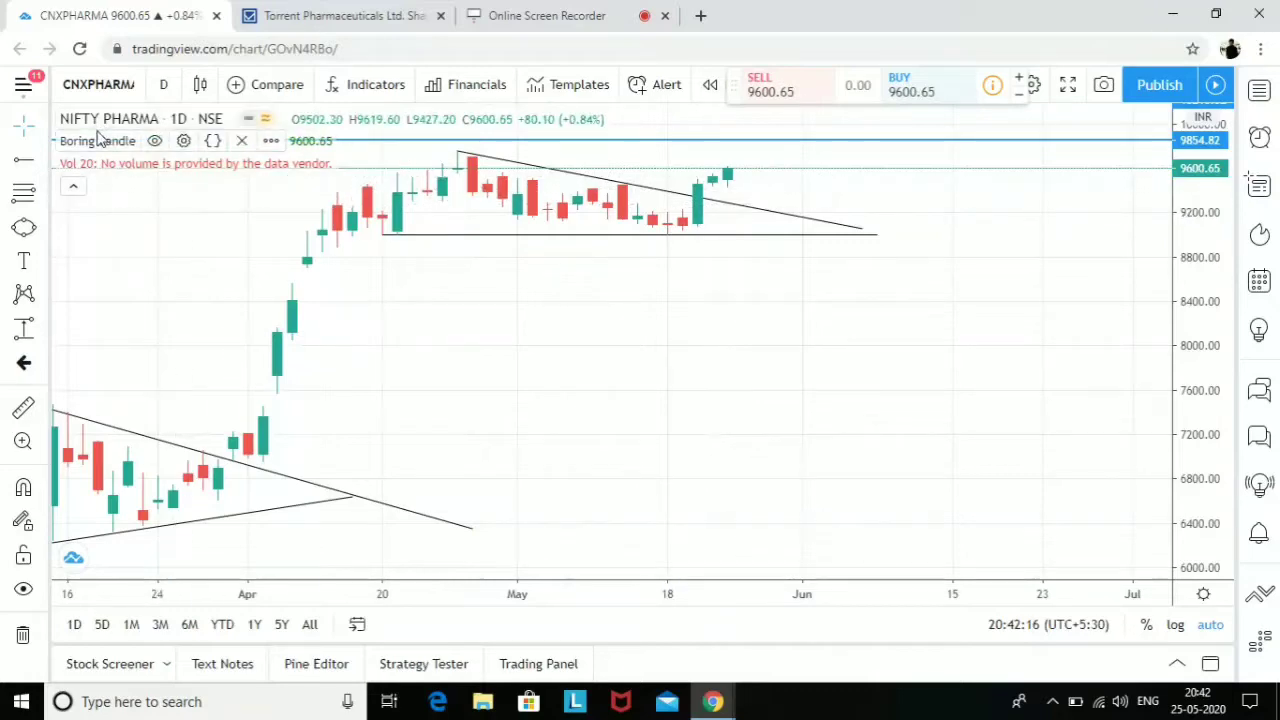
Switch the NIFTY PHARMA chart from the daily to the 1 month interval.
{"action": "scroll", "coordinate": [852, 316], "scroll_direction": "down", "scroll_amount": 1}
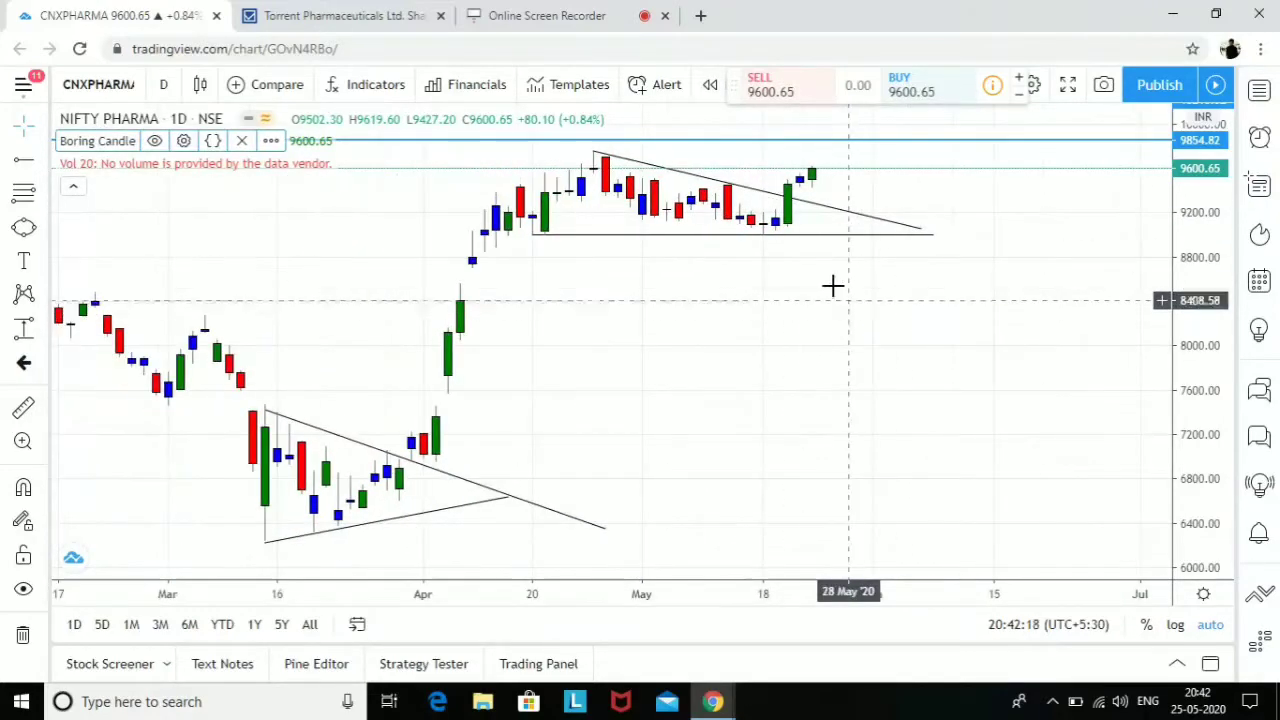
{"action": "scroll", "coordinate": [822, 254], "scroll_direction": "down", "scroll_amount": 1}
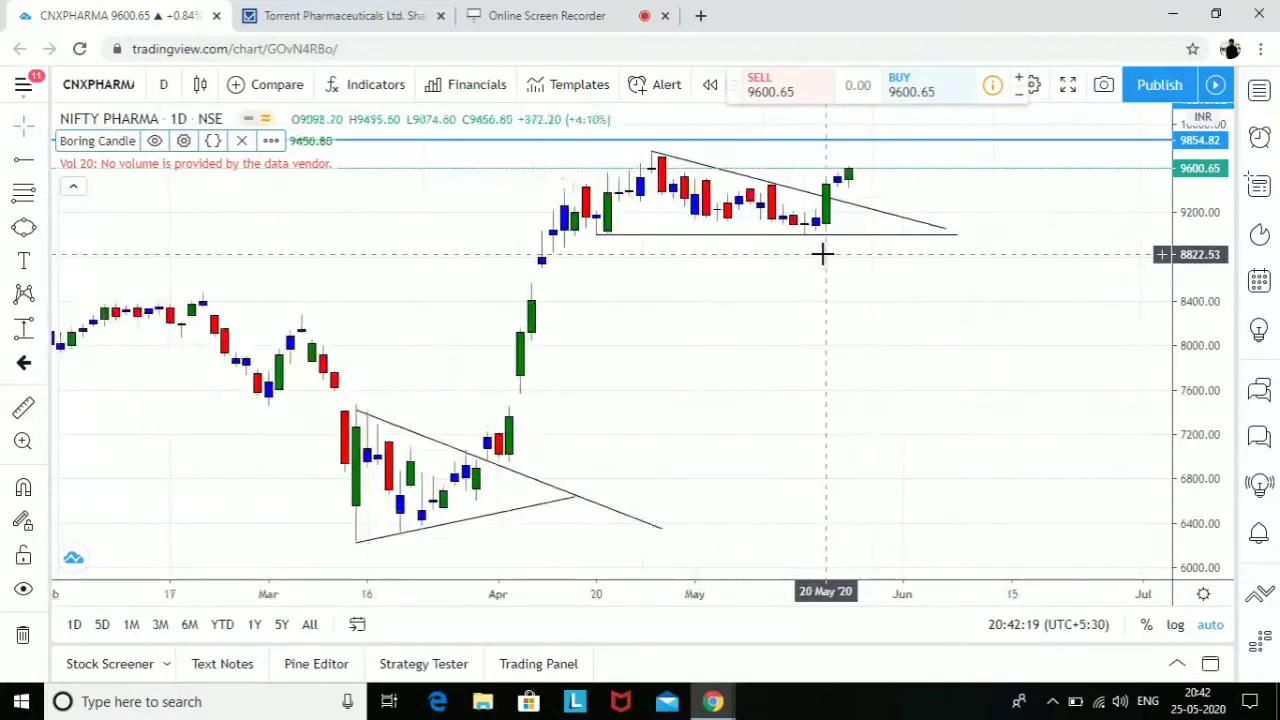
{"action": "left_click", "coordinate": [166, 86]}
{"action": "scroll", "coordinate": [212, 595], "scroll_direction": "down", "scroll_amount": 1}
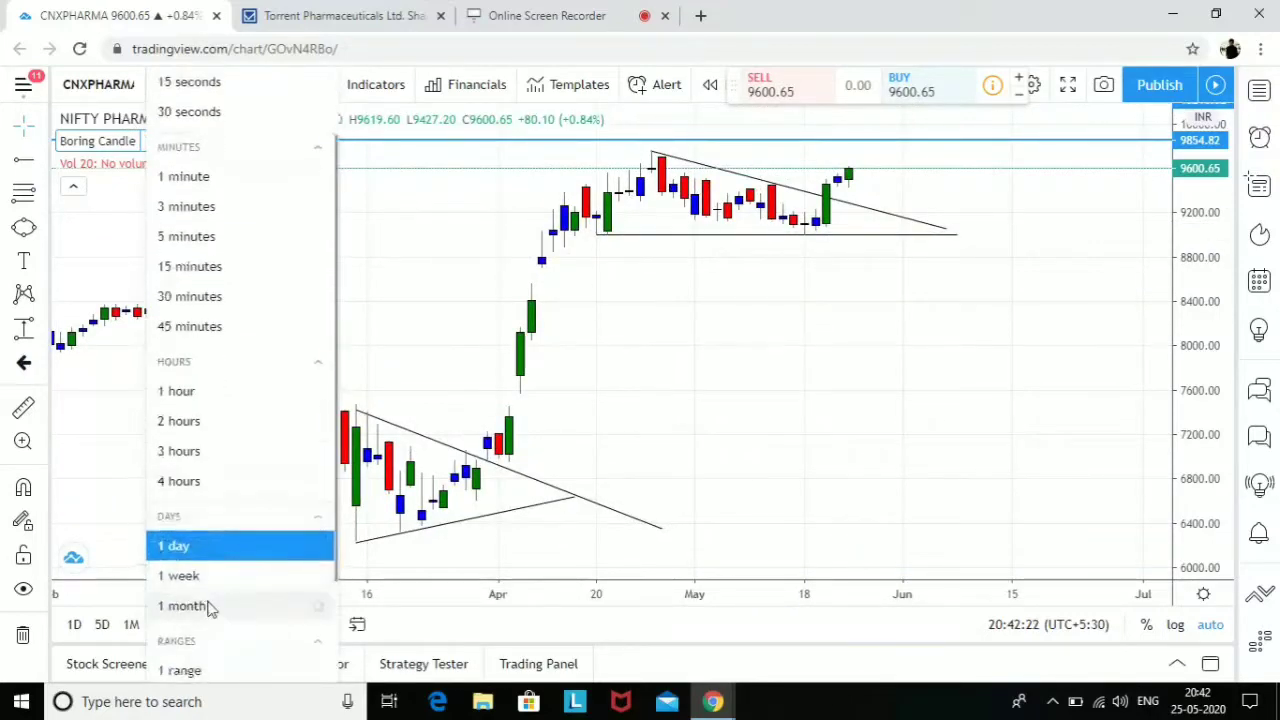
{"action": "left_click", "coordinate": [210, 606]}
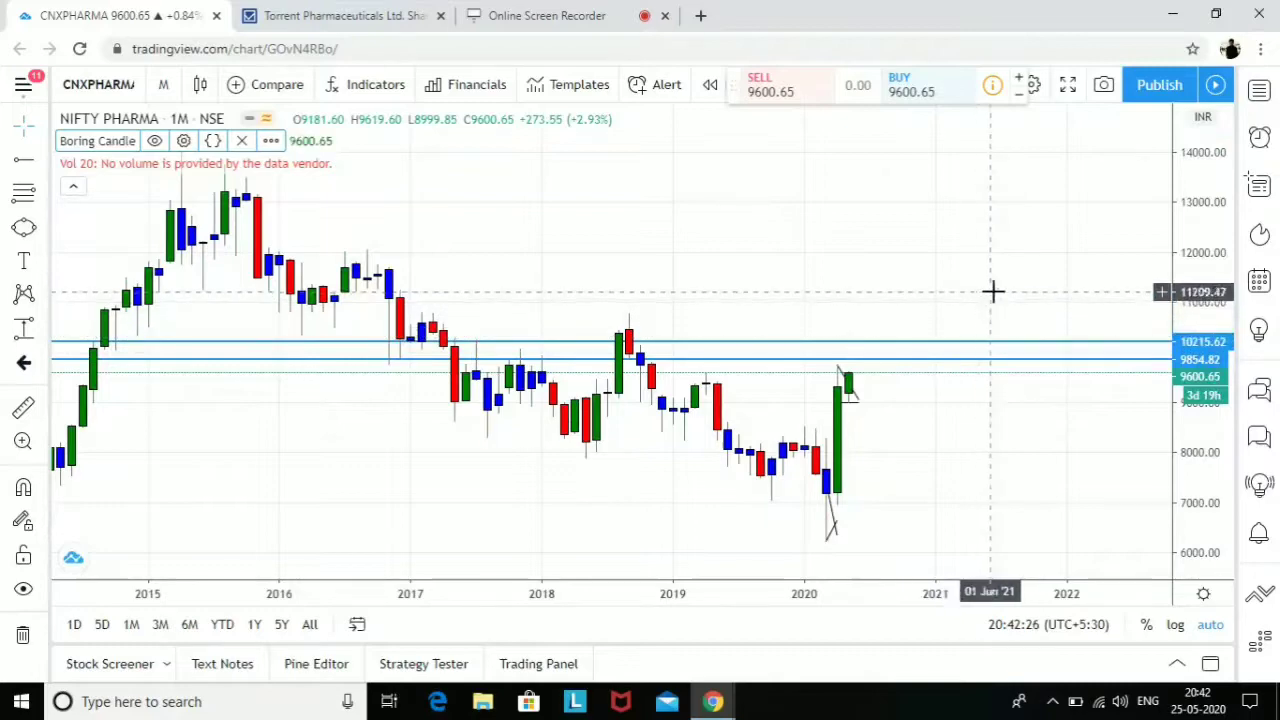
Draw a descending trend line on the monthly chart from the April 2015 high at about 14041, along the 2018 high, into 2022.
{"action": "scroll", "coordinate": [990, 290], "scroll_direction": "down", "scroll_amount": 3}
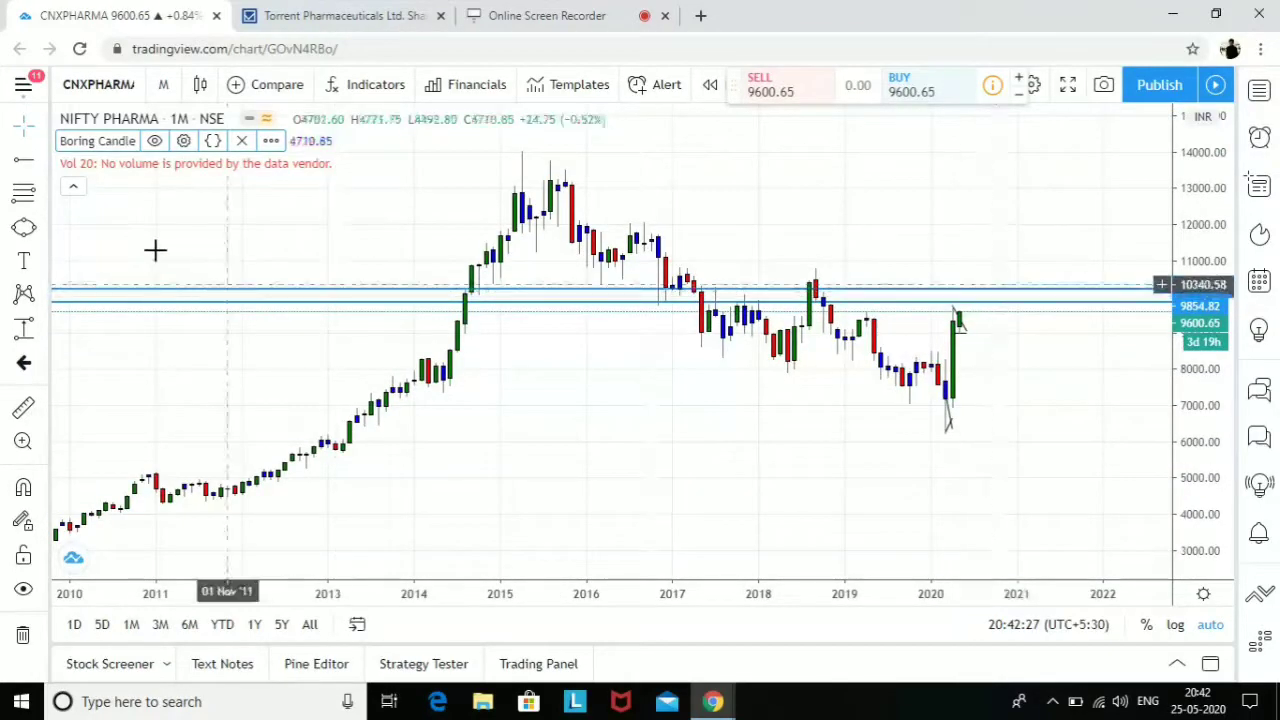
{"action": "left_click", "coordinate": [46, 163]}
{"action": "left_click", "coordinate": [110, 131]}
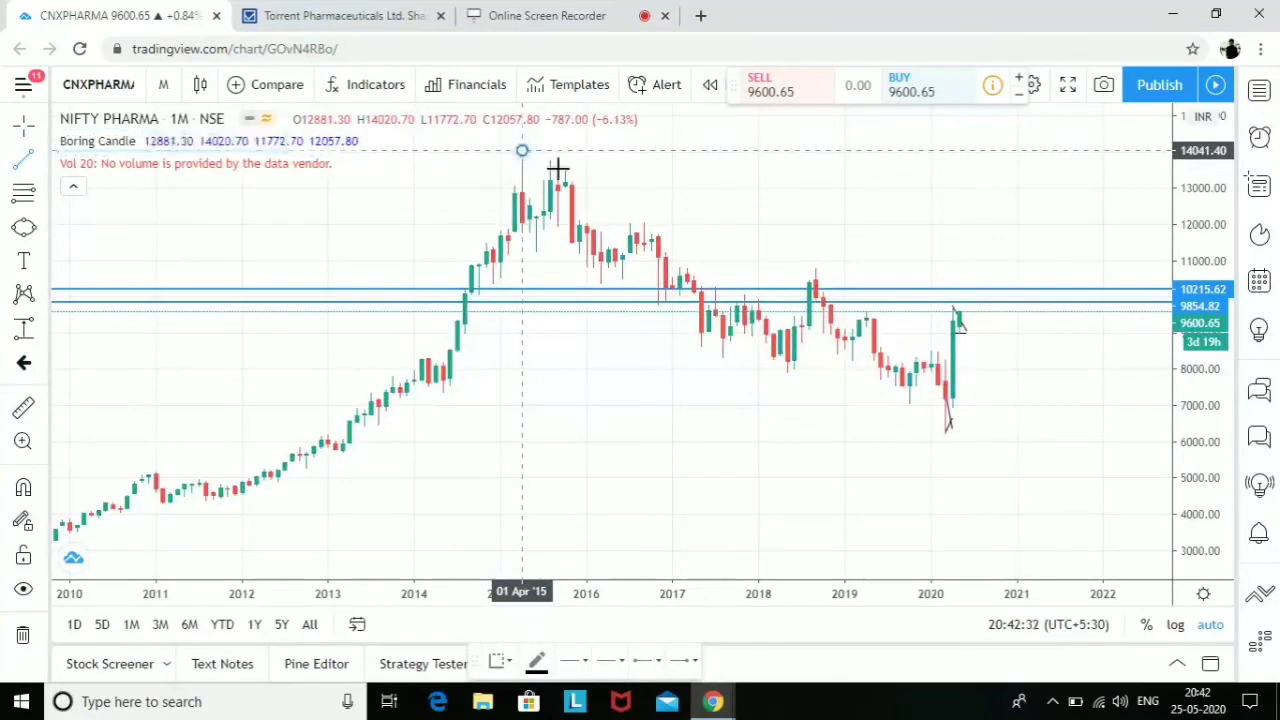
{"action": "left_click", "coordinate": [522, 150]}
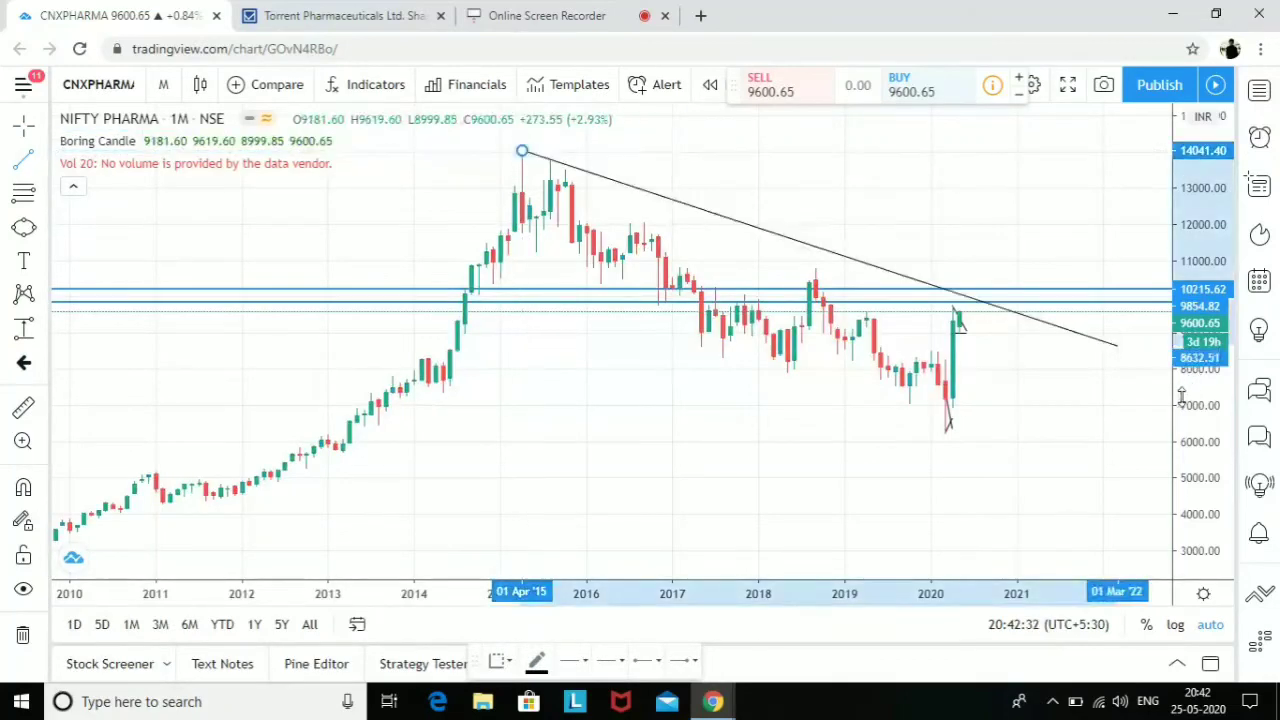
{"action": "left_click", "coordinate": [1131, 394]}
{"action": "left_click", "coordinate": [990, 270]}
Switch the NIFTY PHARMA chart to the 1 week interval and show the price action from 2018 to 2020.
{"action": "scroll", "coordinate": [1005, 290], "scroll_direction": "up", "scroll_amount": 2}
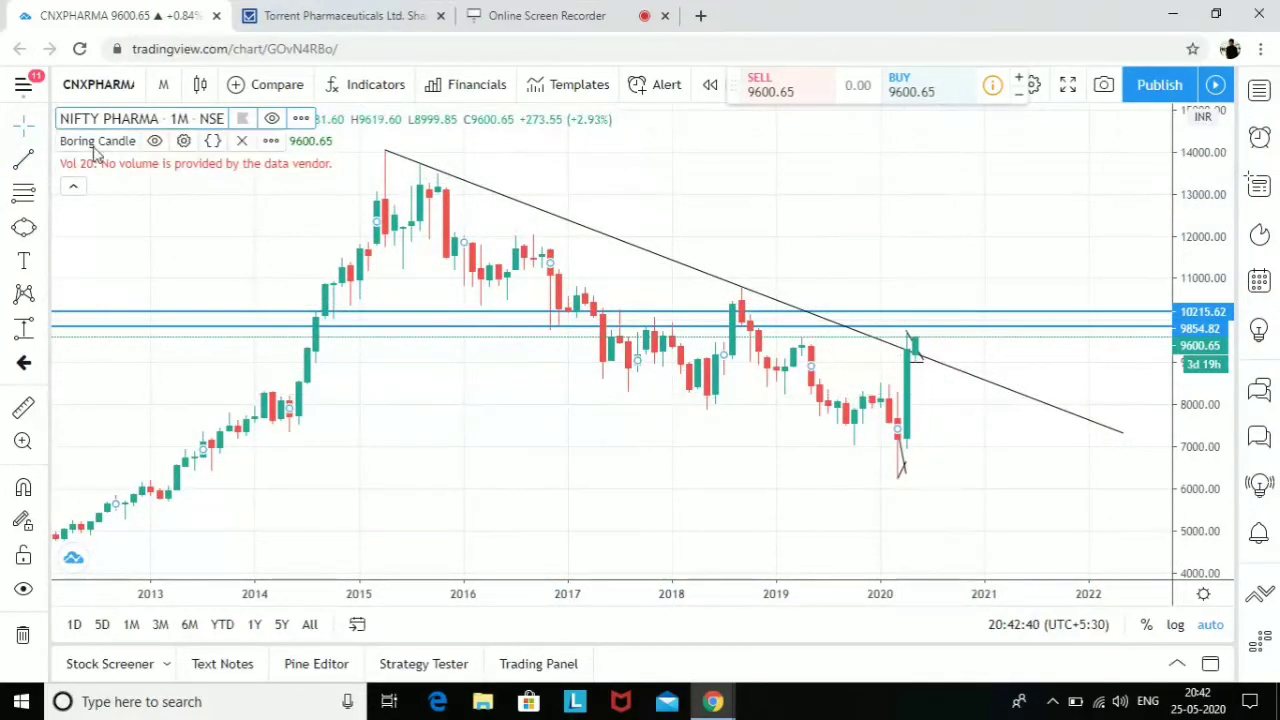
{"action": "left_click", "coordinate": [160, 90]}
{"action": "left_click", "coordinate": [183, 665]}
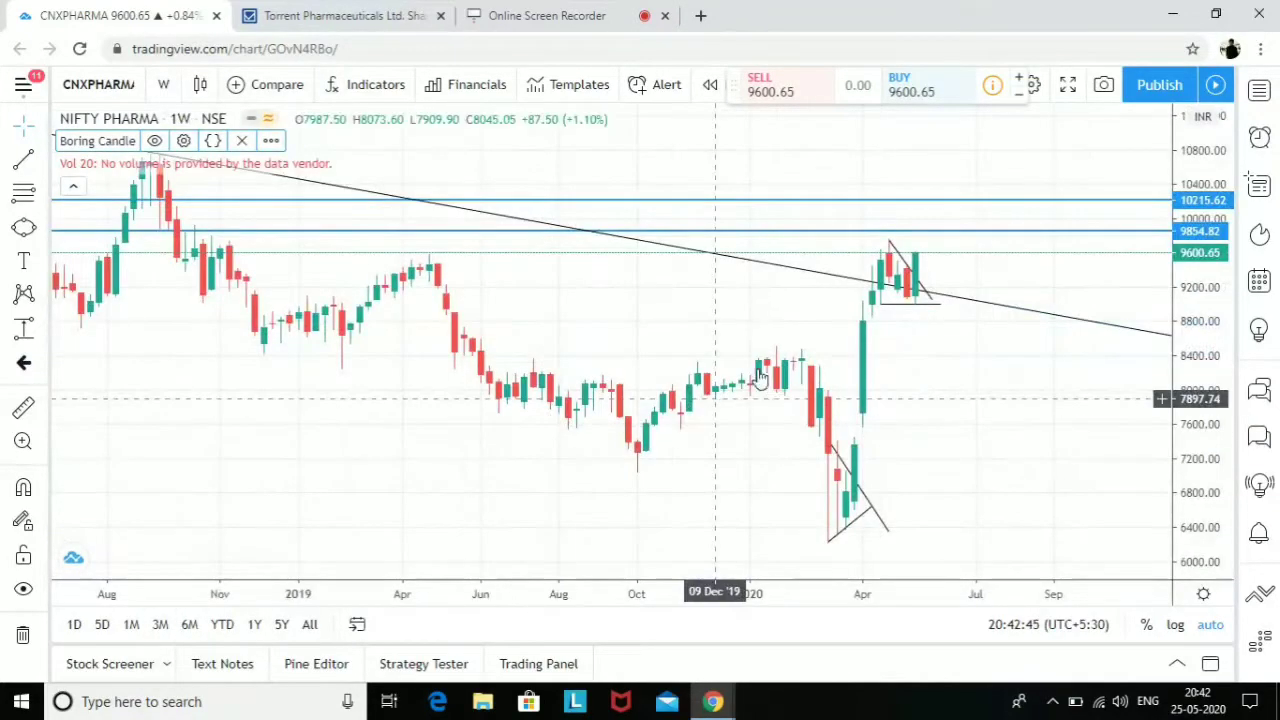
{"action": "scroll", "coordinate": [773, 378], "scroll_direction": "down", "scroll_amount": 2}
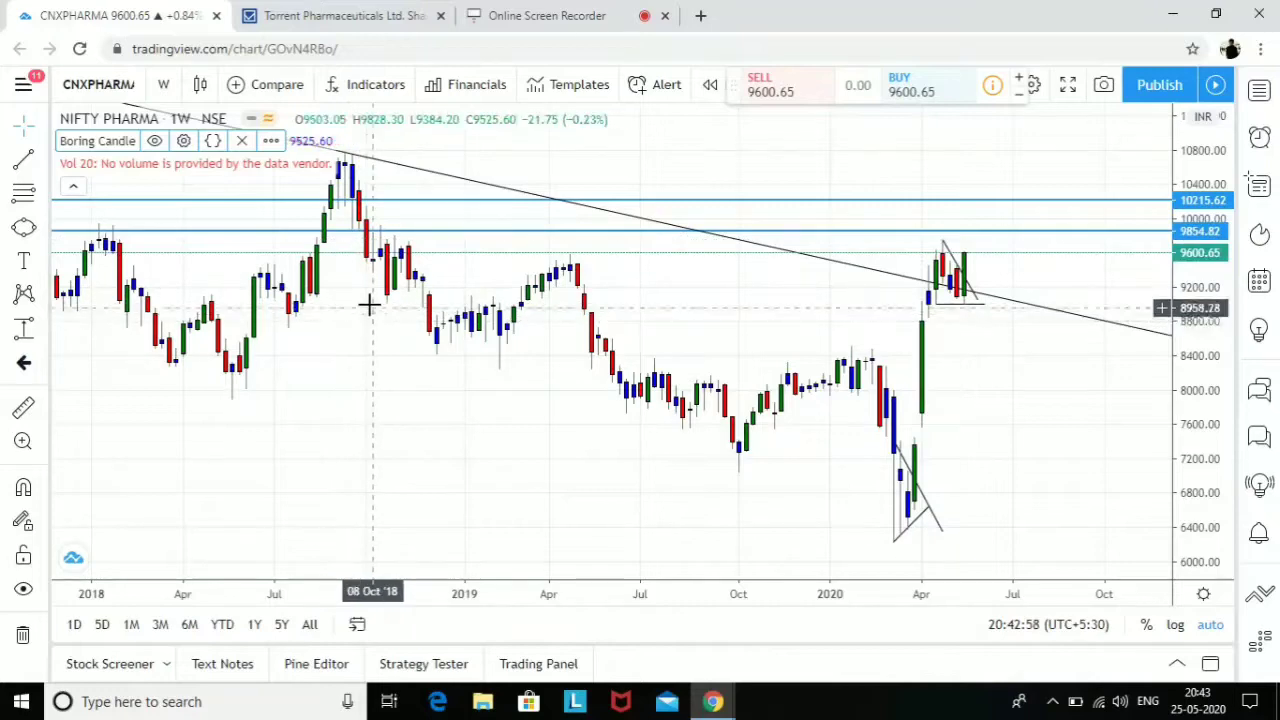
Draw an arrow from 21 Jan 2019 at about 10500 to the 22 Oct 2018 candle at about 9898.
{"action": "left_click", "coordinate": [43, 160]}
{"action": "left_click", "coordinate": [123, 448]}
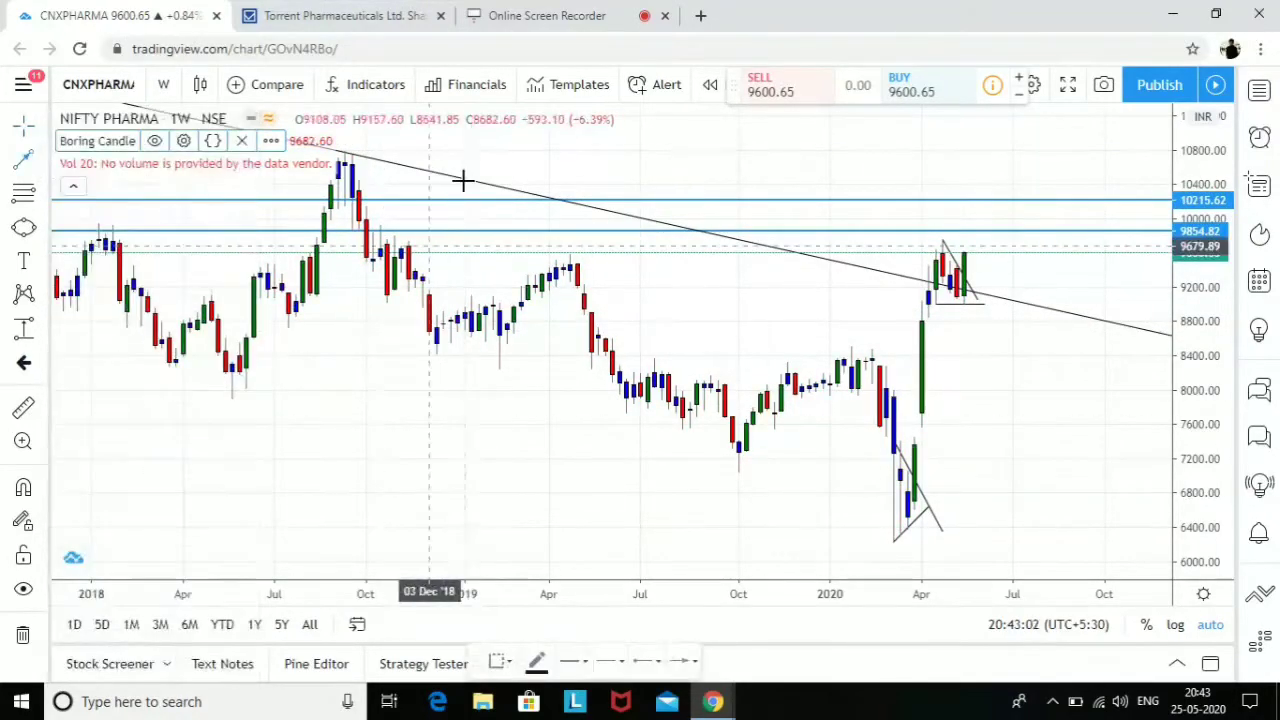
{"action": "left_click", "coordinate": [478, 177]}
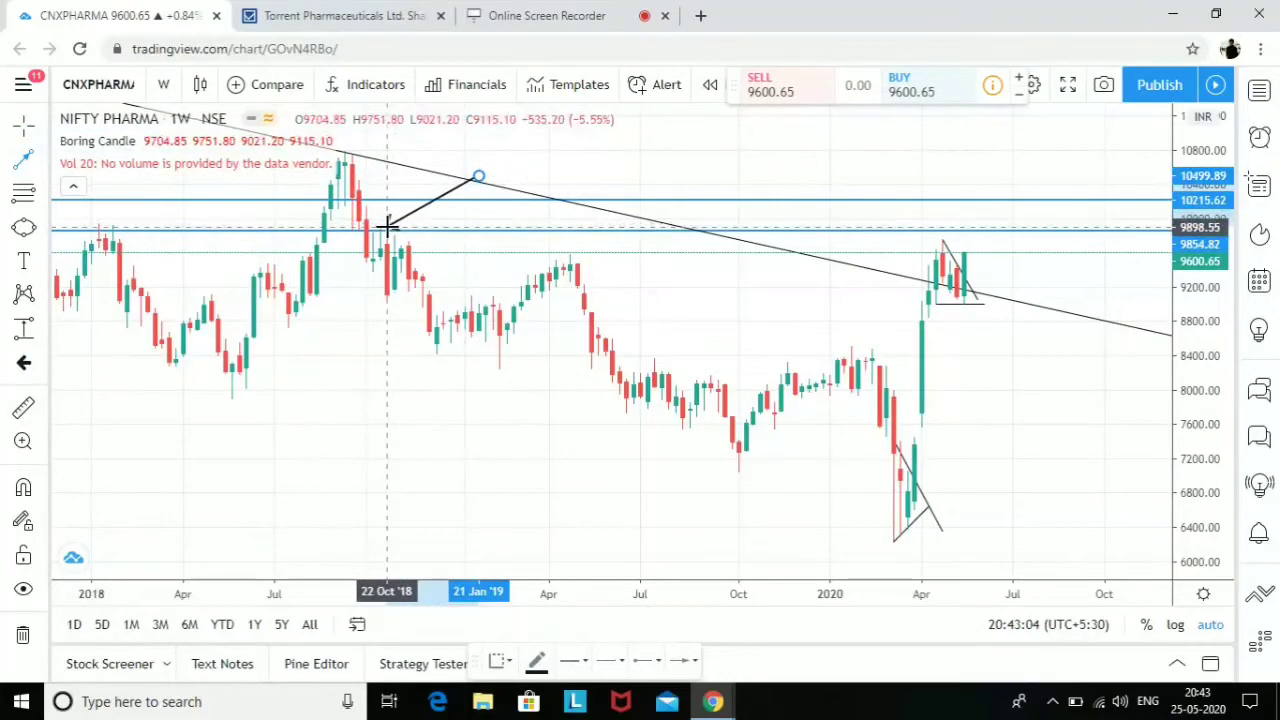
{"action": "left_click", "coordinate": [387, 226]}
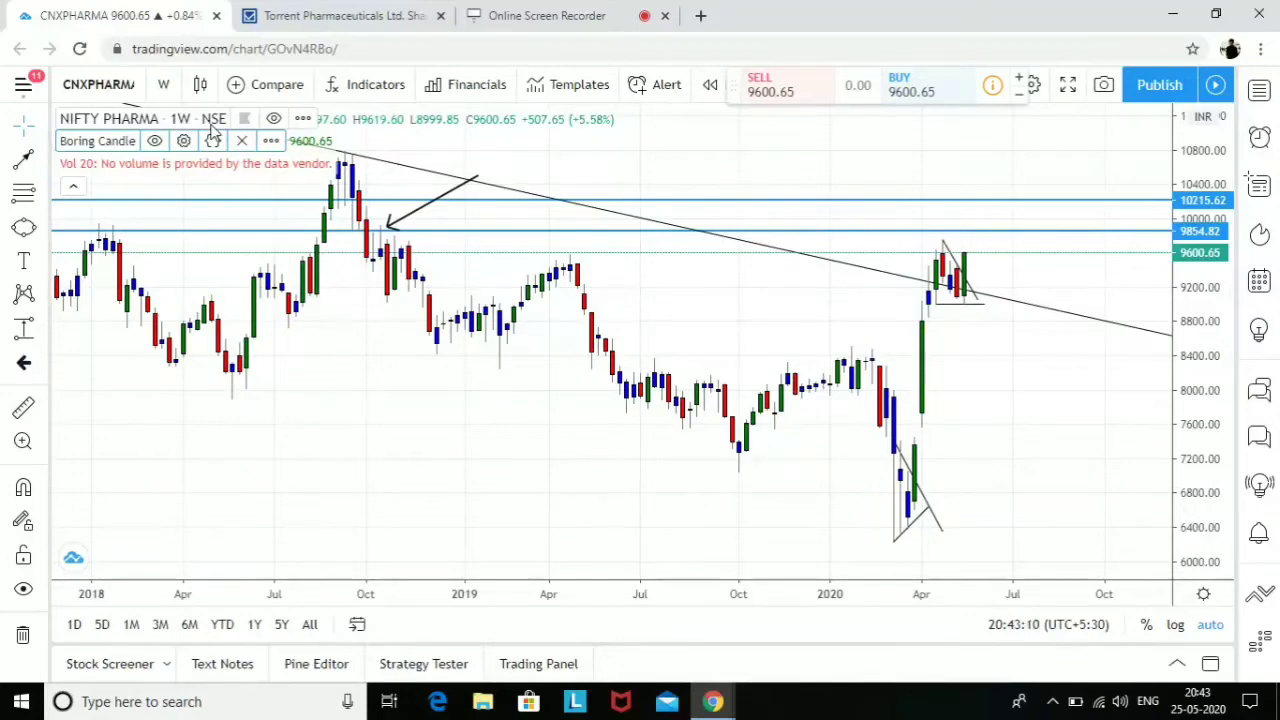
{"action": "left_click", "coordinate": [960, 233]}
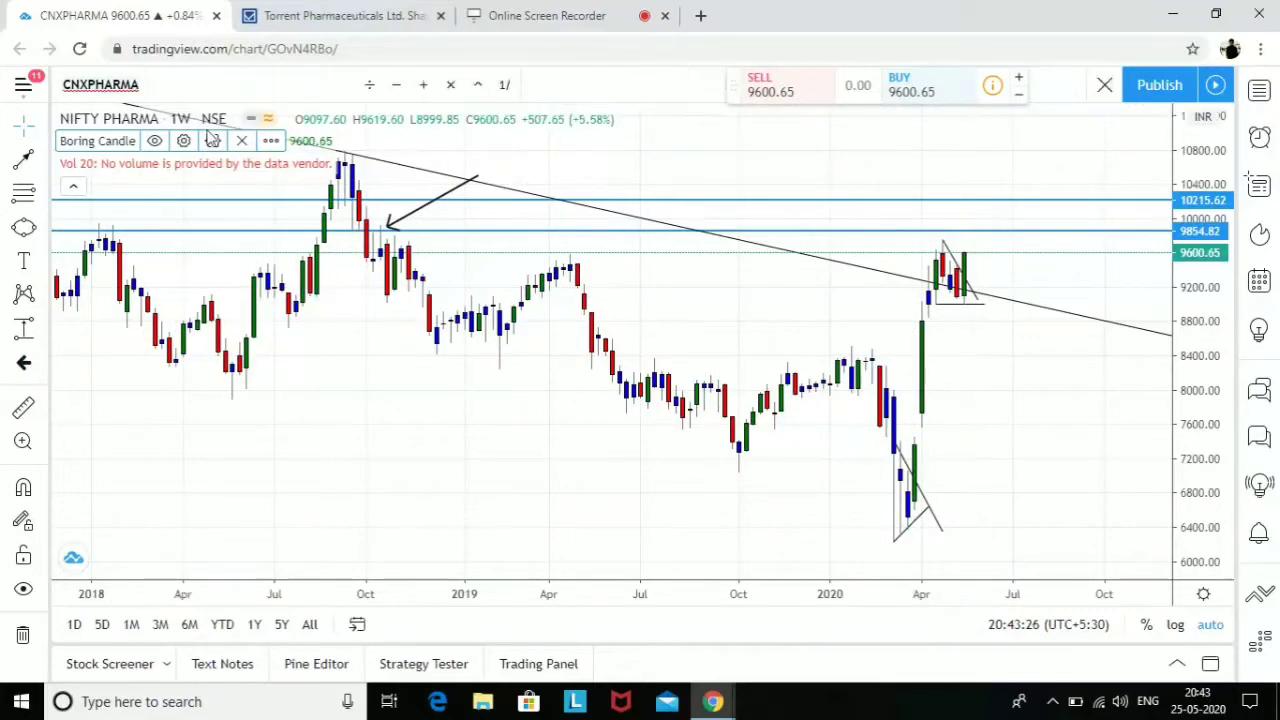
Search for TORRE and switch the chart to Torrent Pharmaceuticals Ltd. on the BSE.
{"action": "left_click", "coordinate": [100, 84]}
{"action": "type", "text": "TOR"}
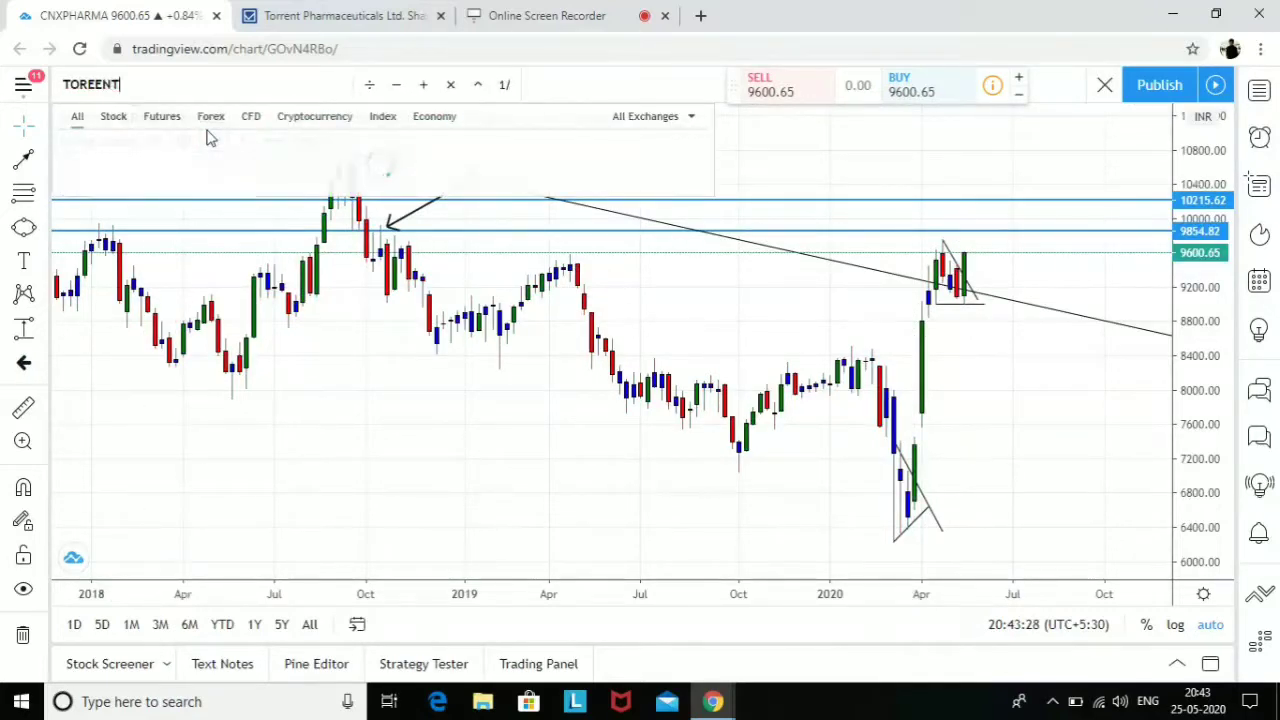
{"action": "type", "text": "EENT"}
{"action": "key", "text": "BackSpace"}
{"action": "key", "text": "BackSpace"}
{"action": "key", "text": "BackSpace"}
{"action": "key", "text": "BackSpace"}
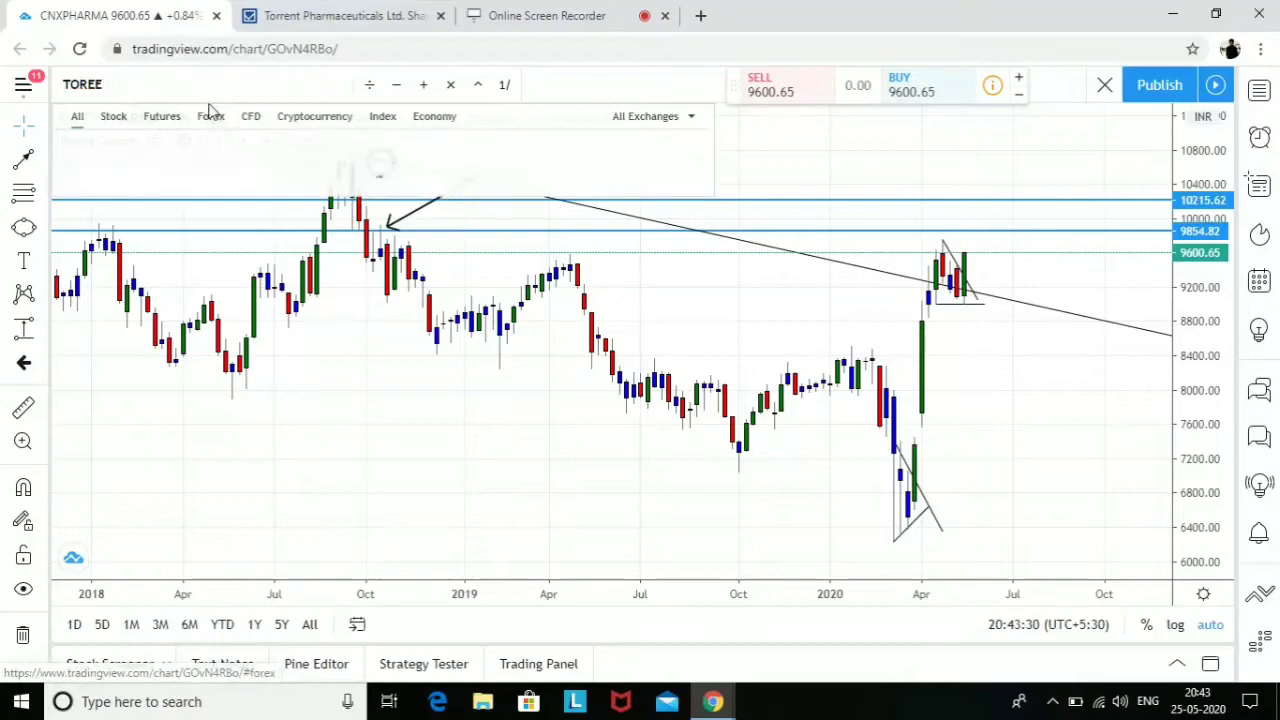
{"action": "type", "text": "RE"}
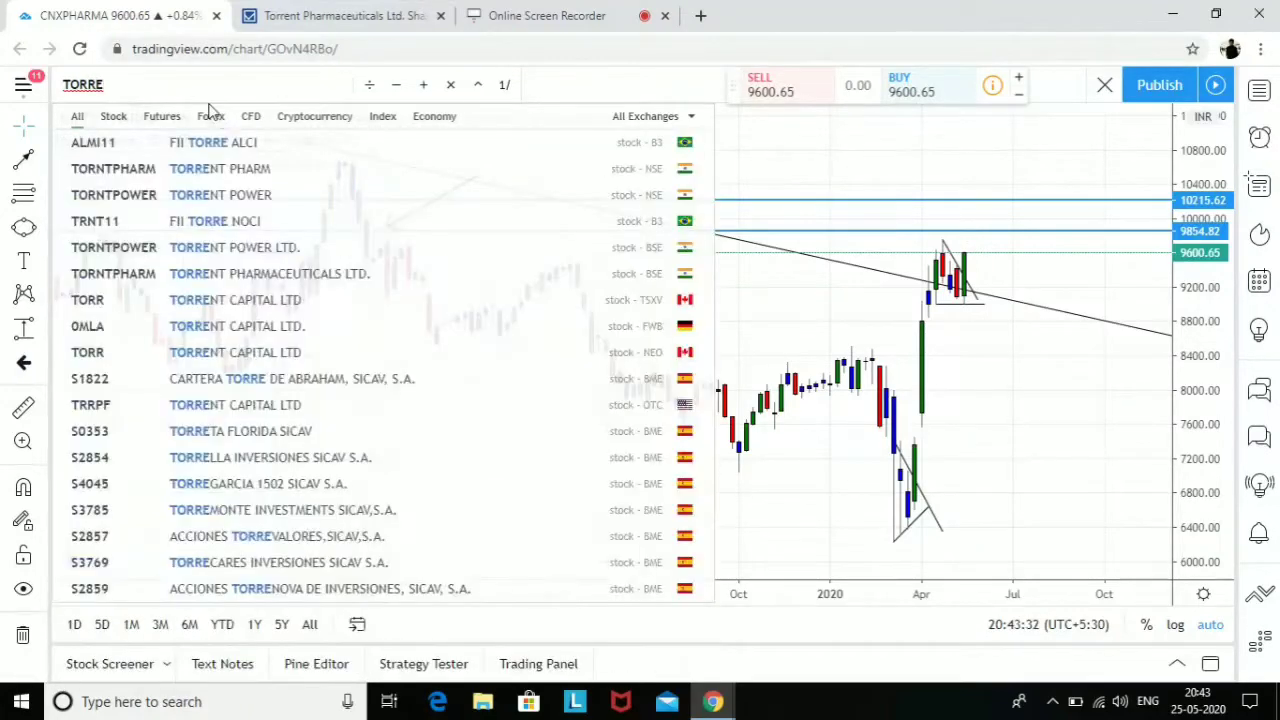
{"action": "left_click", "coordinate": [303, 272]}
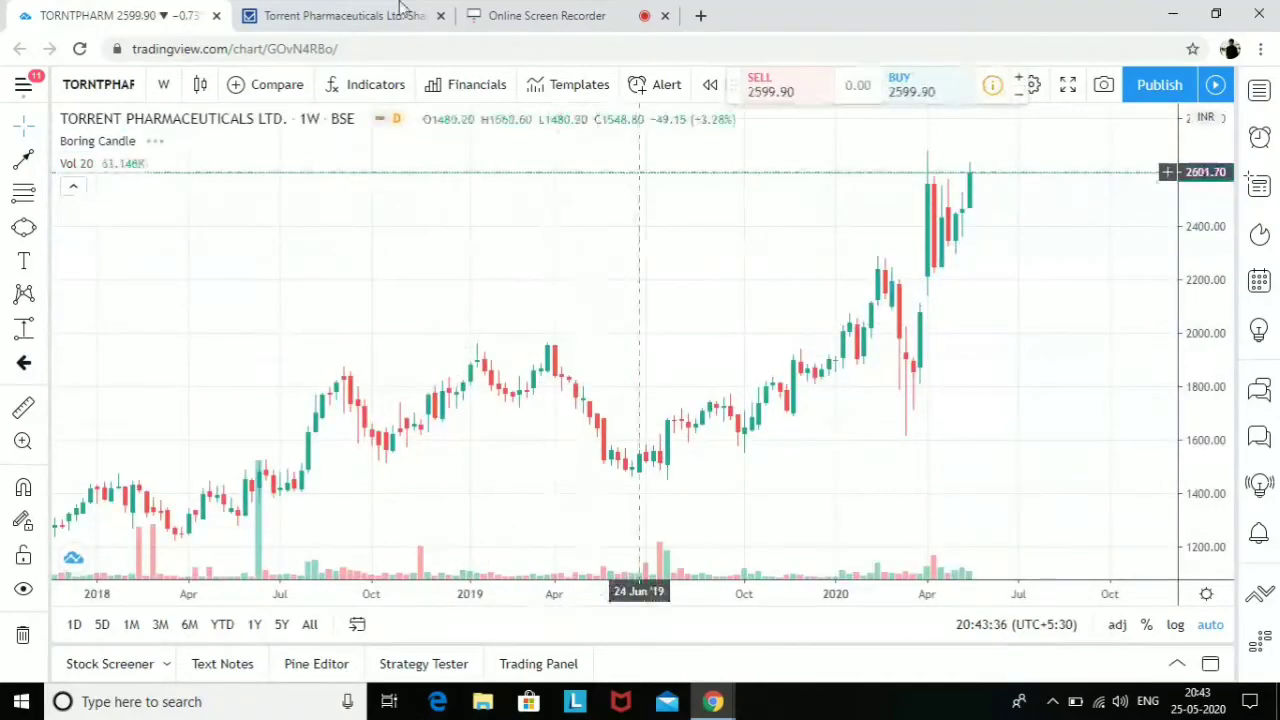
Switch to the Value Research page and compare Torrent Pharmaceuticals with its peers and indices in the one-year price graph.
{"action": "left_click", "coordinate": [300, 20]}
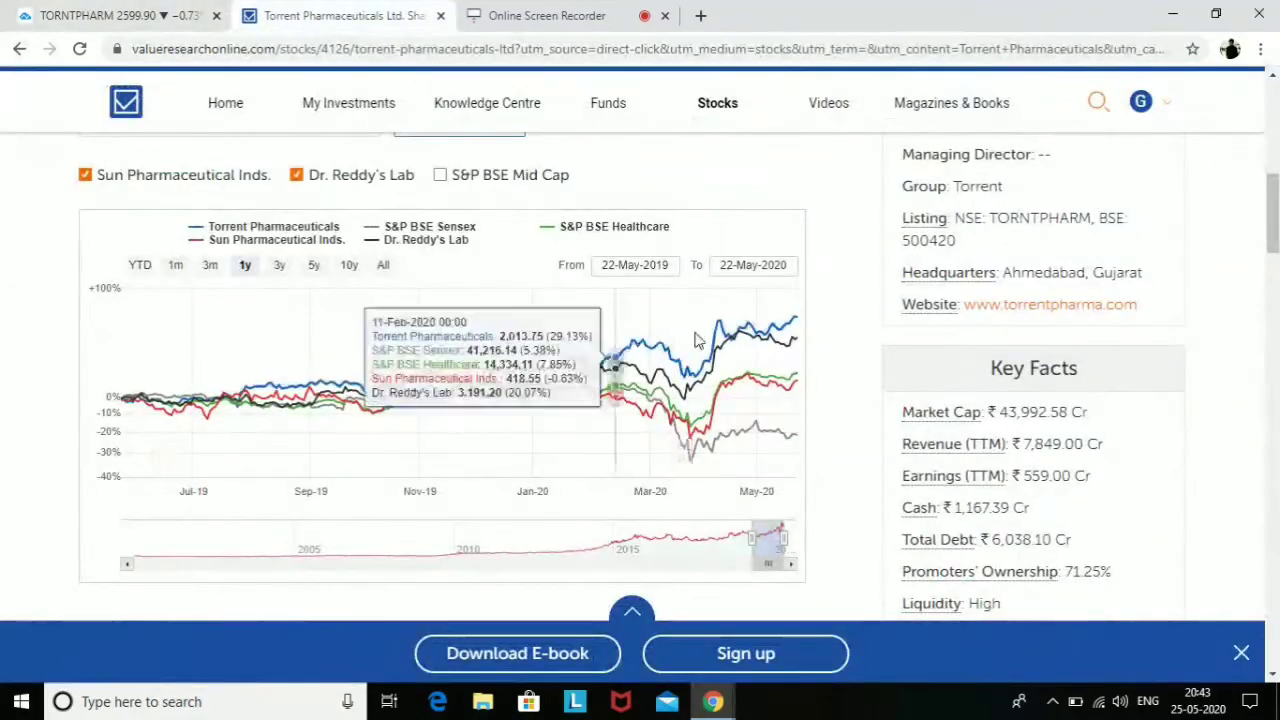
{"action": "scroll", "coordinate": [285, 427], "scroll_direction": "up", "scroll_amount": 1}
{"action": "scroll", "coordinate": [285, 427], "scroll_direction": "up", "scroll_amount": 2}
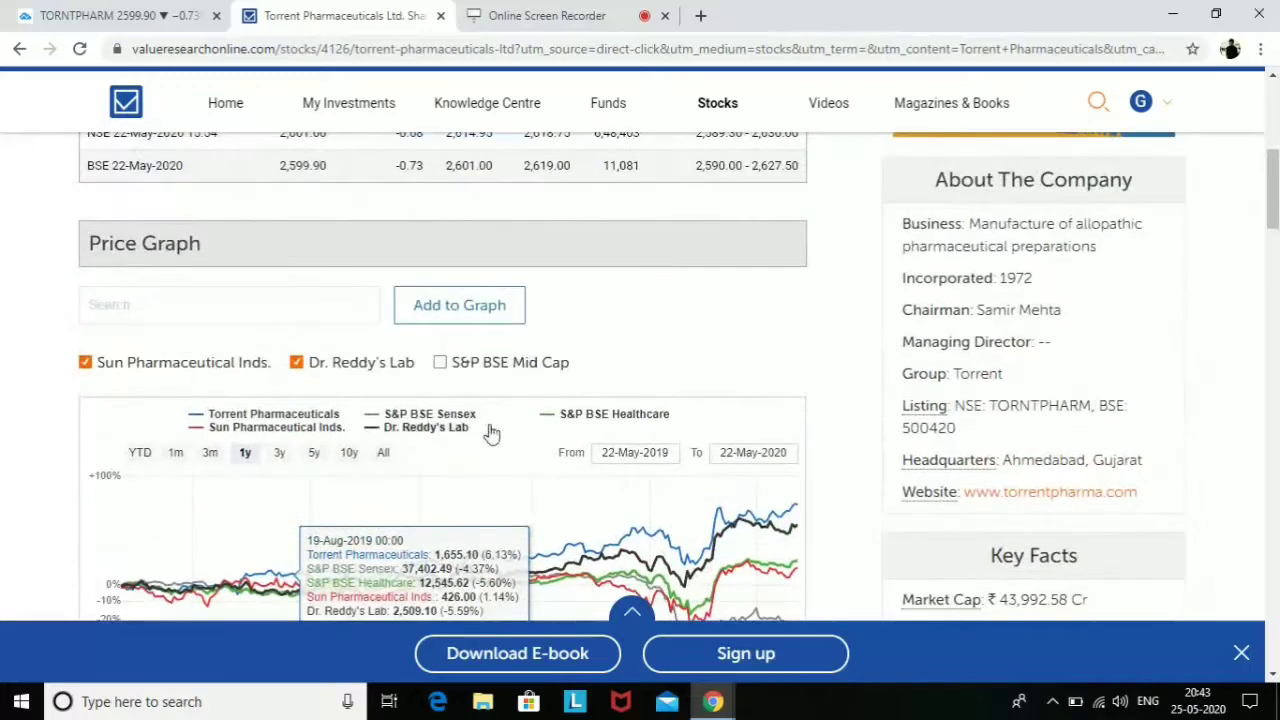
{"action": "scroll", "coordinate": [206, 449], "scroll_direction": "down", "scroll_amount": 2}
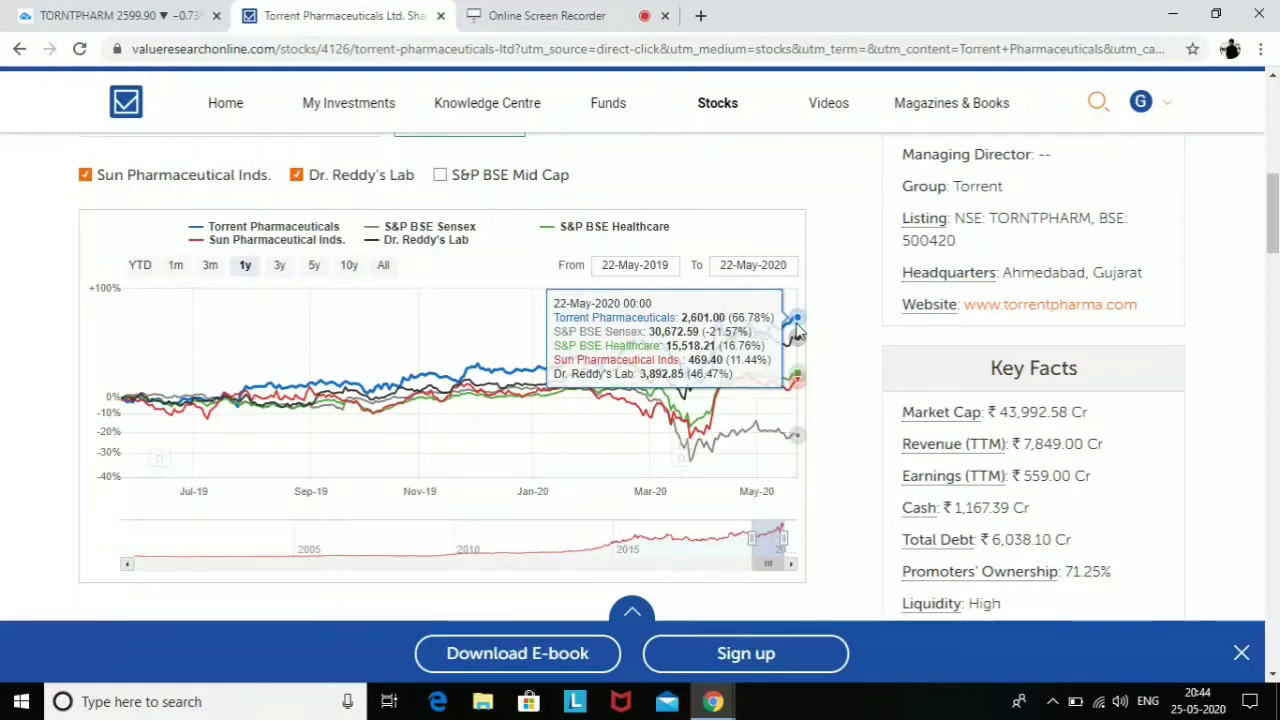
Return to the TradingView chart of Torrent Pharmaceuticals and set its interval to 1 day.
{"action": "left_click", "coordinate": [63, 17]}
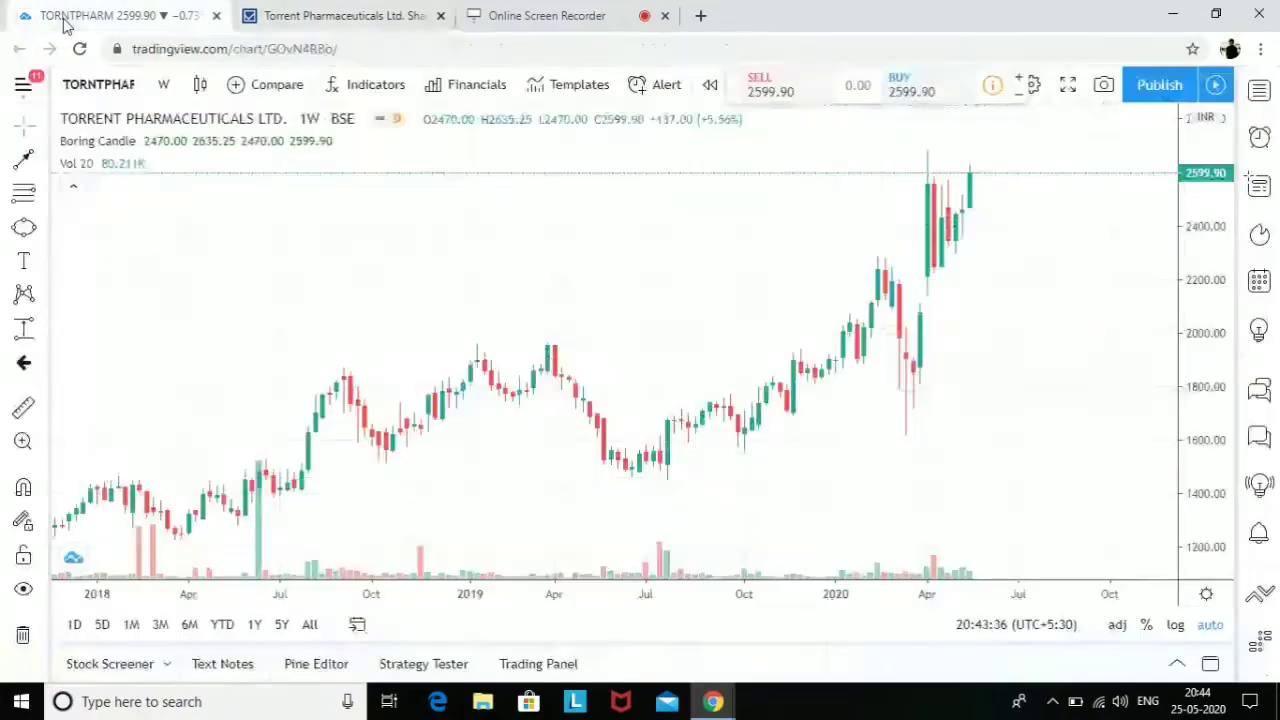
{"action": "left_click", "coordinate": [162, 86]}
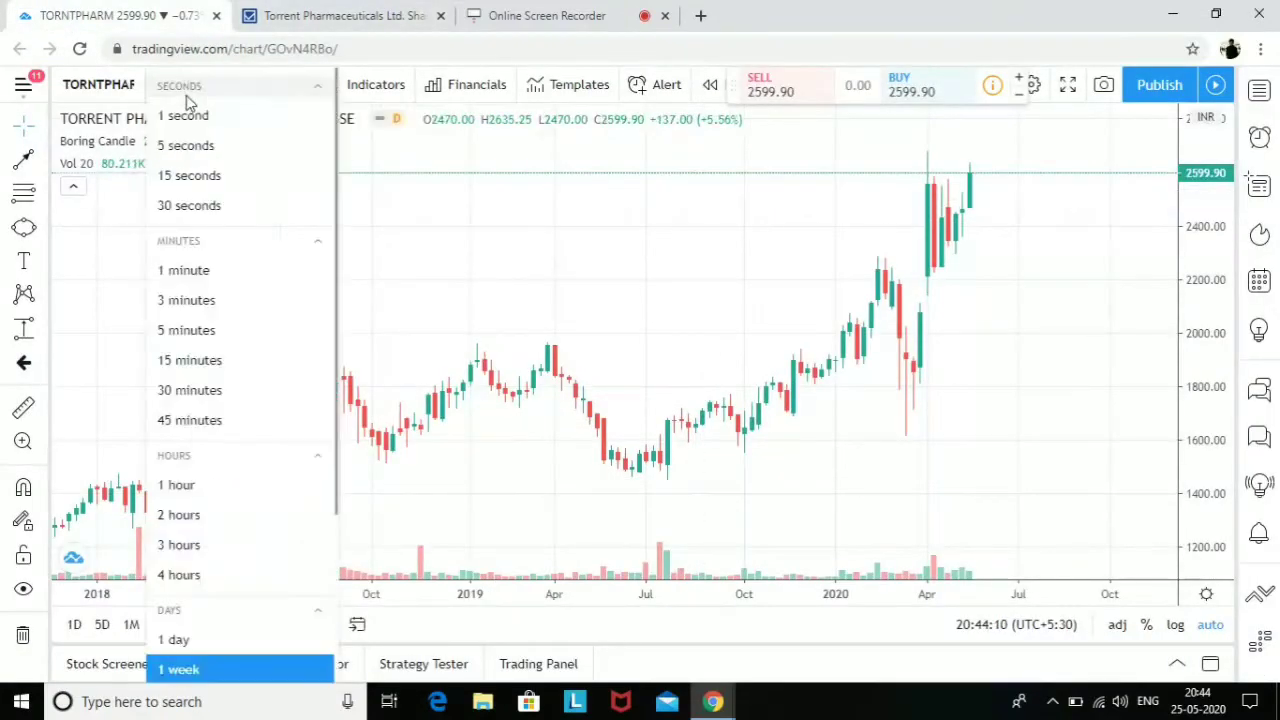
{"action": "left_click", "coordinate": [100, 286]}
{"action": "left_click", "coordinate": [199, 86]}
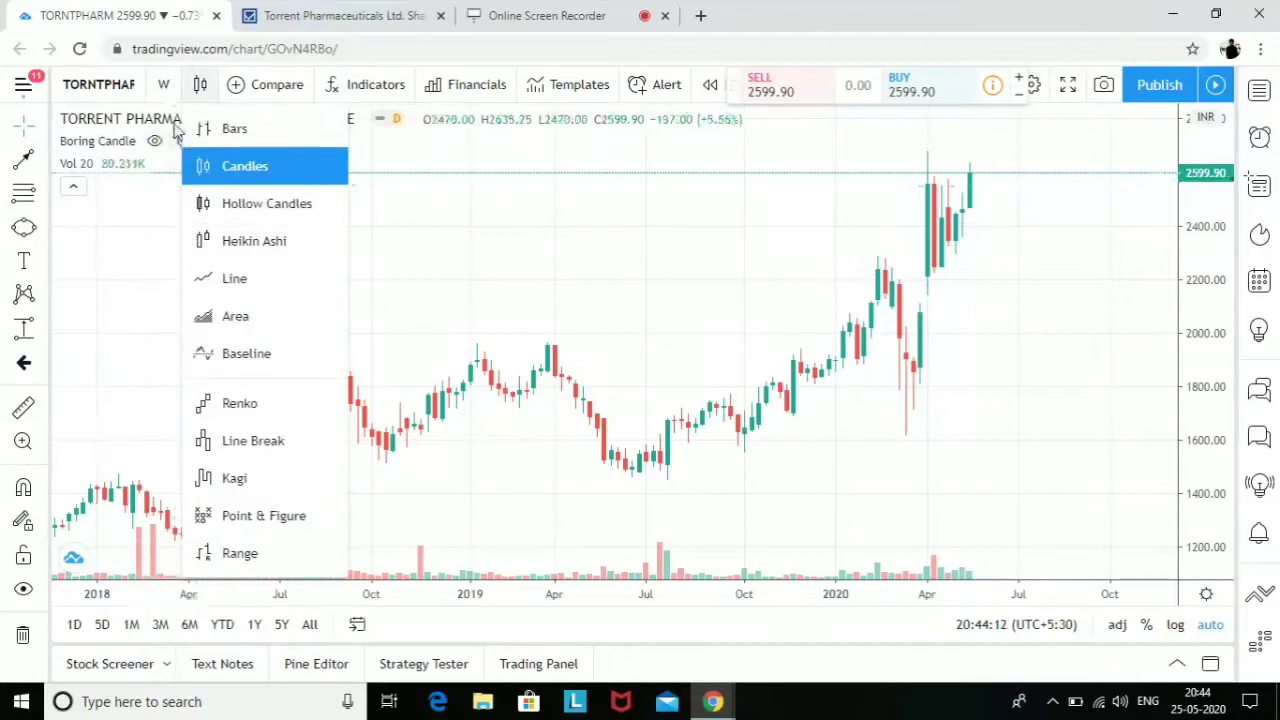
{"action": "left_click", "coordinate": [163, 85]}
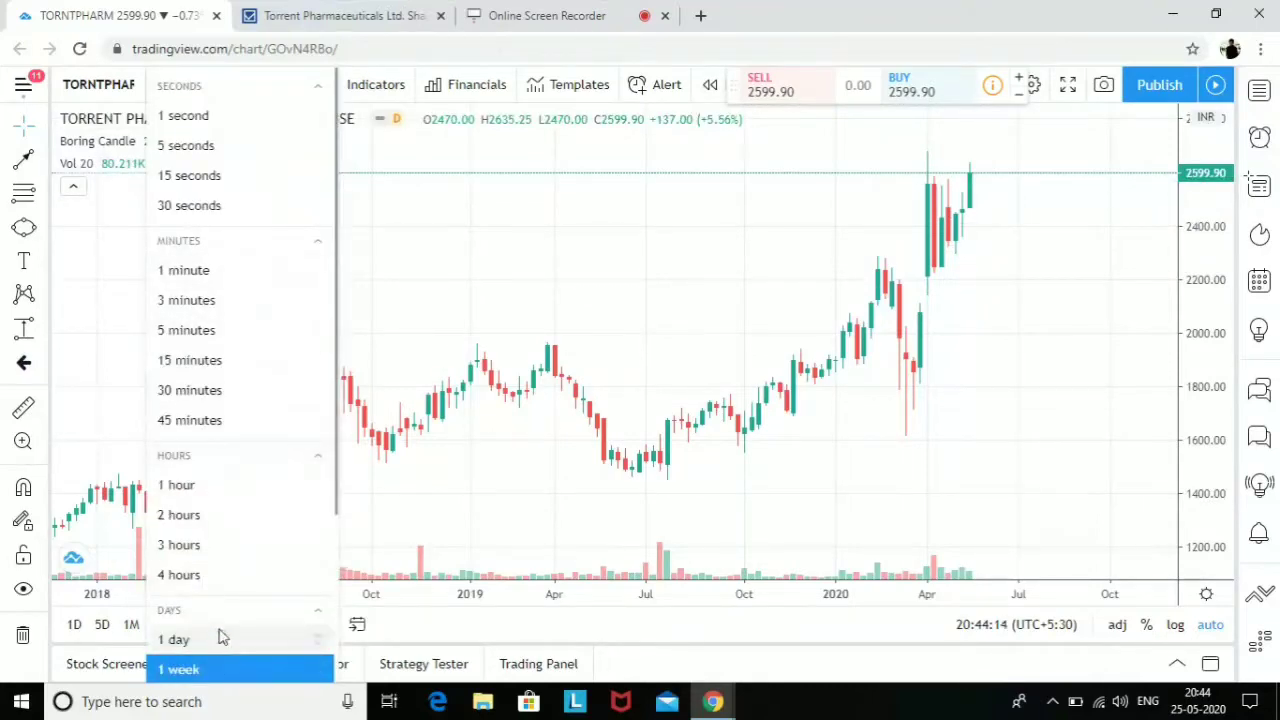
{"action": "left_click", "coordinate": [223, 639]}
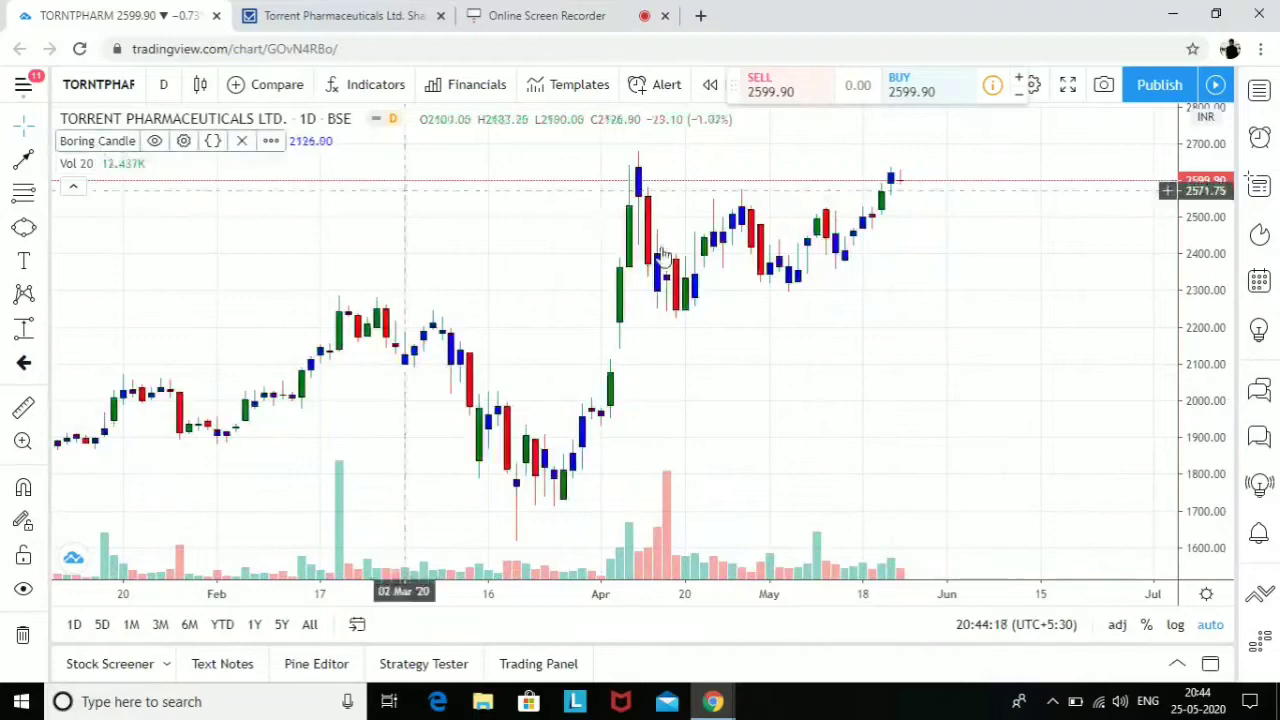
Draw a declining arrow above the volume bars from 16 Apr at about 1814 to 29 May at about 1541.
{"action": "scroll", "coordinate": [757, 277], "scroll_direction": "up", "scroll_amount": 2}
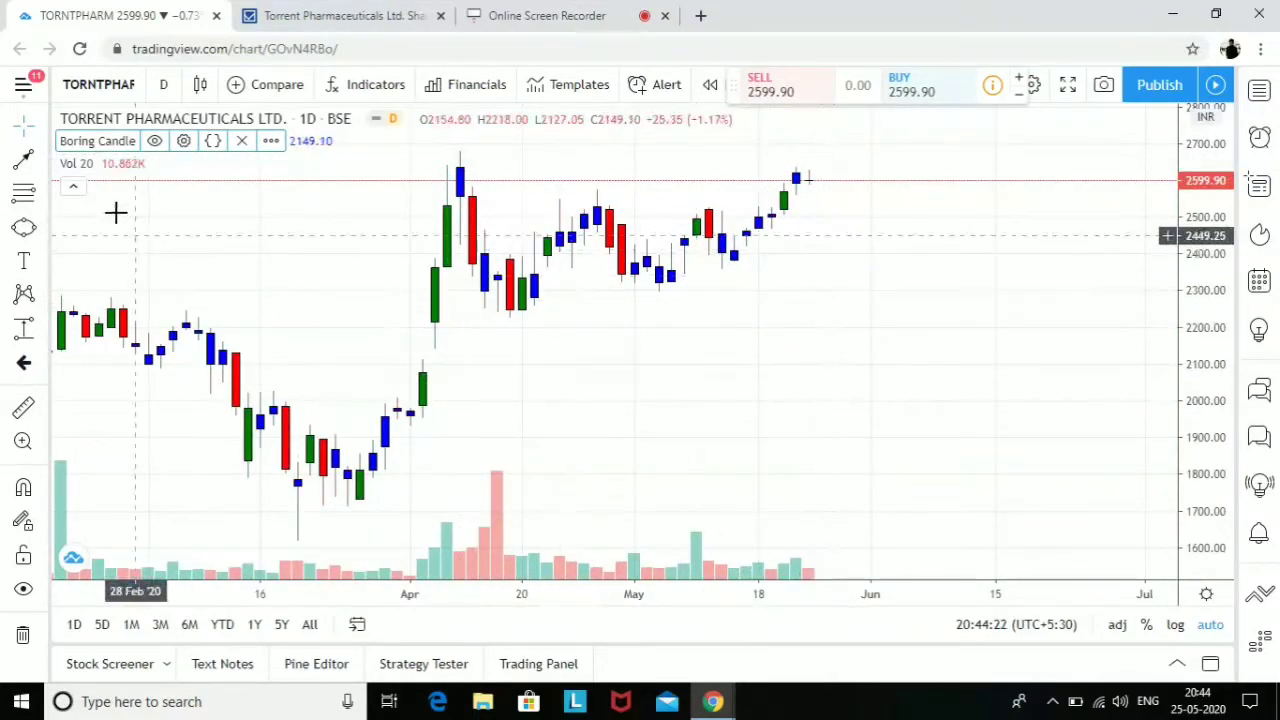
{"action": "left_click", "coordinate": [497, 469]}
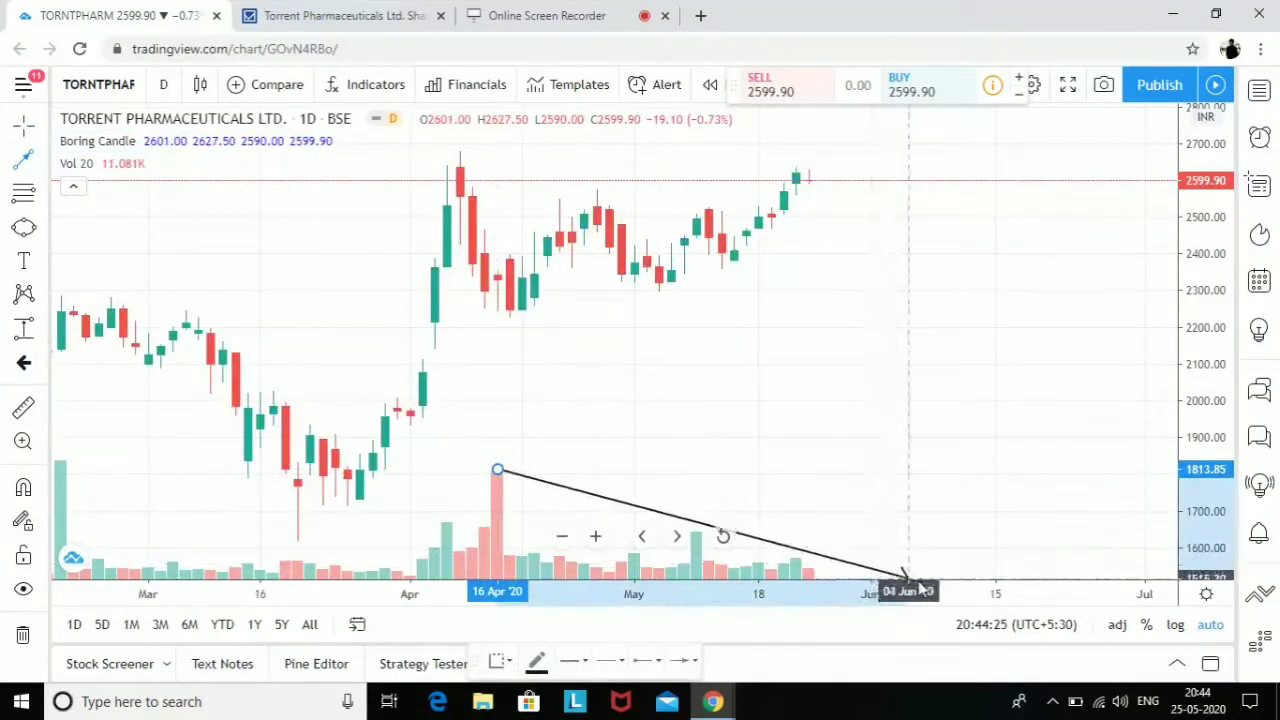
{"action": "left_click", "coordinate": [860, 568]}
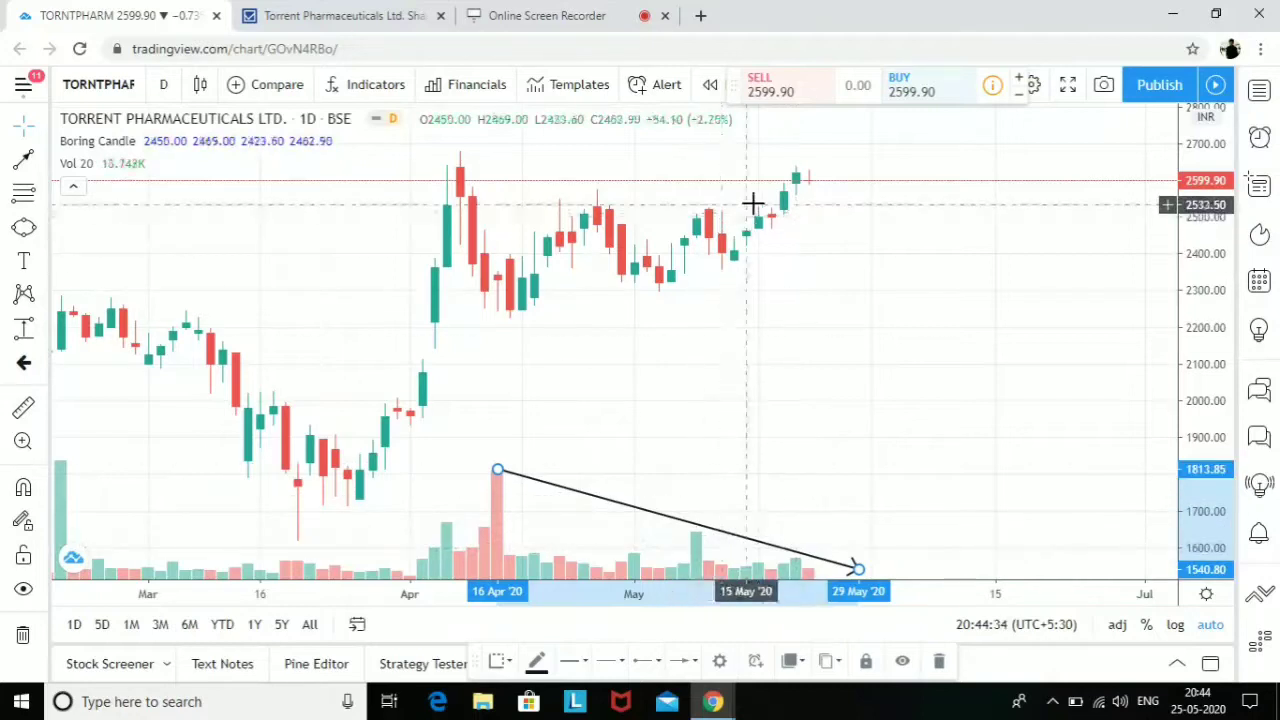
Draw a pullback arrow from 22 May at about 2628 to 29 May at 2485, and a rising arrow from 1 June at about 2493 to 5 June.
{"action": "left_click", "coordinate": [809, 174]}
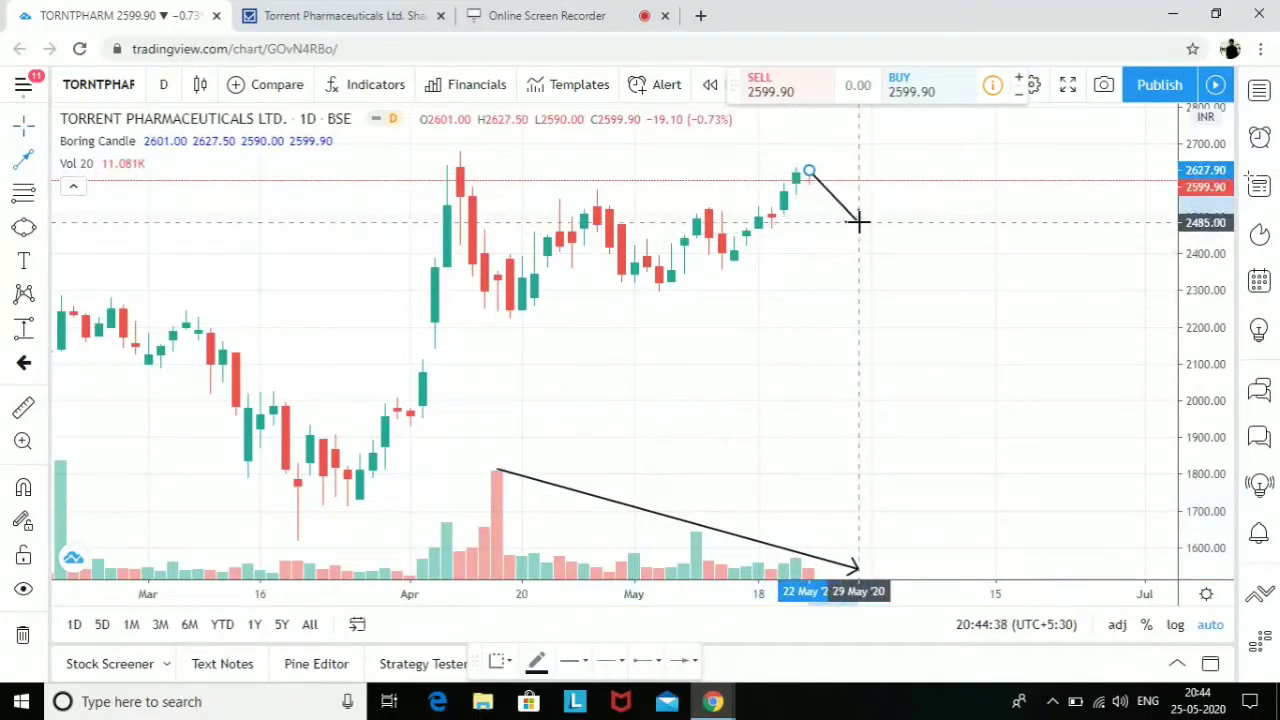
{"action": "left_click", "coordinate": [858, 220]}
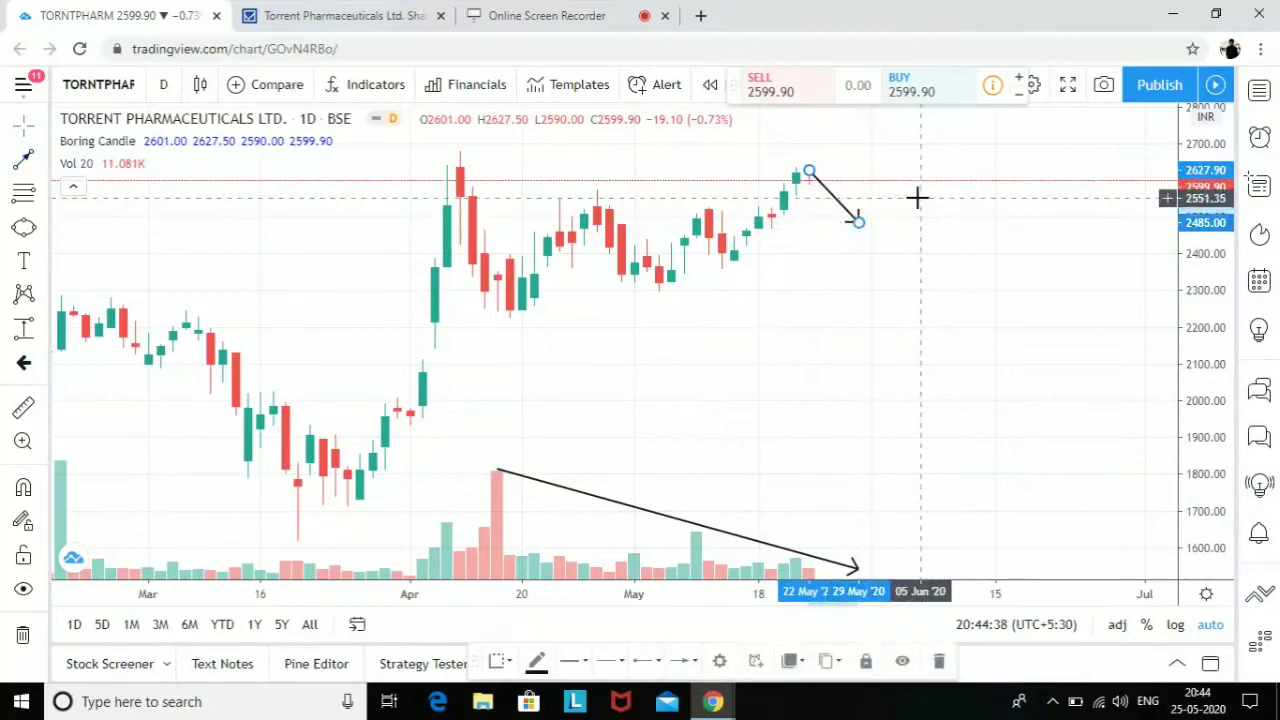
{"action": "left_click", "coordinate": [26, 164]}
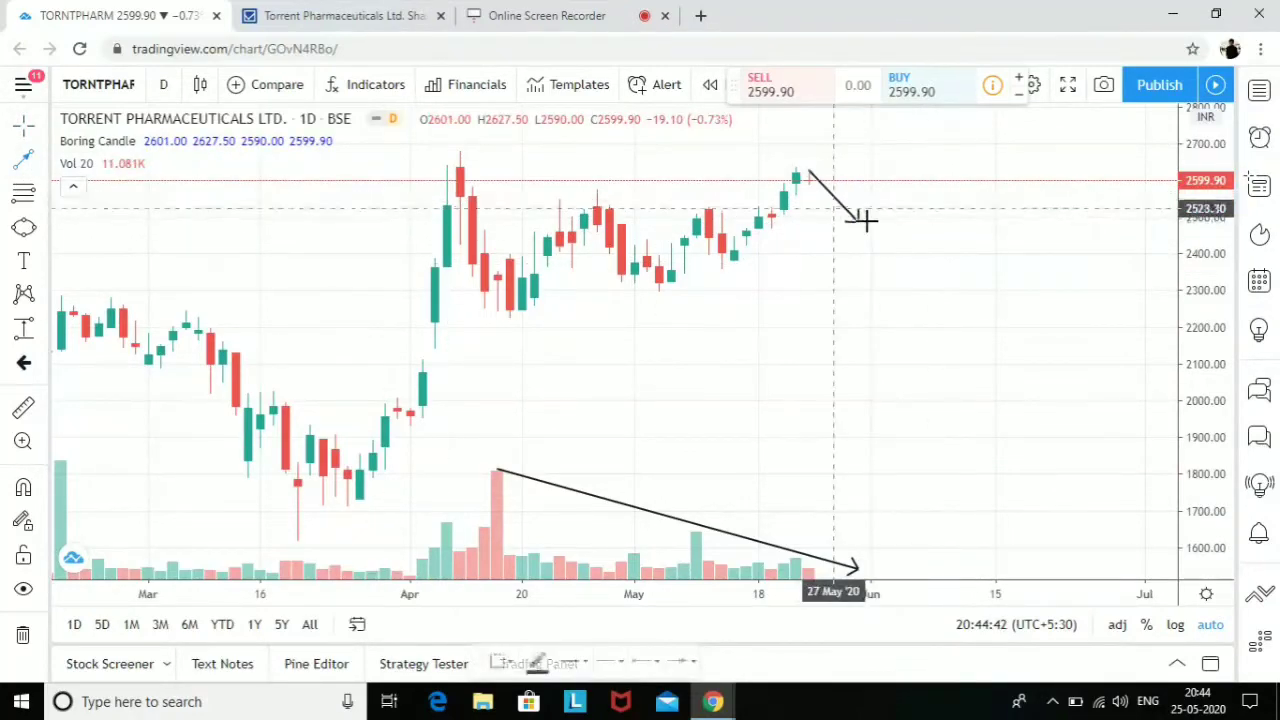
{"action": "left_click", "coordinate": [871, 219]}
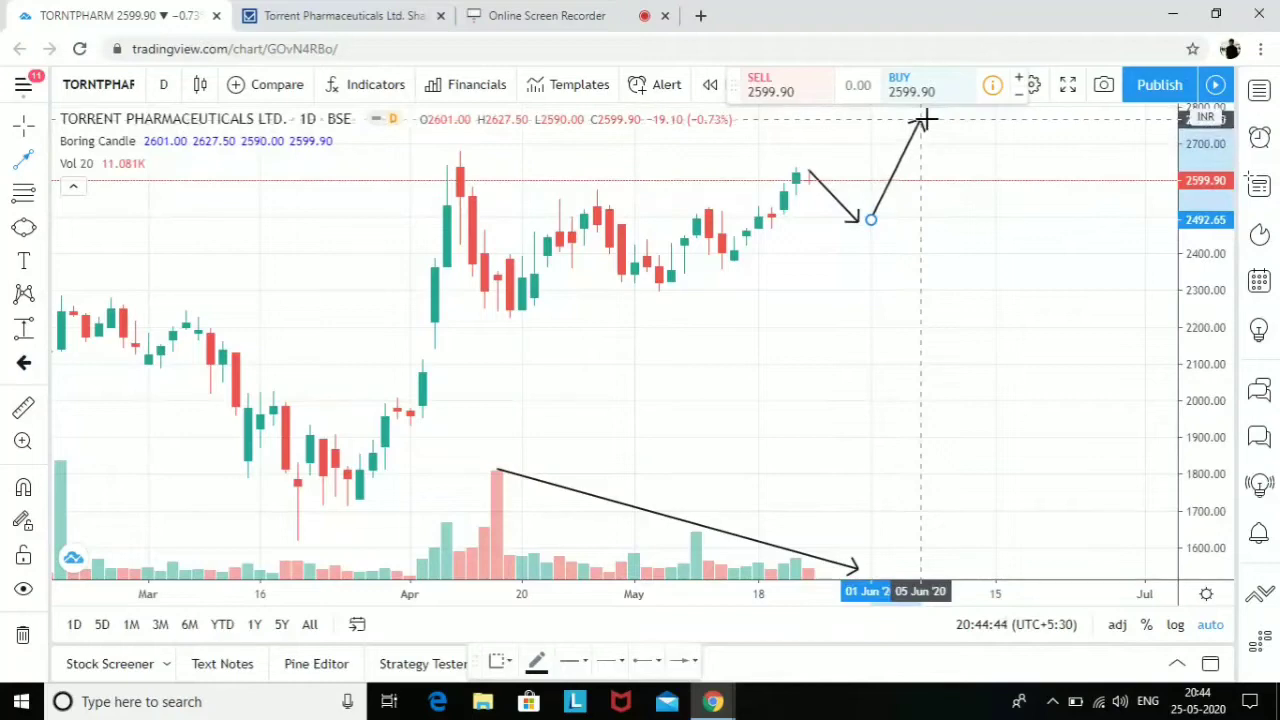
{"action": "left_click", "coordinate": [925, 120]}
Draw another rising arrow to the right of the existing ones, from 8 June 2020 at about 2472 to 18 June 2020.
{"action": "scroll", "coordinate": [936, 369], "scroll_direction": "down", "scroll_amount": 2}
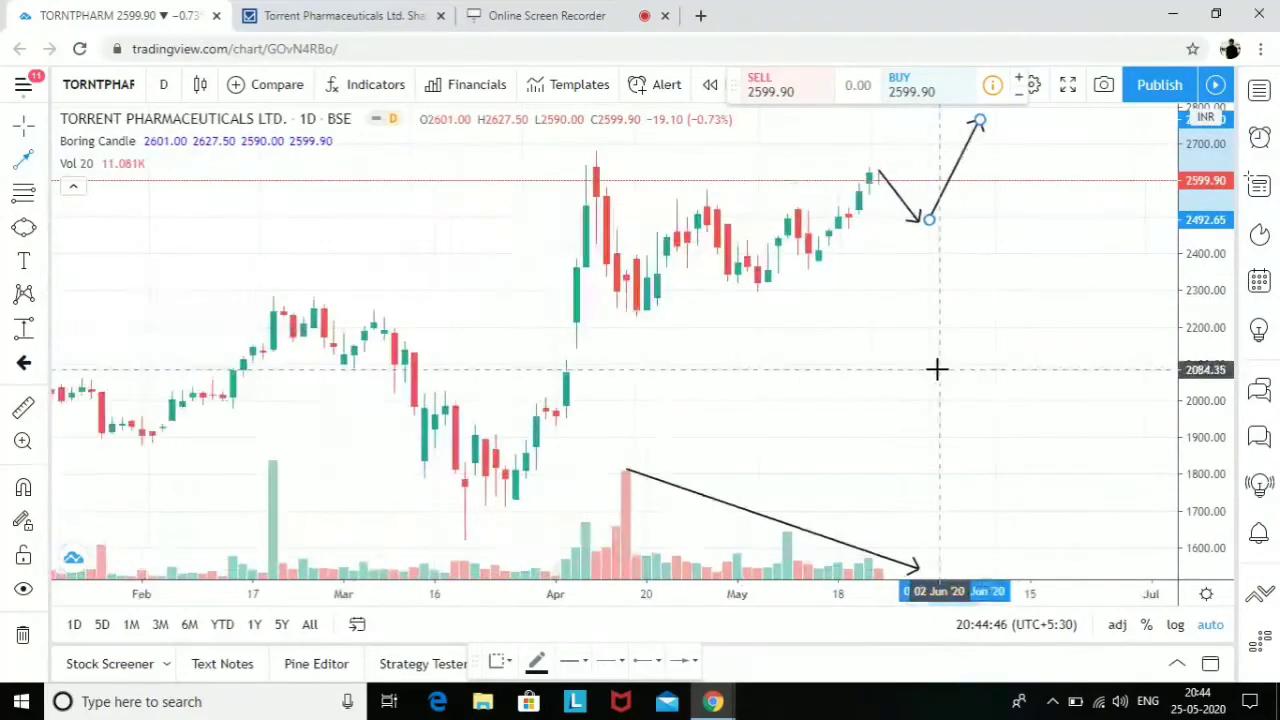
{"action": "left_click", "coordinate": [980, 228]}
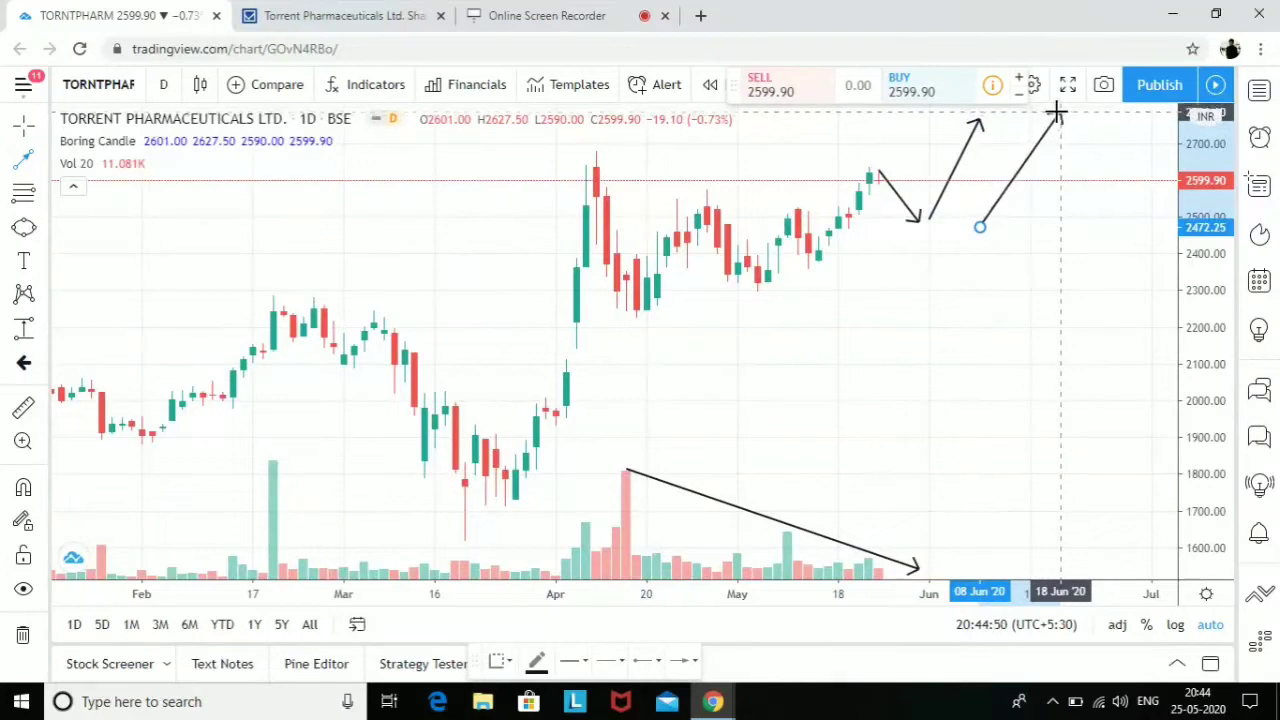
{"action": "left_click", "coordinate": [1058, 112]}
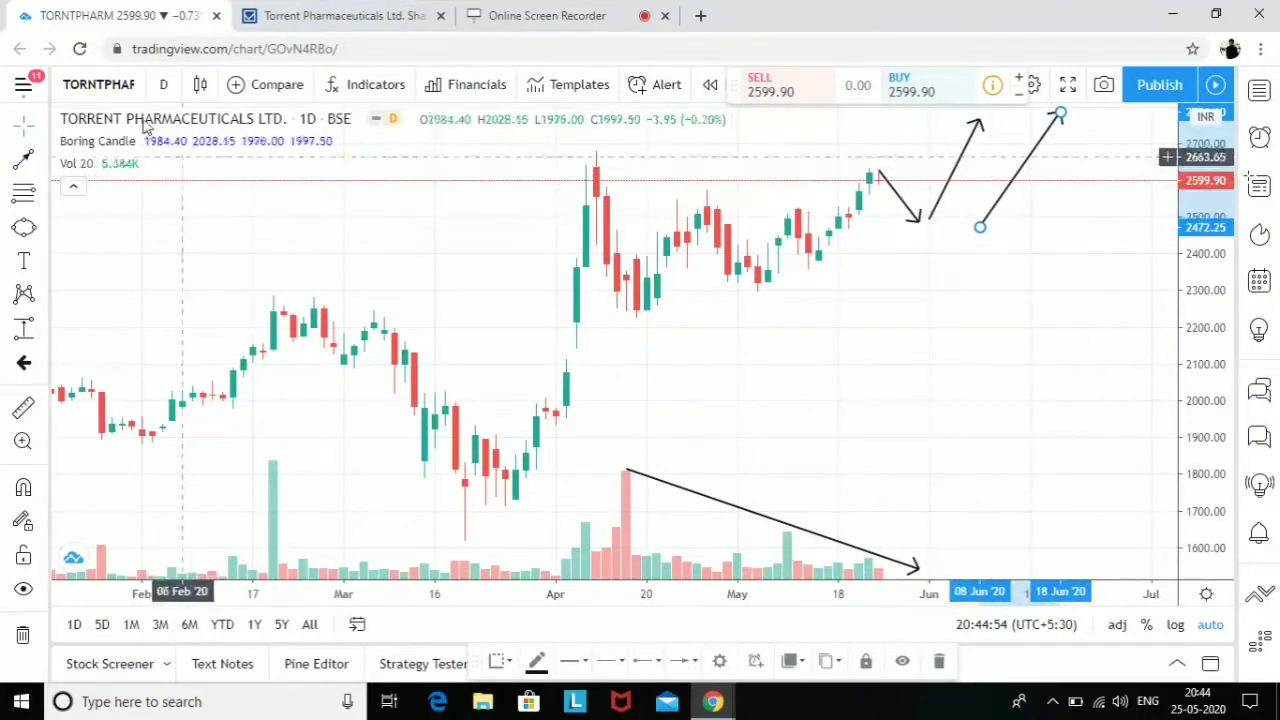
Change the chart symbol to the NSE-listed CIPLA stock.
{"action": "left_click", "coordinate": [107, 87]}
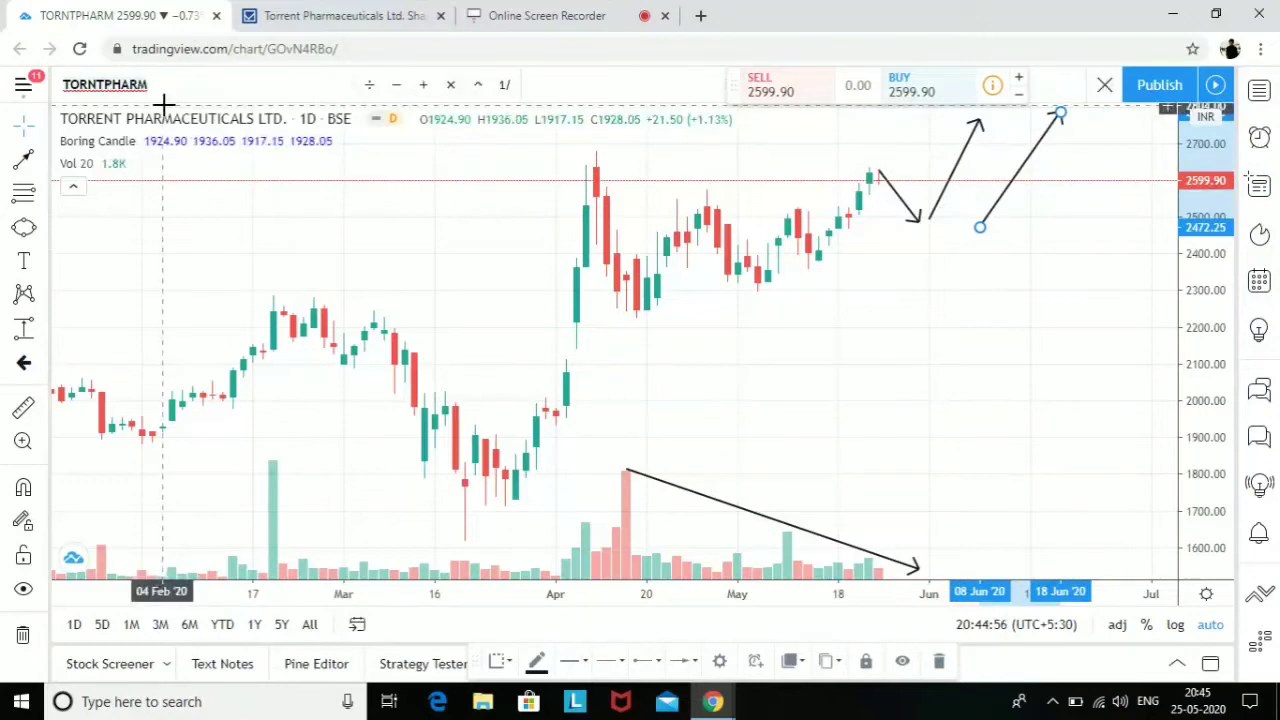
{"action": "type", "text": "CIP"}
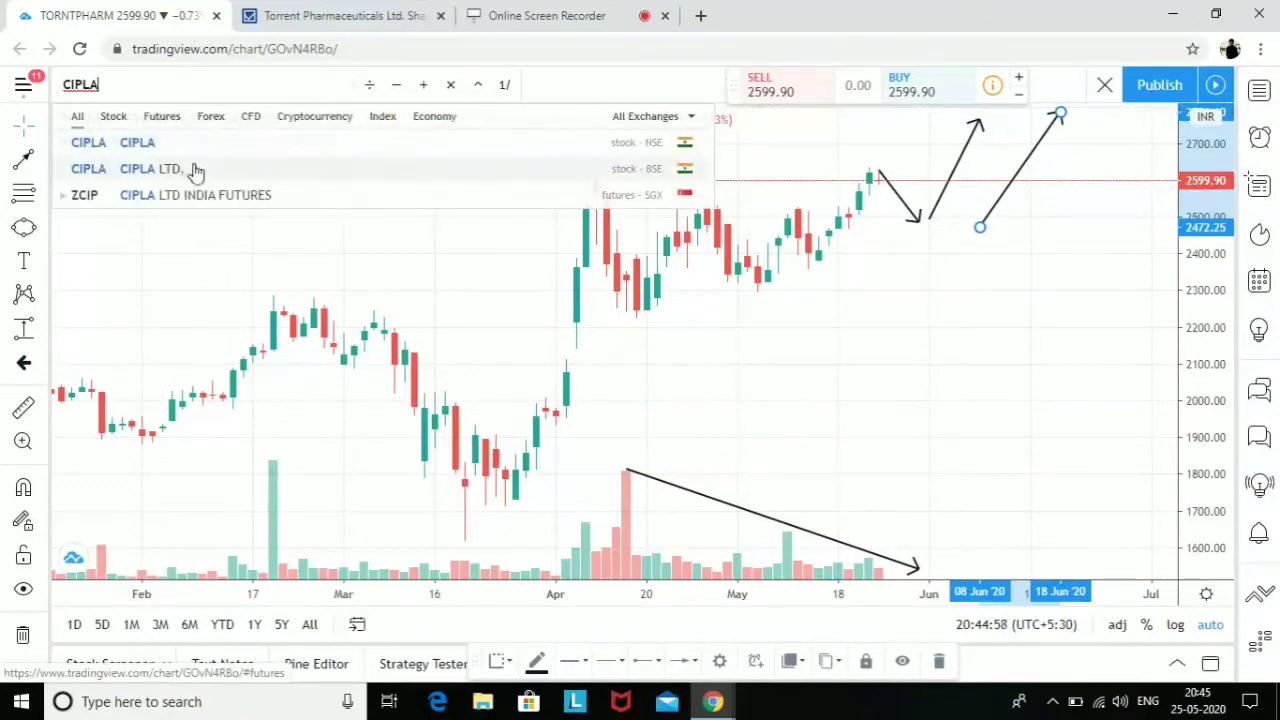
{"action": "type", "text": "LA"}
{"action": "left_click", "coordinate": [205, 148]}
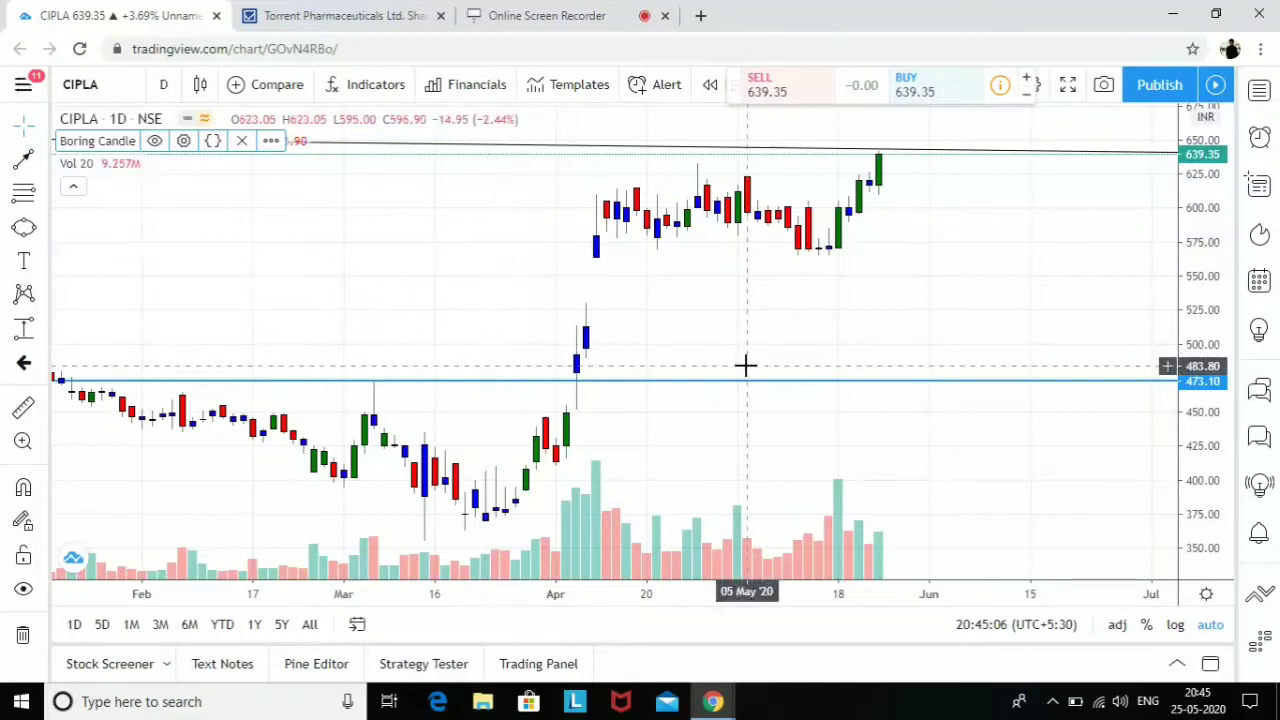
Set the CIPLA chart to a 1-month interval and select the Boring Candle indicator to examine the long-term declining trend line.
{"action": "left_click", "coordinate": [163, 84]}
{"action": "scroll", "coordinate": [214, 537], "scroll_direction": "down", "scroll_amount": 3}
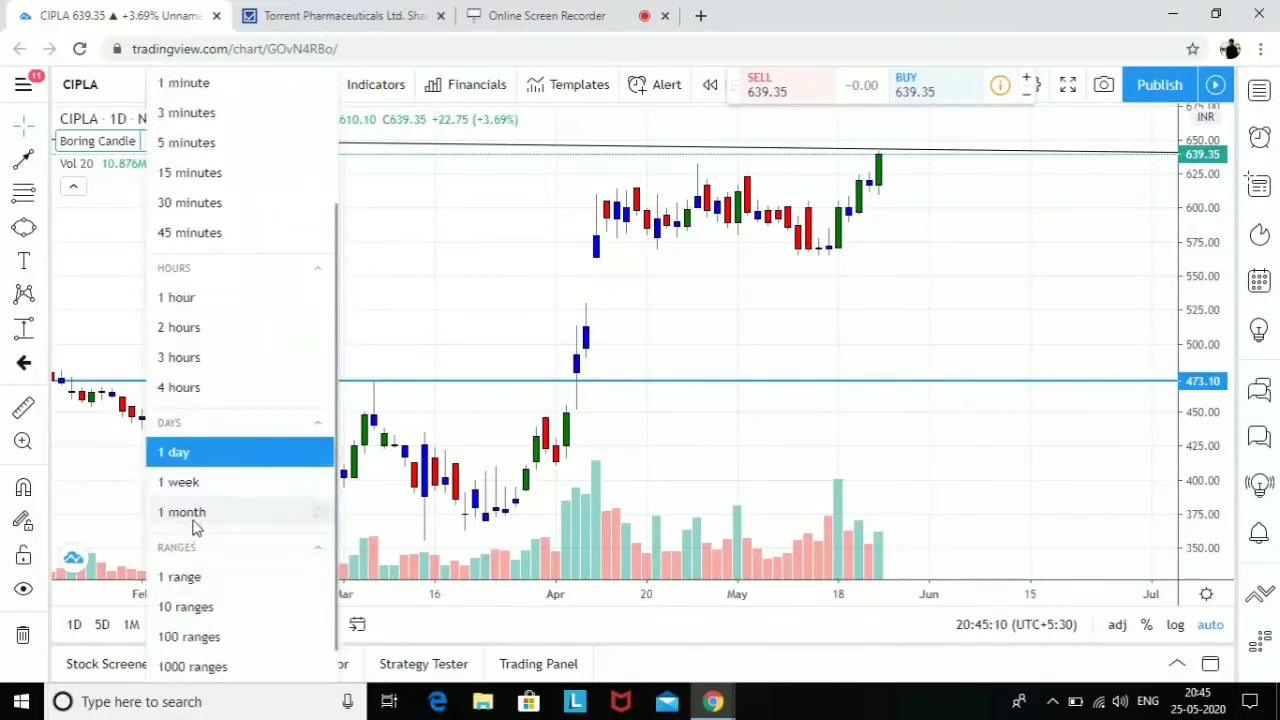
{"action": "left_click", "coordinate": [192, 514]}
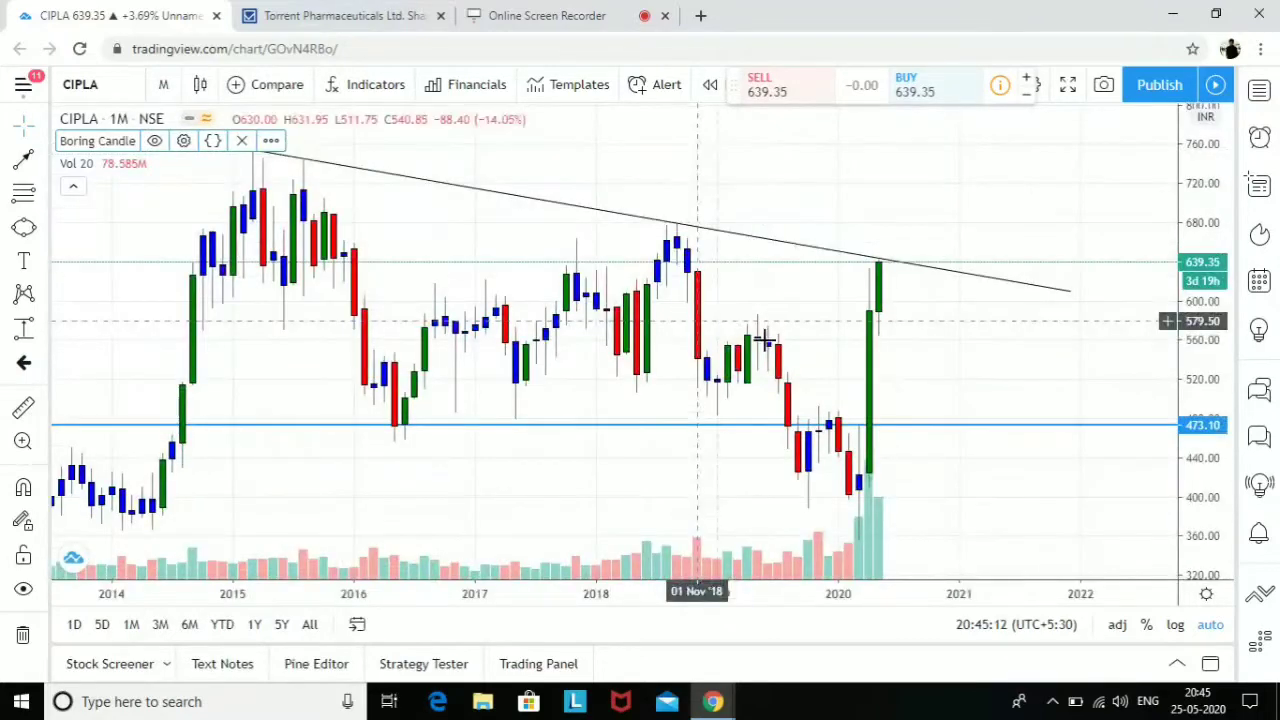
{"action": "left_click_drag", "start_coordinate": [394, 463], "coordinate": [447, 458]}
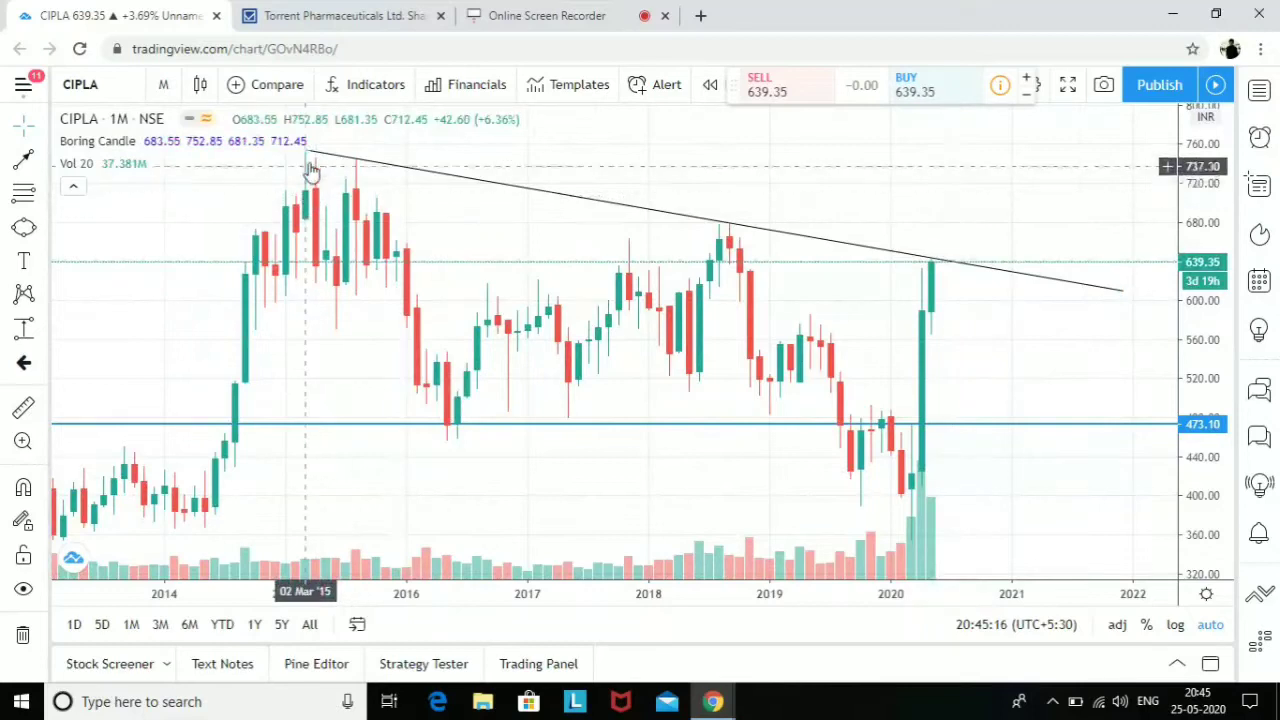
{"action": "left_click", "coordinate": [120, 150]}
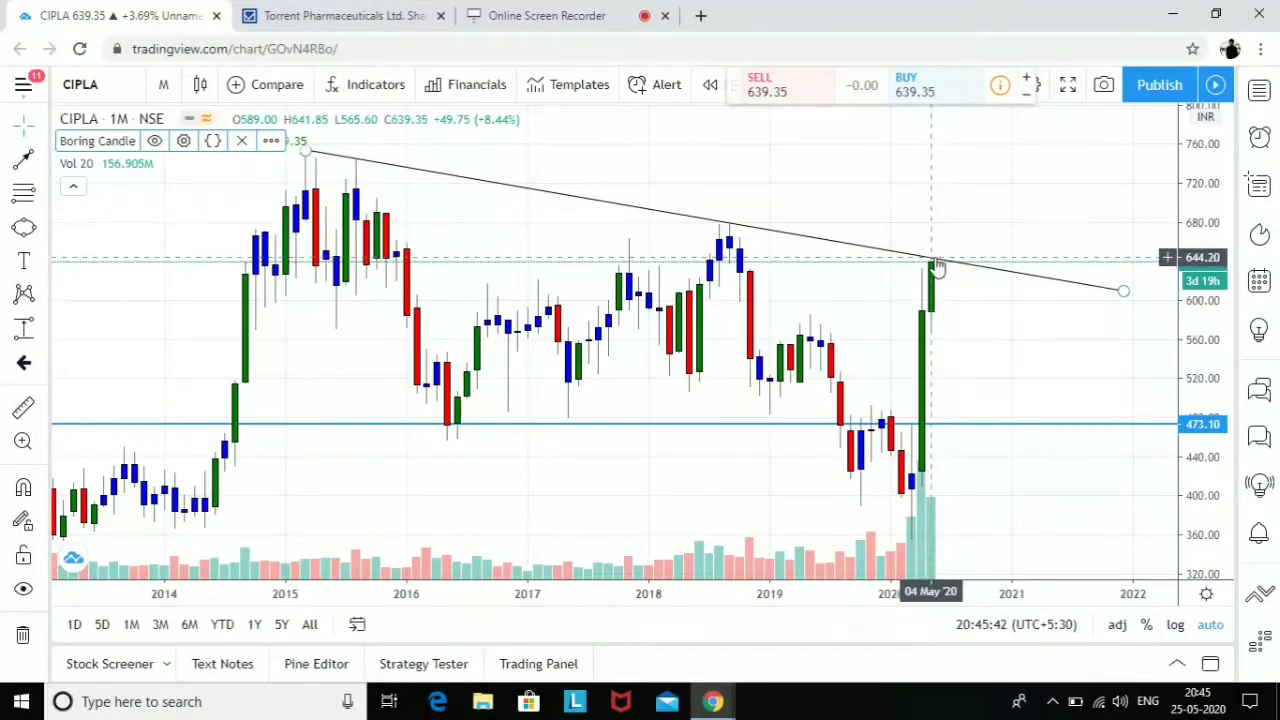
Choose the Horizontal Ray tool and view CIPLA at a 1-week interval, checking price against the declining trend line and the 473.10 level.
{"action": "left_click", "coordinate": [42, 160]}
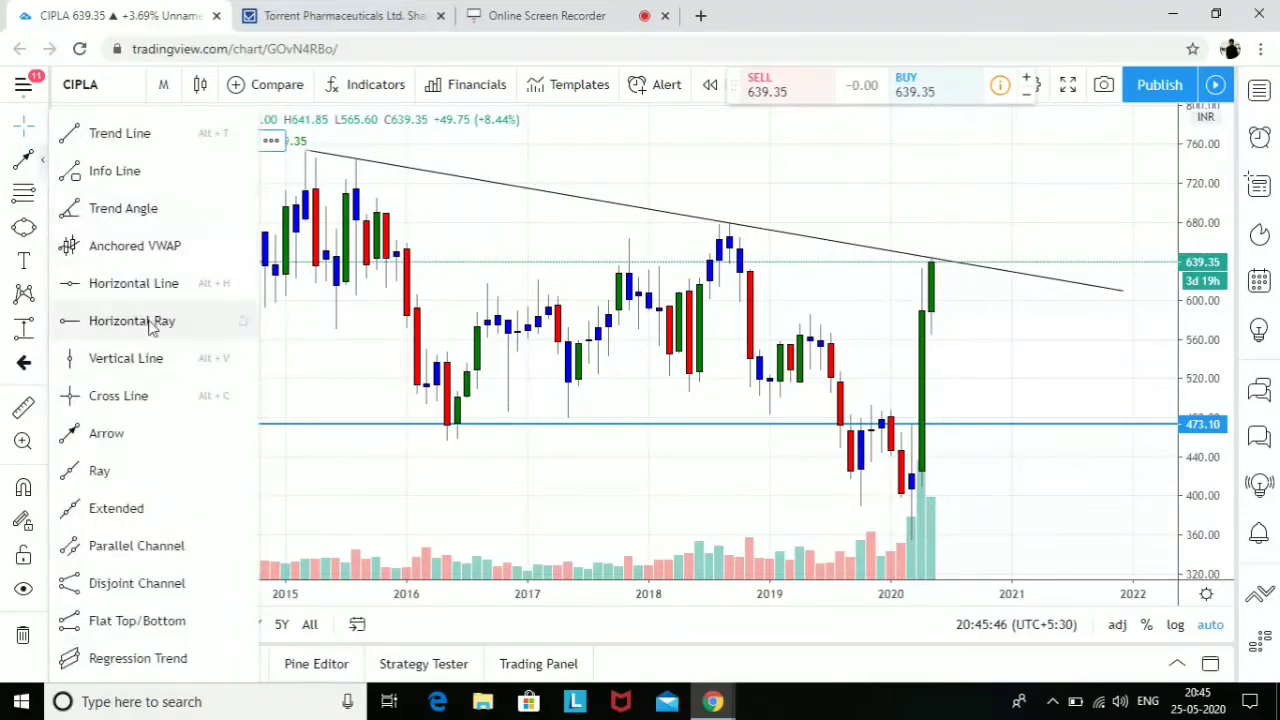
{"action": "left_click", "coordinate": [150, 322]}
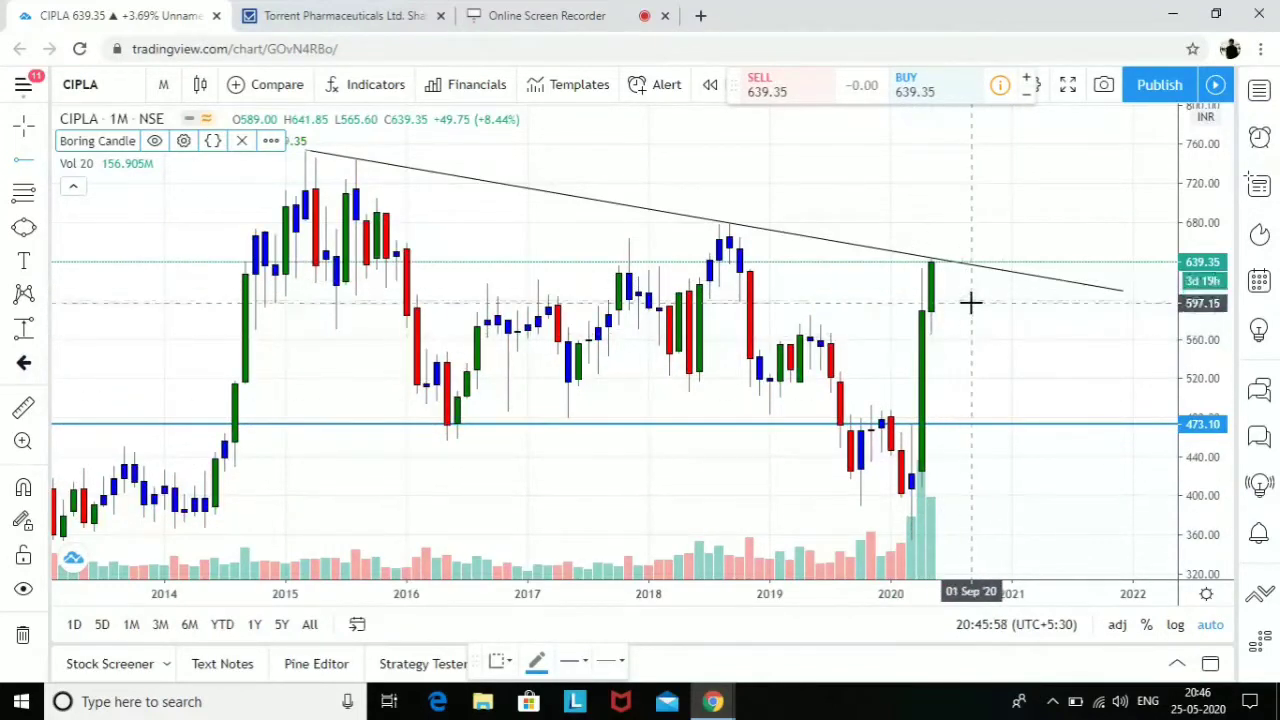
{"action": "left_click", "coordinate": [163, 84]}
{"action": "left_click", "coordinate": [613, 507]}
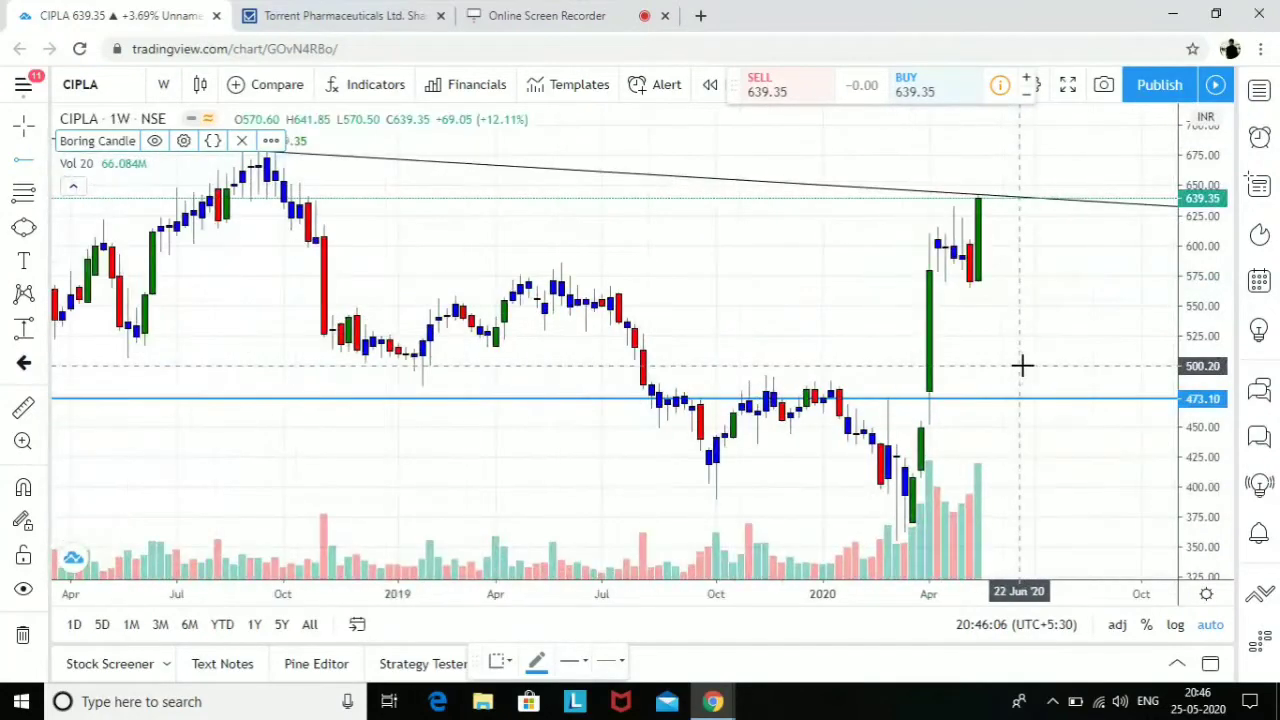
{"action": "scroll", "coordinate": [1021, 365], "scroll_direction": "down", "scroll_amount": 2}
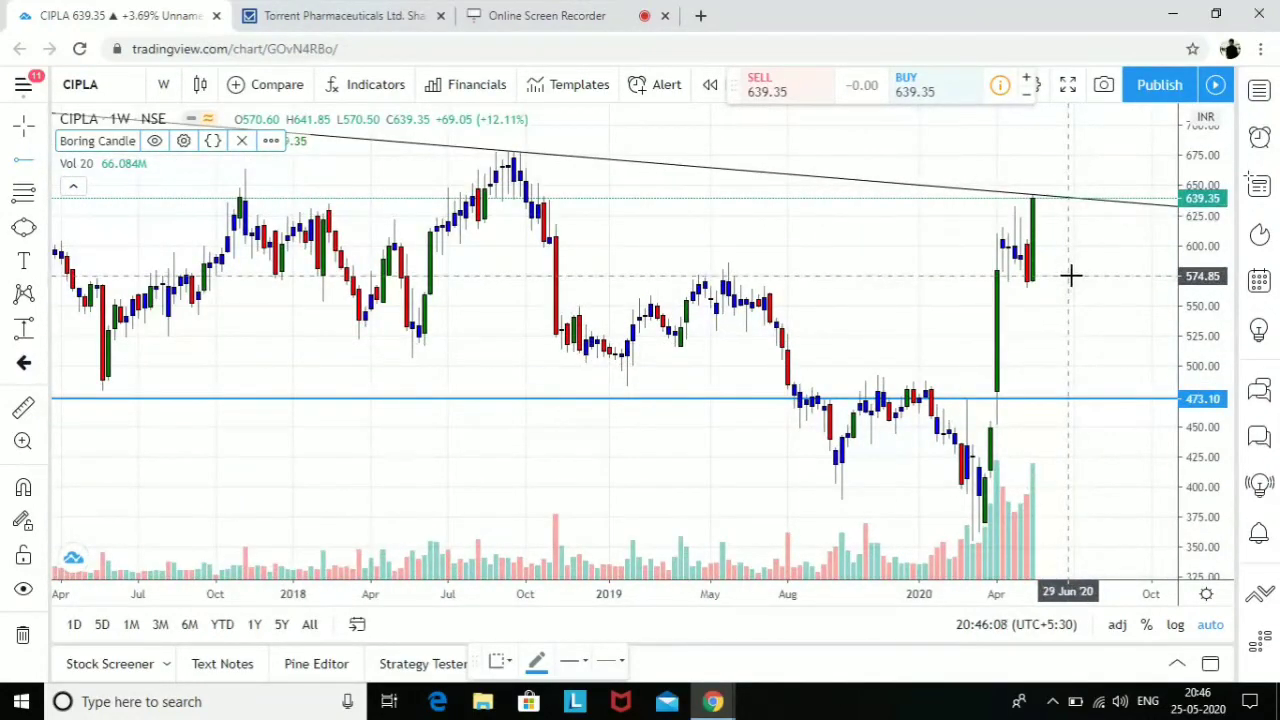
{"action": "left_click", "coordinate": [1030, 399]}
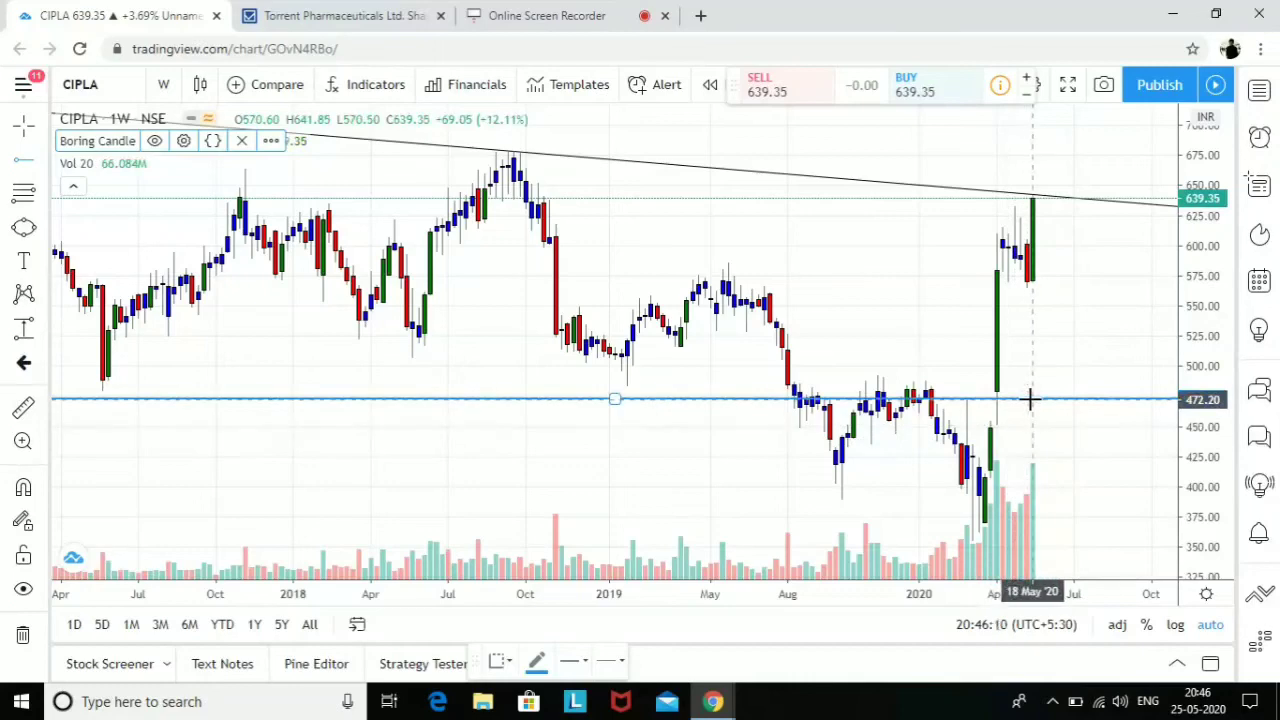
{"action": "scroll", "coordinate": [980, 220], "scroll_direction": "up", "scroll_amount": 2}
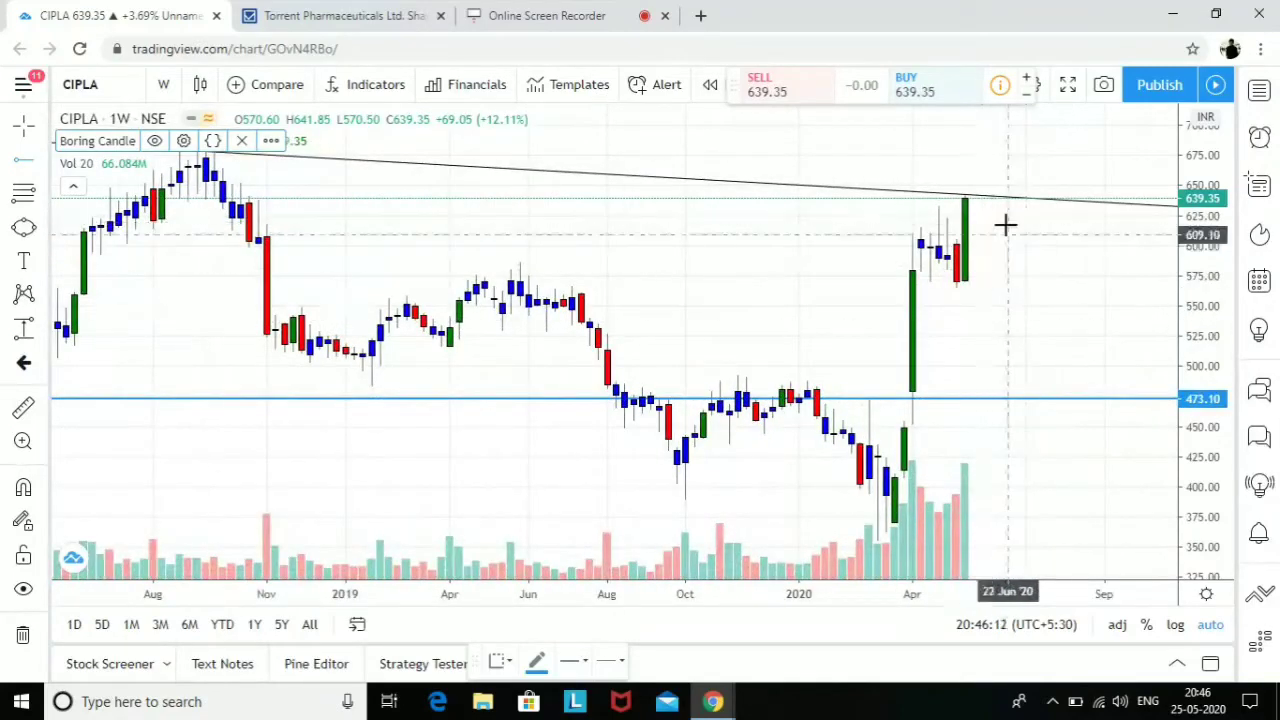
Set the CIPLA chart to a 1-day interval and examine the April and May candles and volume beneath the trend line.
{"action": "left_click", "coordinate": [164, 84]}
{"action": "left_click", "coordinate": [205, 642]}
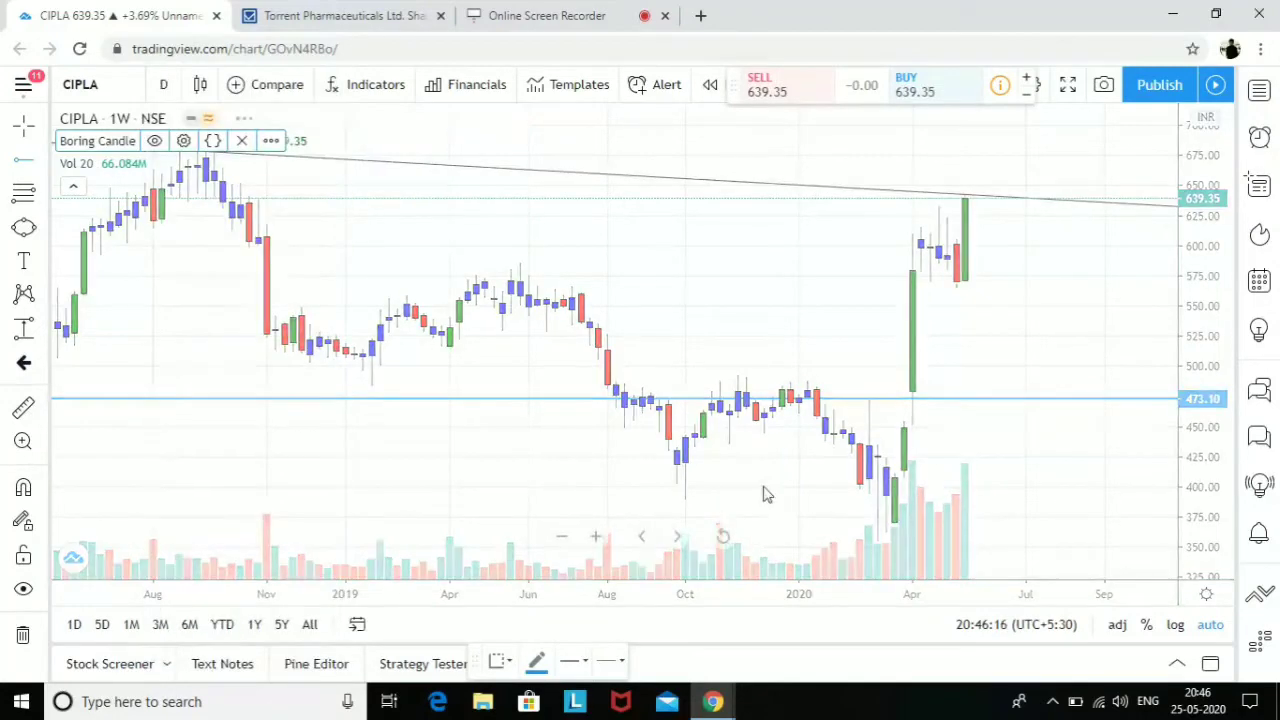
{"action": "scroll", "coordinate": [1025, 336], "scroll_direction": "up", "scroll_amount": 3}
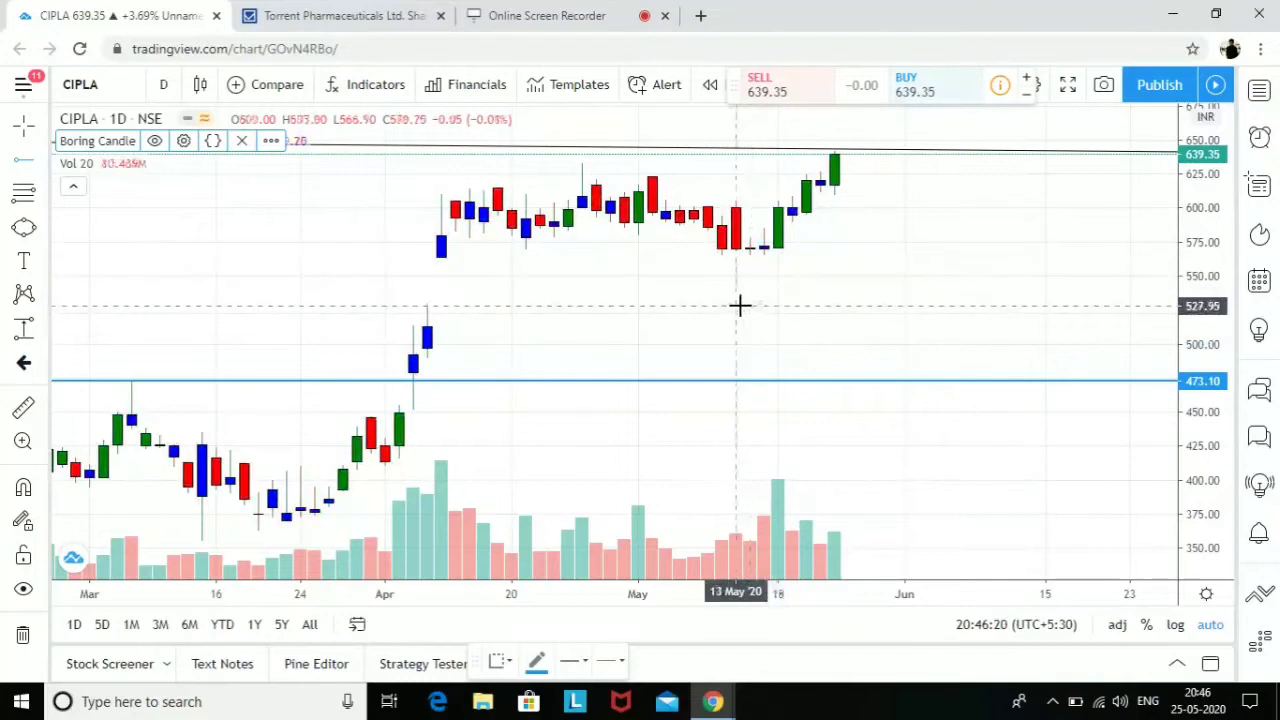
{"action": "scroll", "coordinate": [780, 285], "scroll_direction": "up", "scroll_amount": 1}
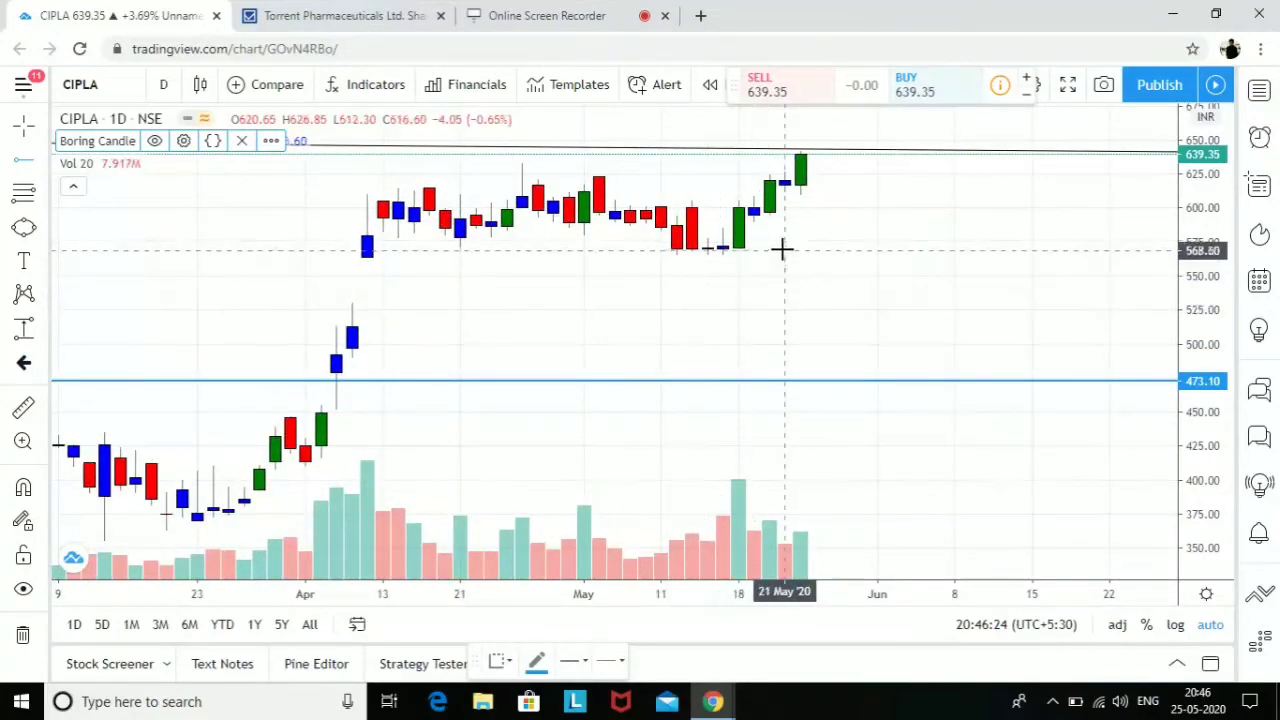
{"action": "scroll", "coordinate": [926, 310], "scroll_direction": "down", "scroll_amount": 2}
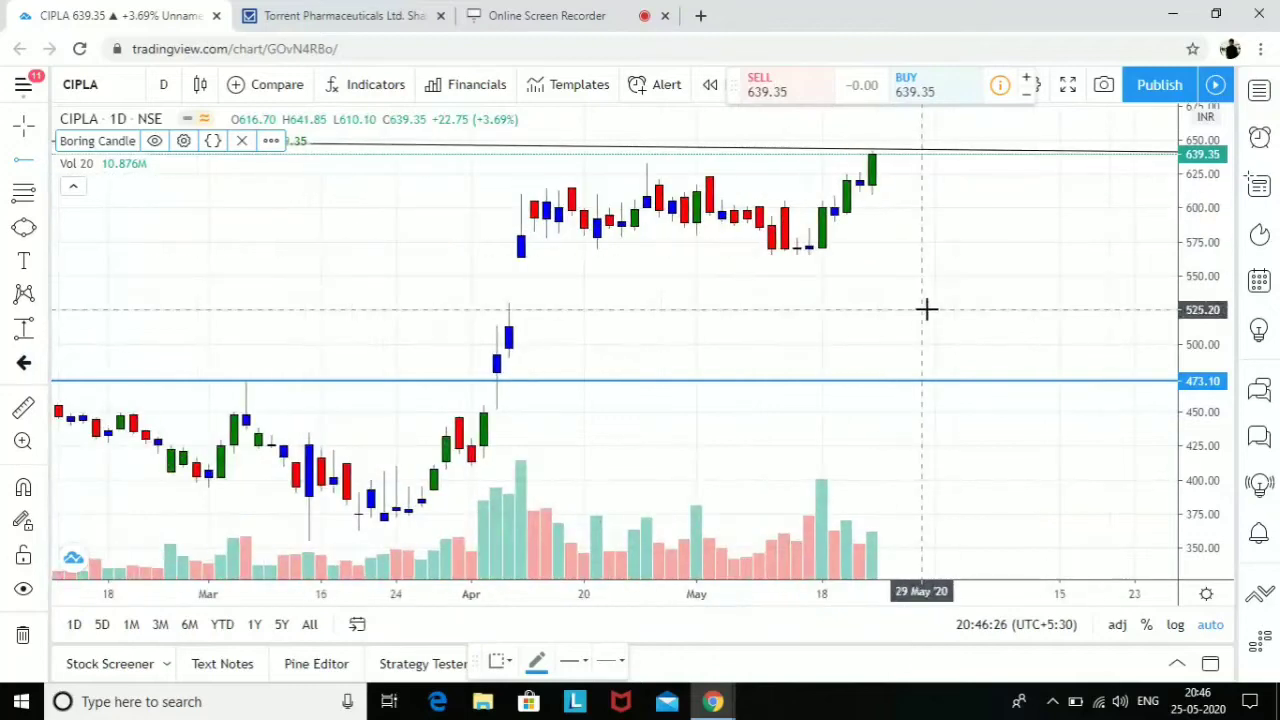
{"action": "scroll", "coordinate": [926, 310], "scroll_direction": "down", "scroll_amount": 2}
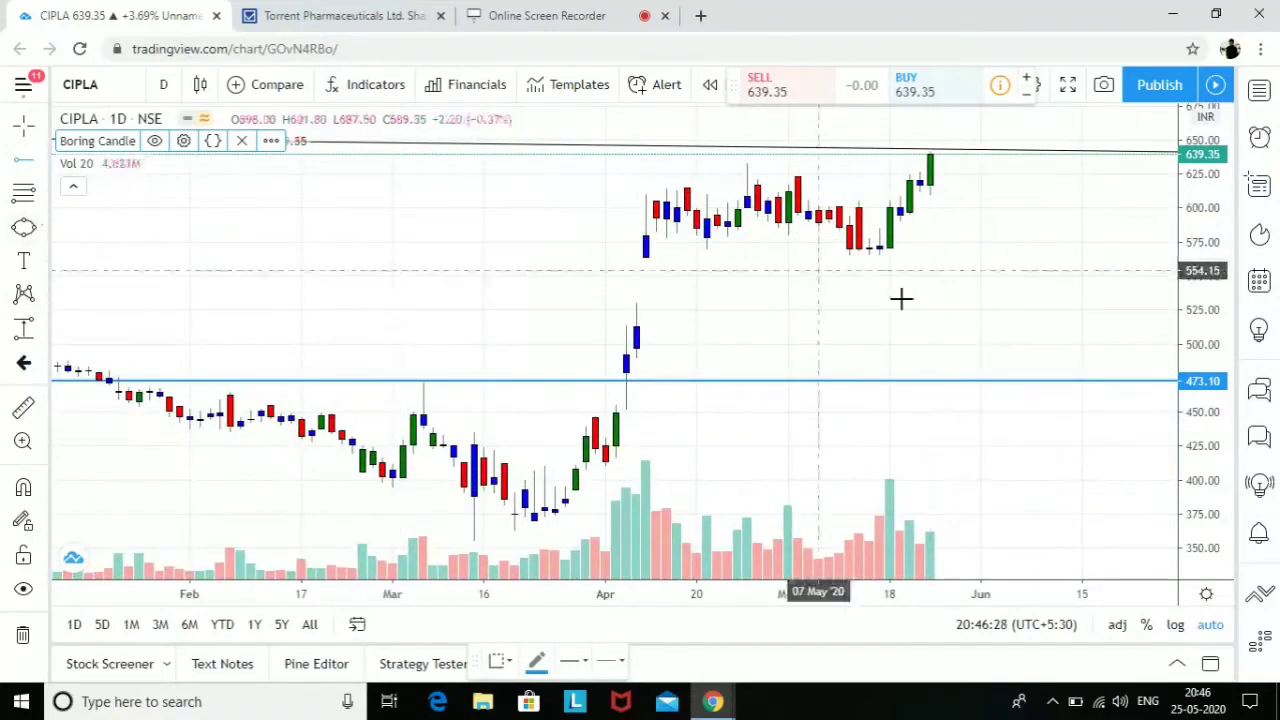
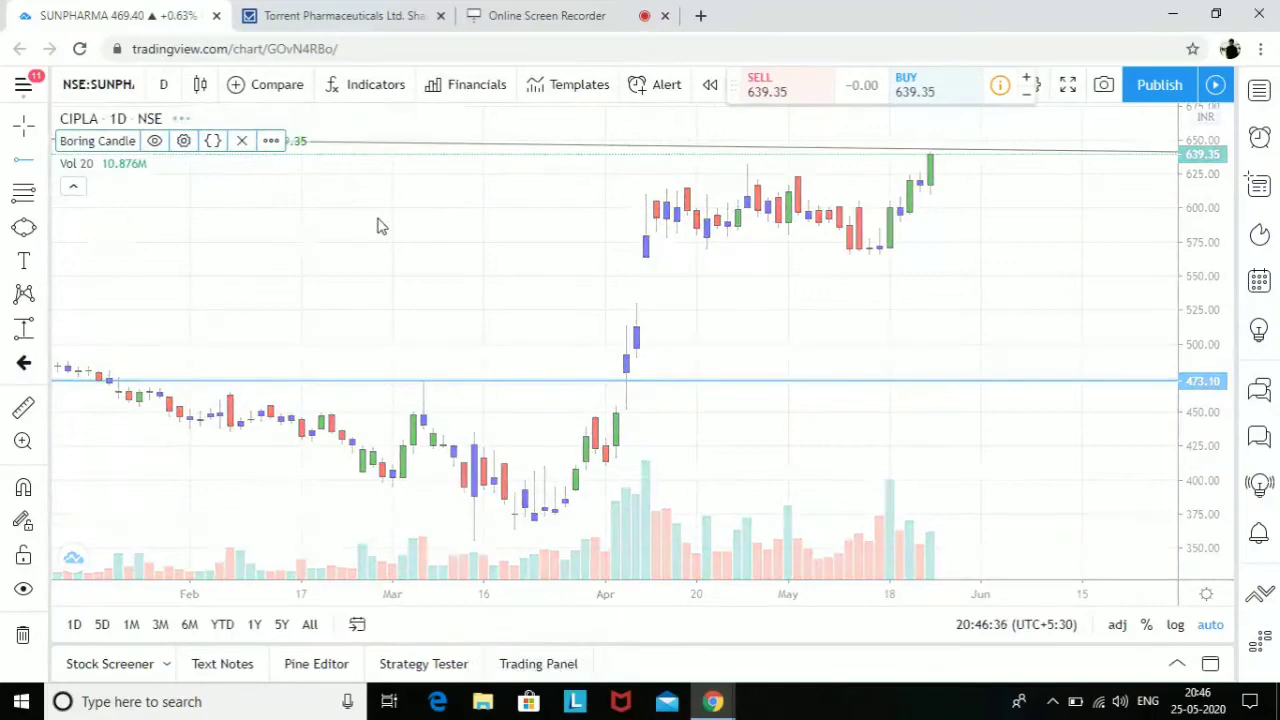
Set the Sun Pharmaceutical chart to a 1-month interval and select the Boring Candle indicator to examine the long-term price levels.
{"action": "left_click", "coordinate": [170, 88]}
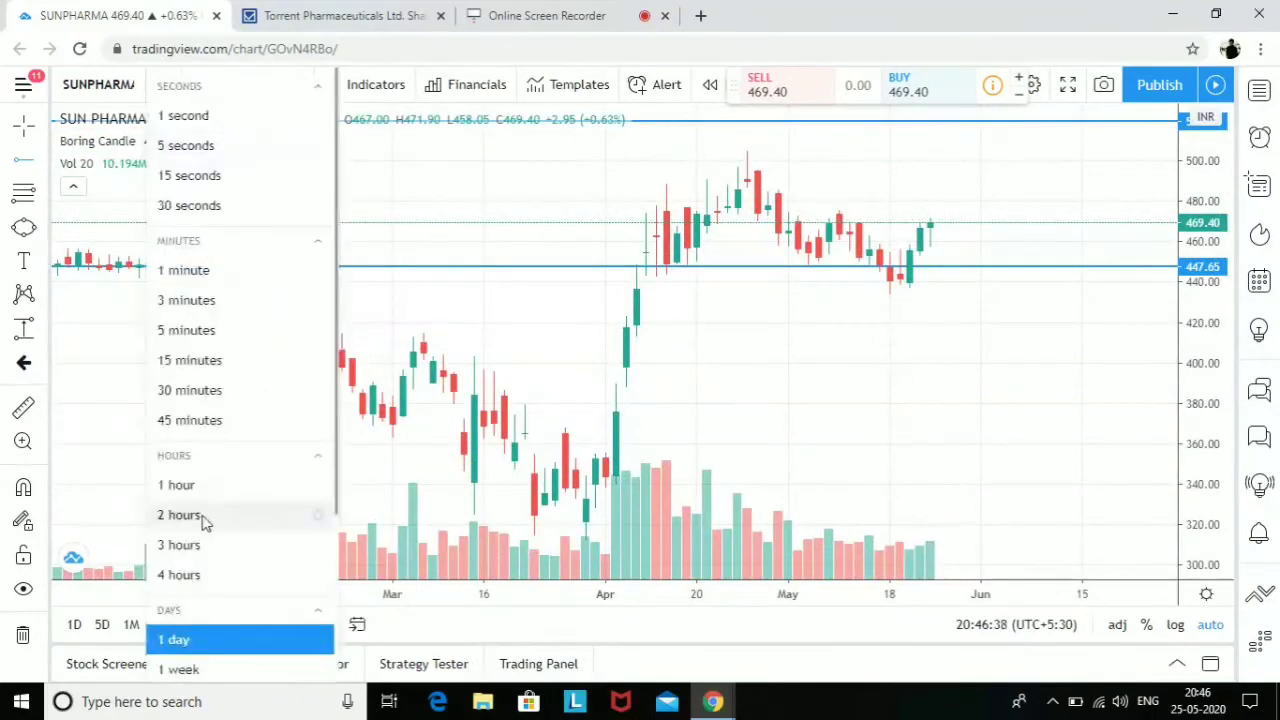
{"action": "scroll", "coordinate": [210, 540], "scroll_direction": "down", "scroll_amount": 3}
{"action": "left_click", "coordinate": [212, 519]}
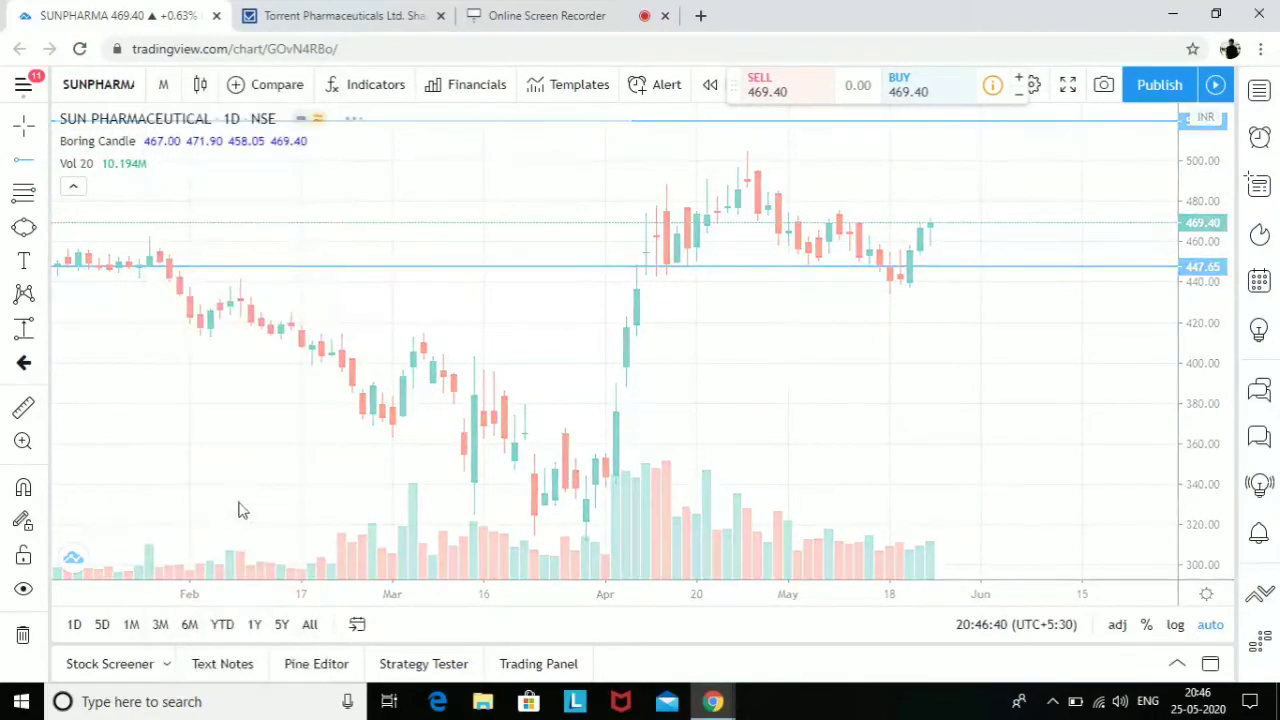
{"action": "scroll", "coordinate": [584, 402], "scroll_direction": "down", "scroll_amount": 3}
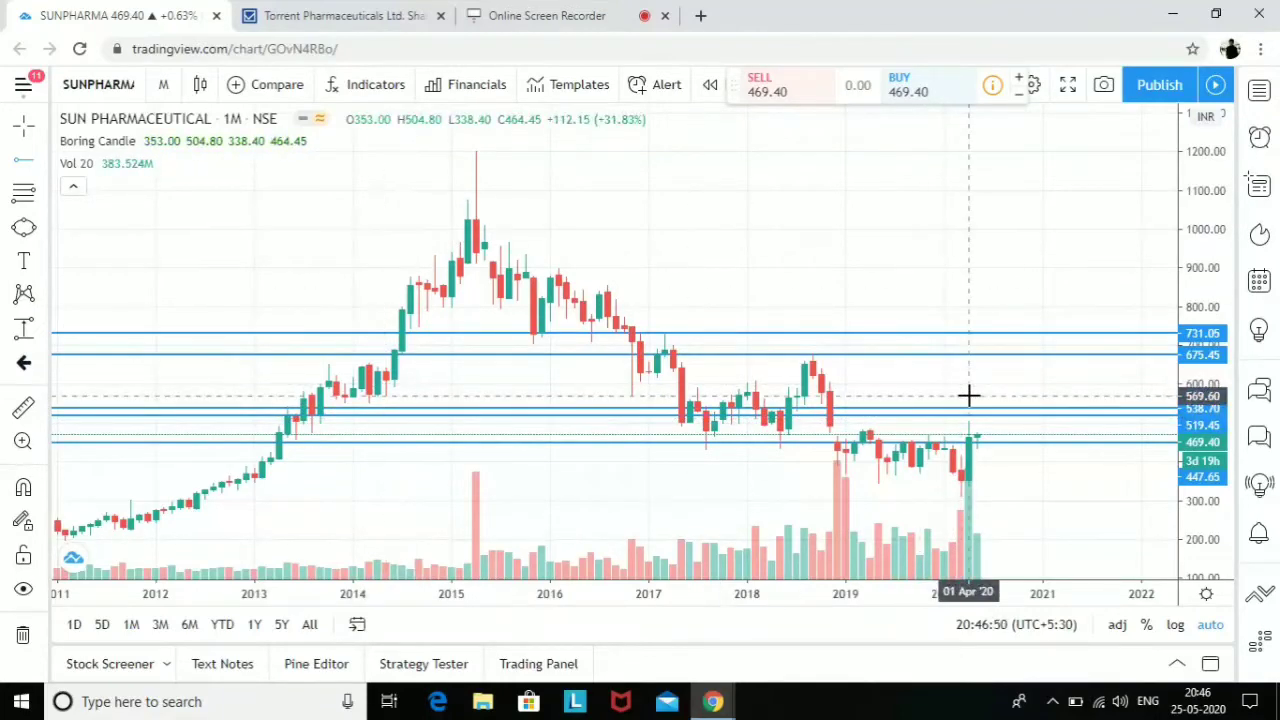
{"action": "scroll", "coordinate": [968, 395], "scroll_direction": "up", "scroll_amount": 2}
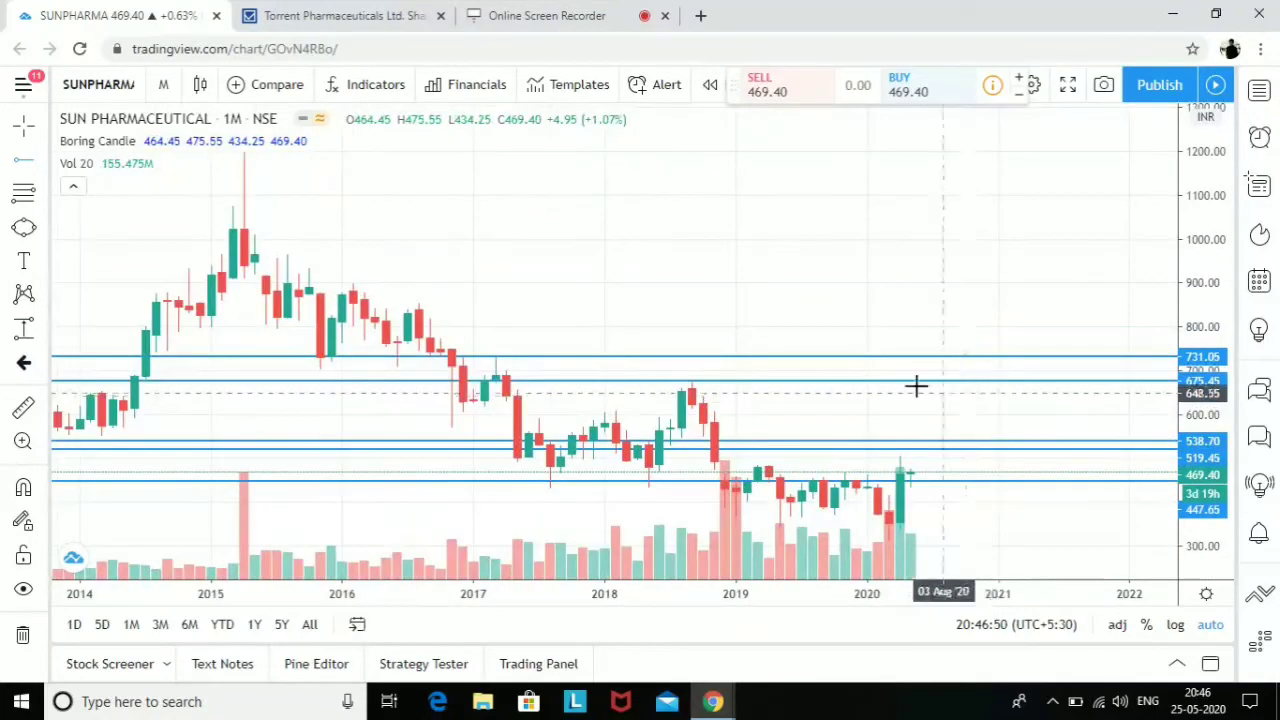
{"action": "left_click", "coordinate": [96, 145]}
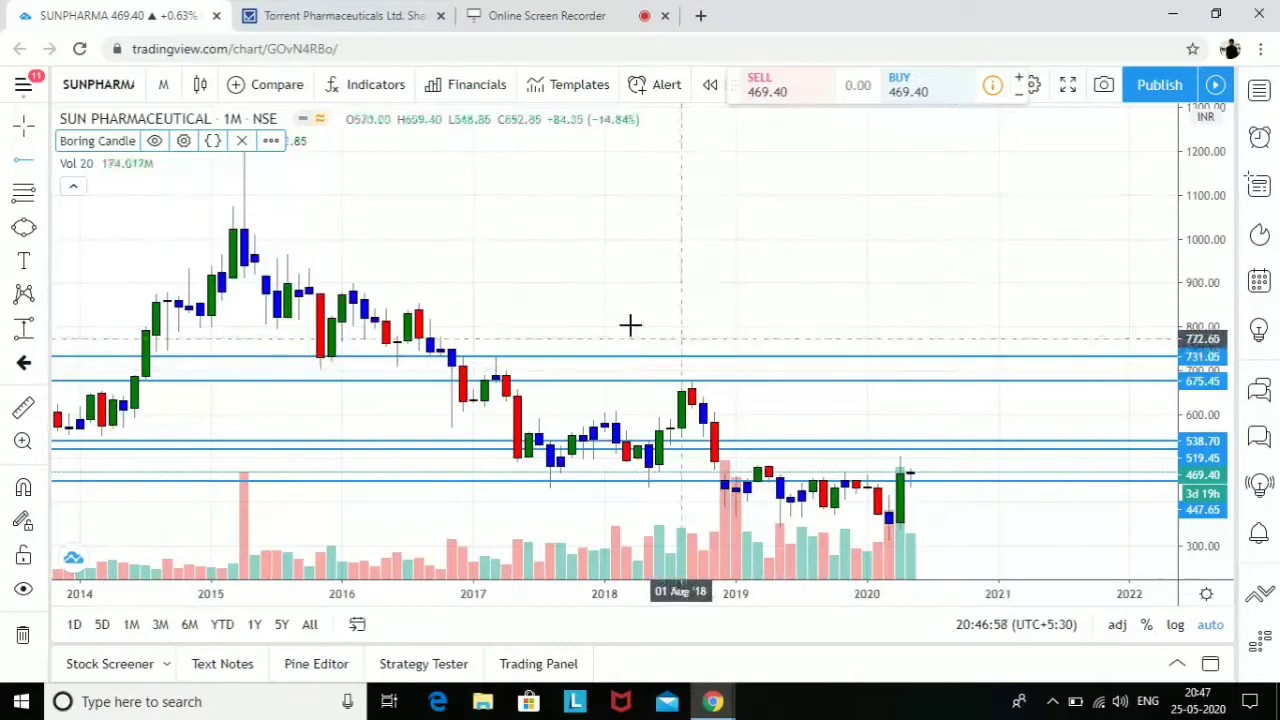
Check Sun Pharmaceutical at a 1-week interval, return it to 1 month, and examine the candles from 2016 onward.
{"action": "left_click", "coordinate": [165, 85]}
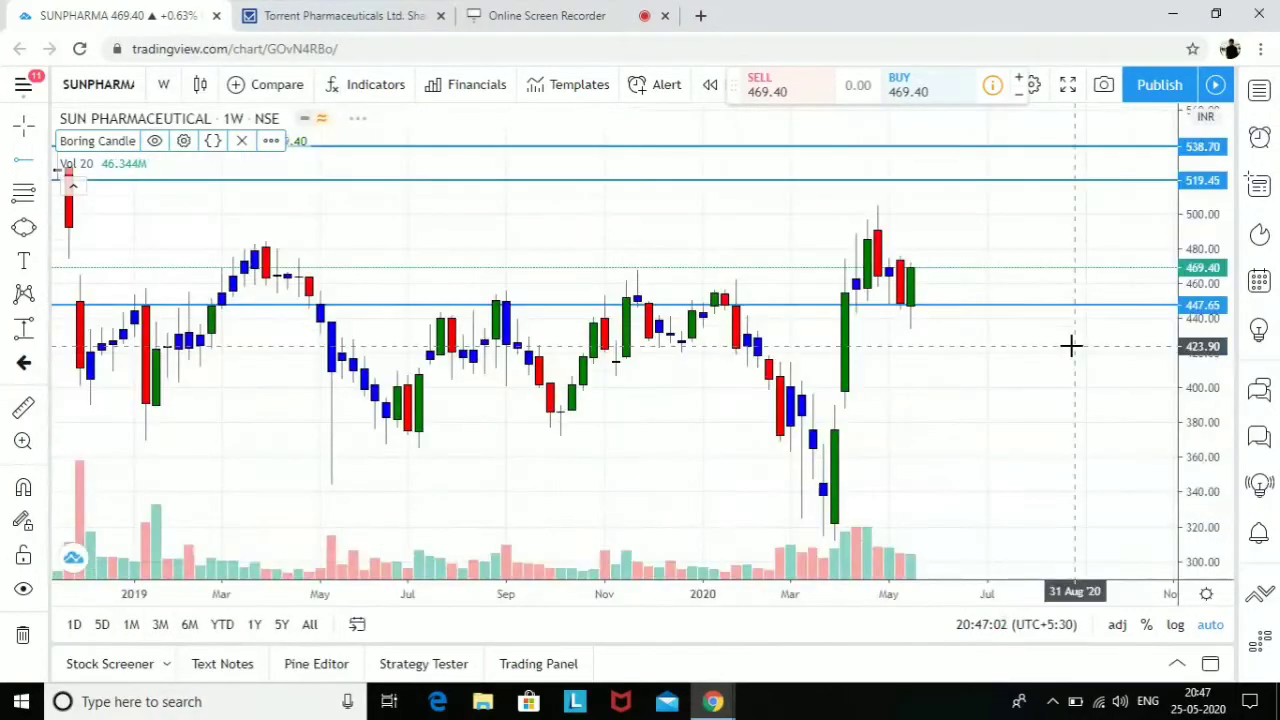
{"action": "left_click", "coordinate": [163, 85]}
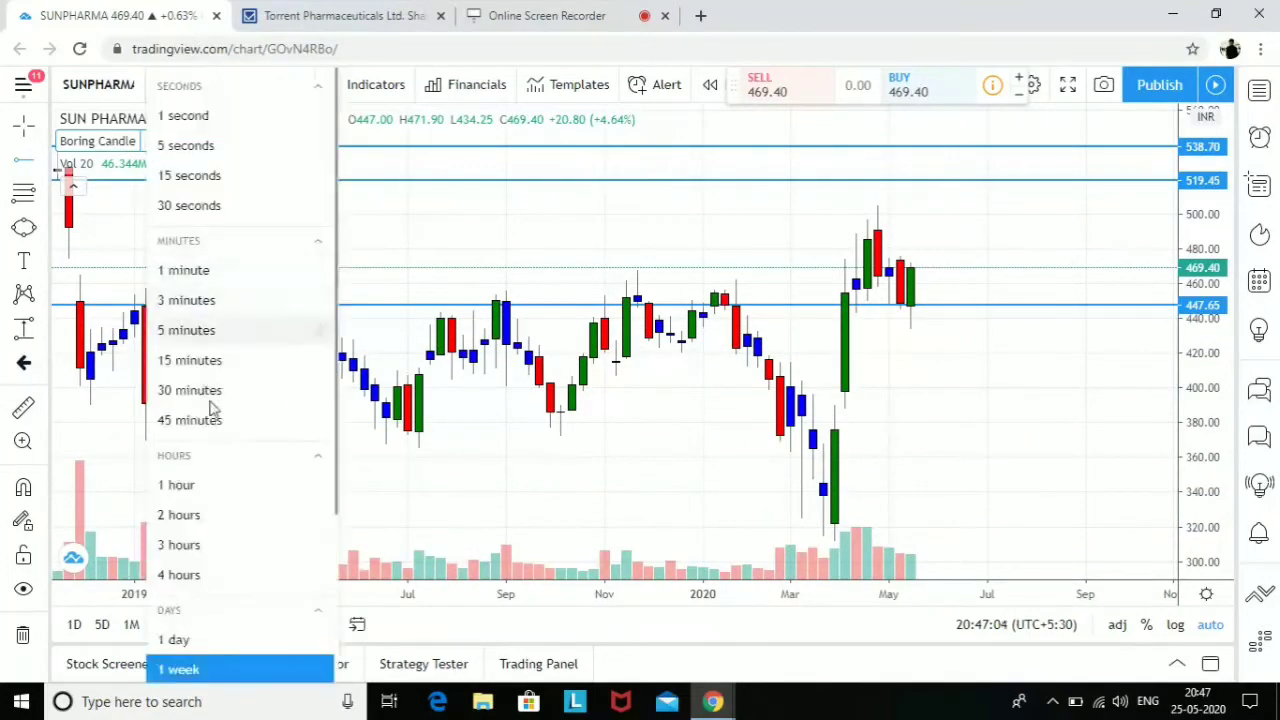
{"action": "scroll", "coordinate": [240, 624], "scroll_direction": "down", "scroll_amount": 3}
{"action": "left_click", "coordinate": [217, 514]}
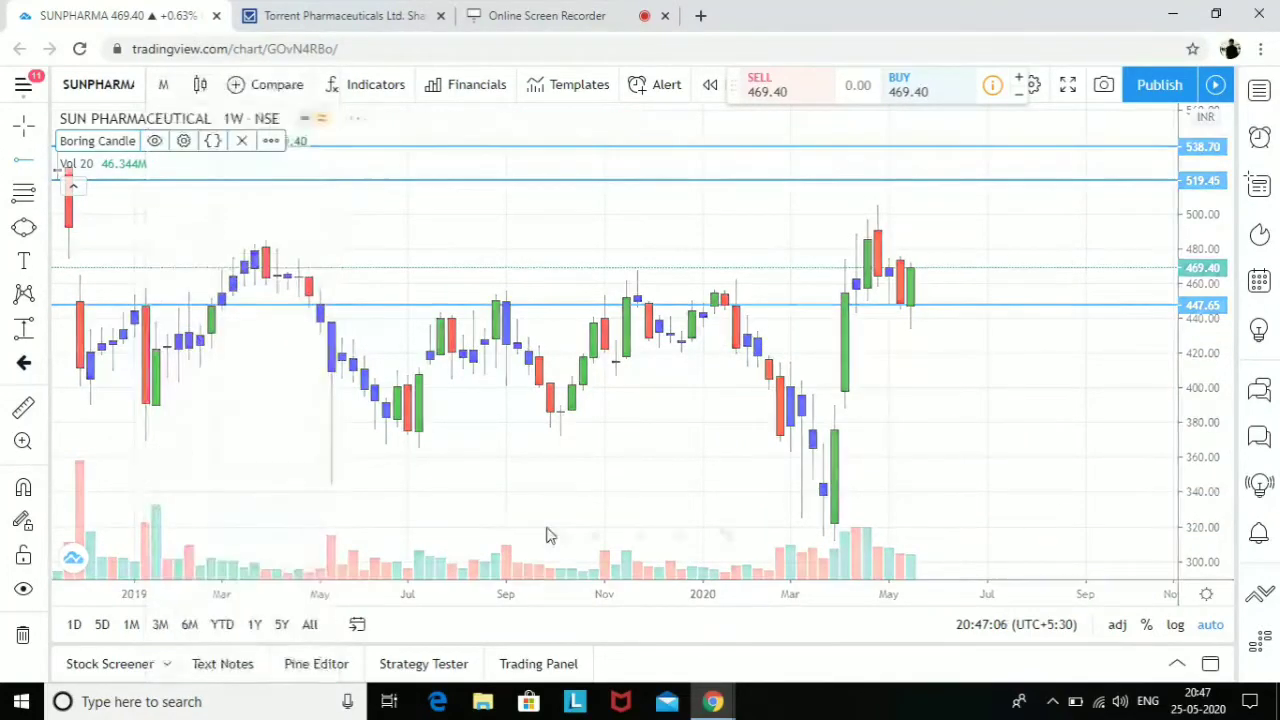
{"action": "scroll", "coordinate": [571, 509], "scroll_direction": "up", "scroll_amount": 3}
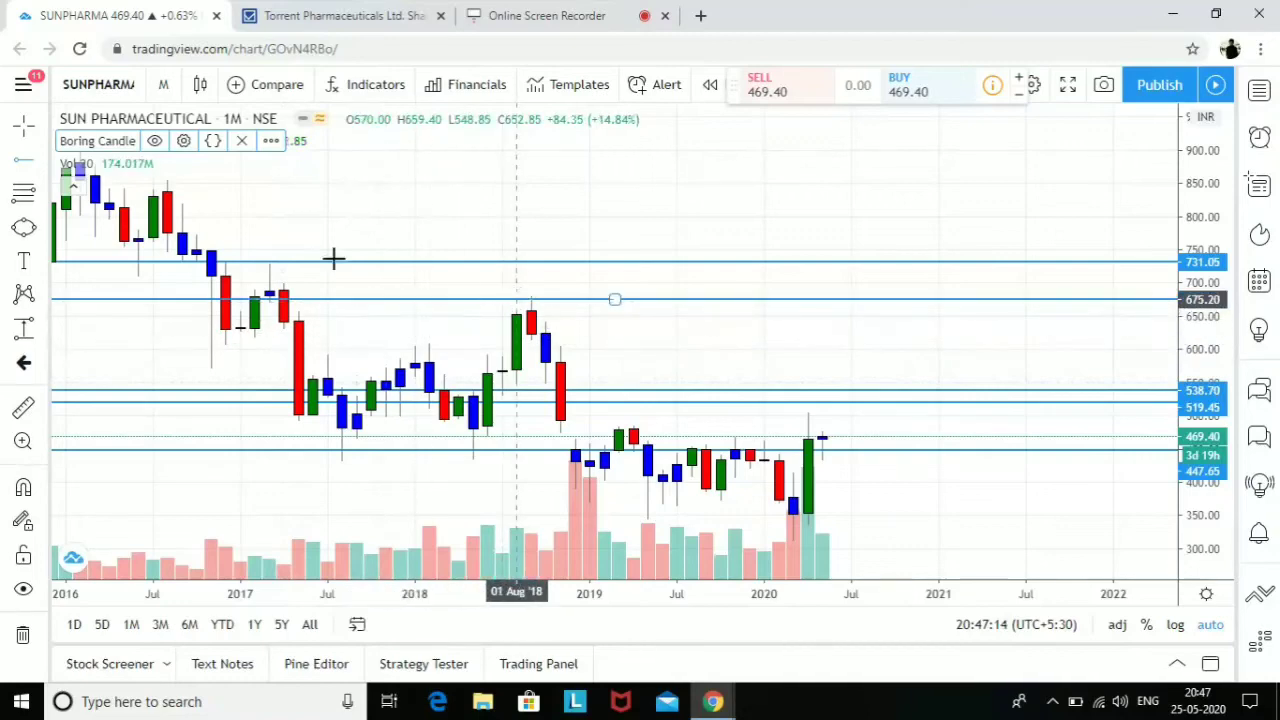
Draw a rising arrow with the Arrow tool from January 2018 at about 612 to July 2018 at about 671.
{"action": "left_click", "coordinate": [41, 160]}
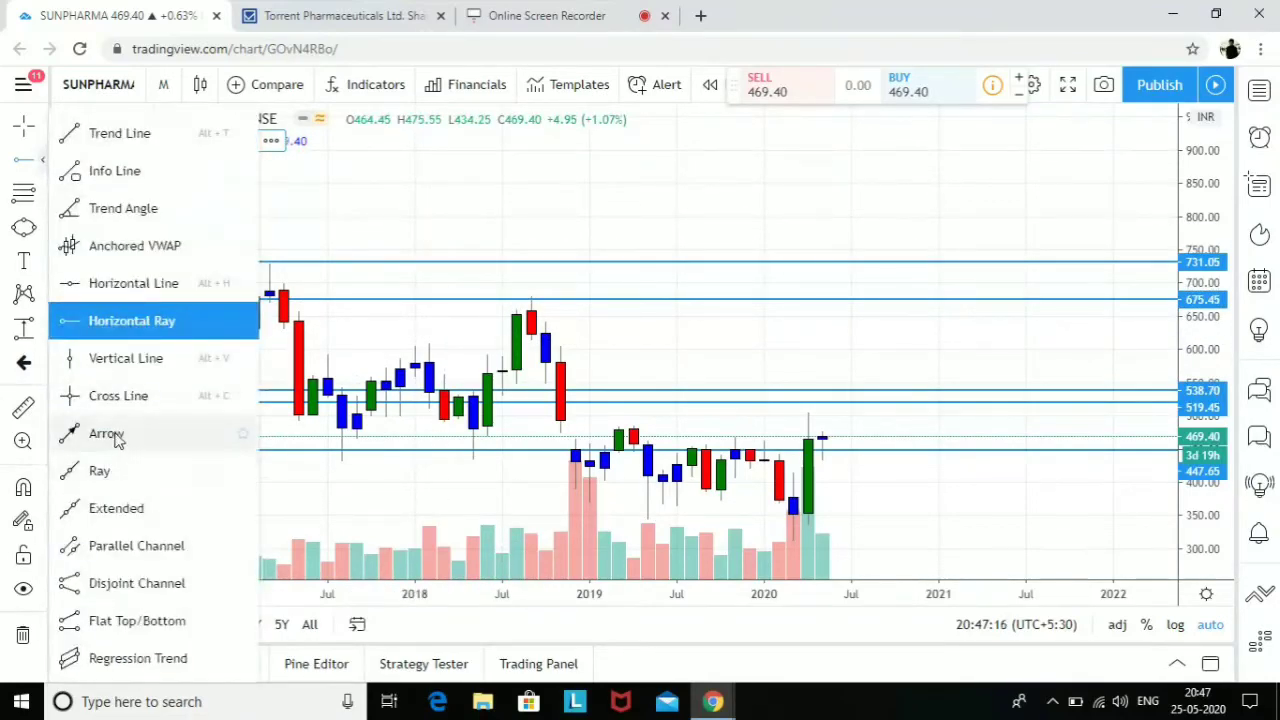
{"action": "left_click", "coordinate": [117, 440]}
{"action": "left_click", "coordinate": [415, 342]}
{"action": "left_click", "coordinate": [501, 302]}
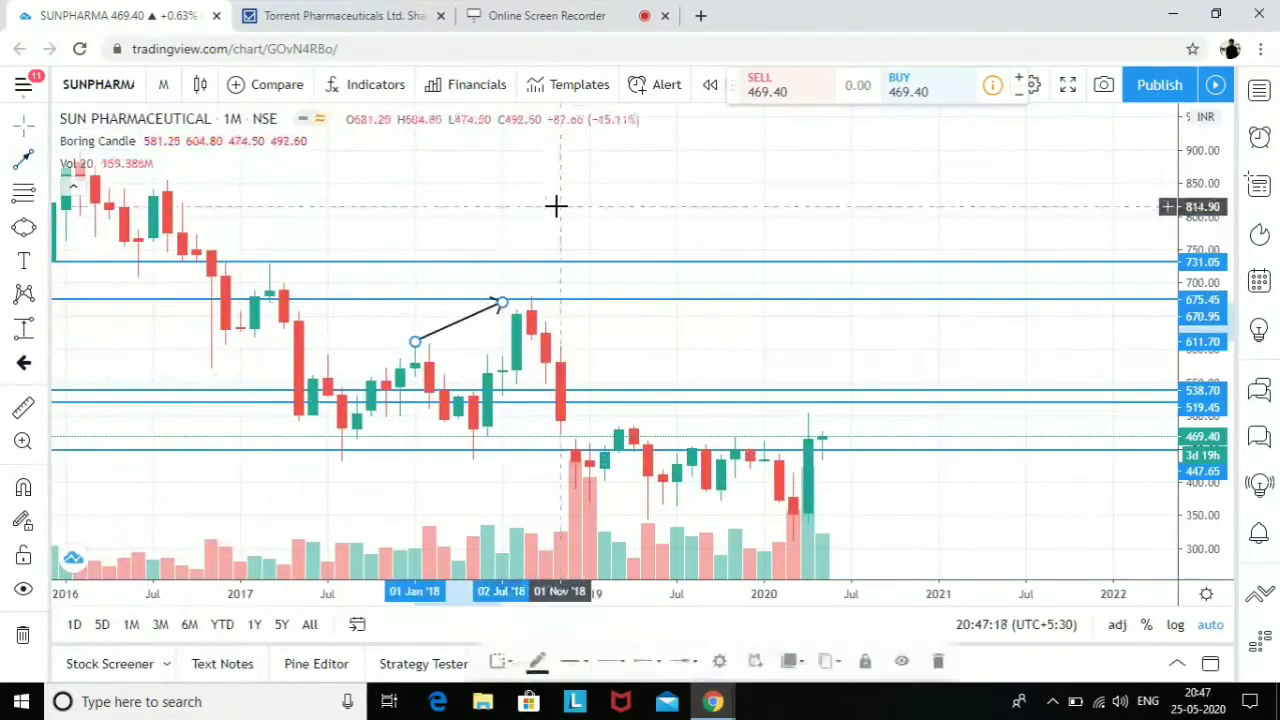
{"action": "left_click", "coordinate": [556, 206]}
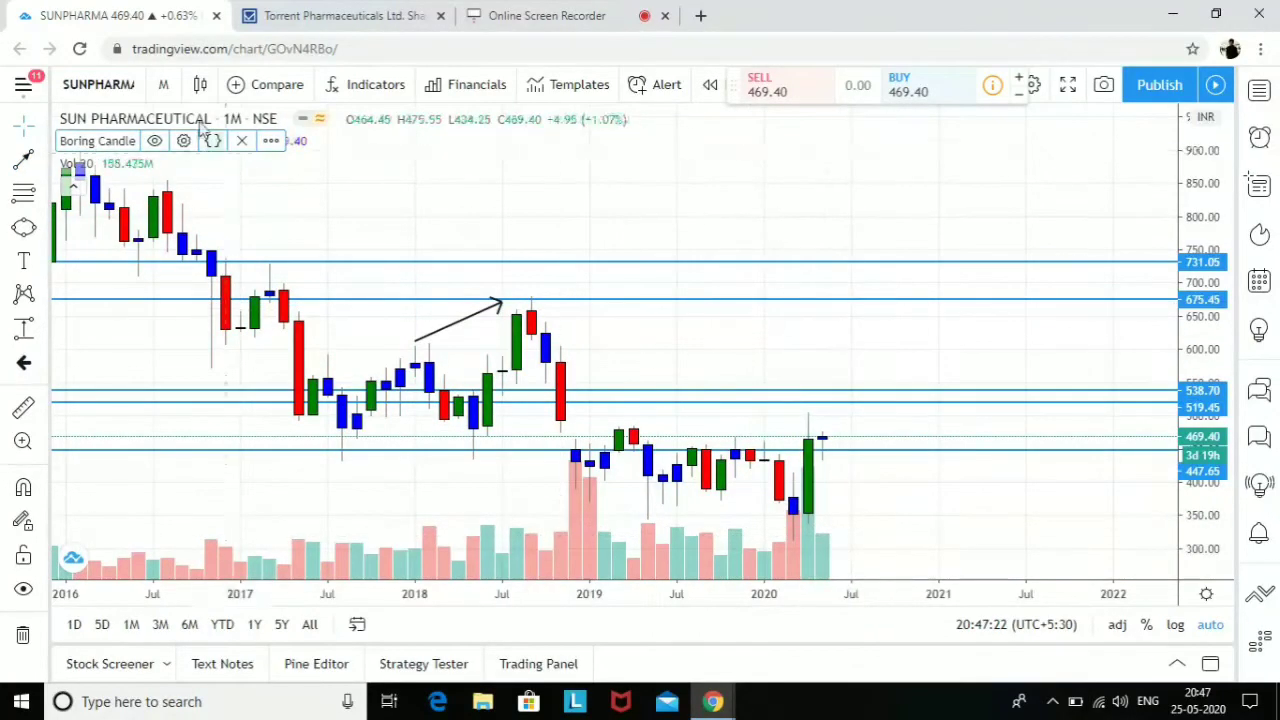
Set the Sun Pharmaceutical chart to a 1-week interval and examine the candles from 2018 onward against the horizontal price levels.
{"action": "left_click", "coordinate": [163, 84]}
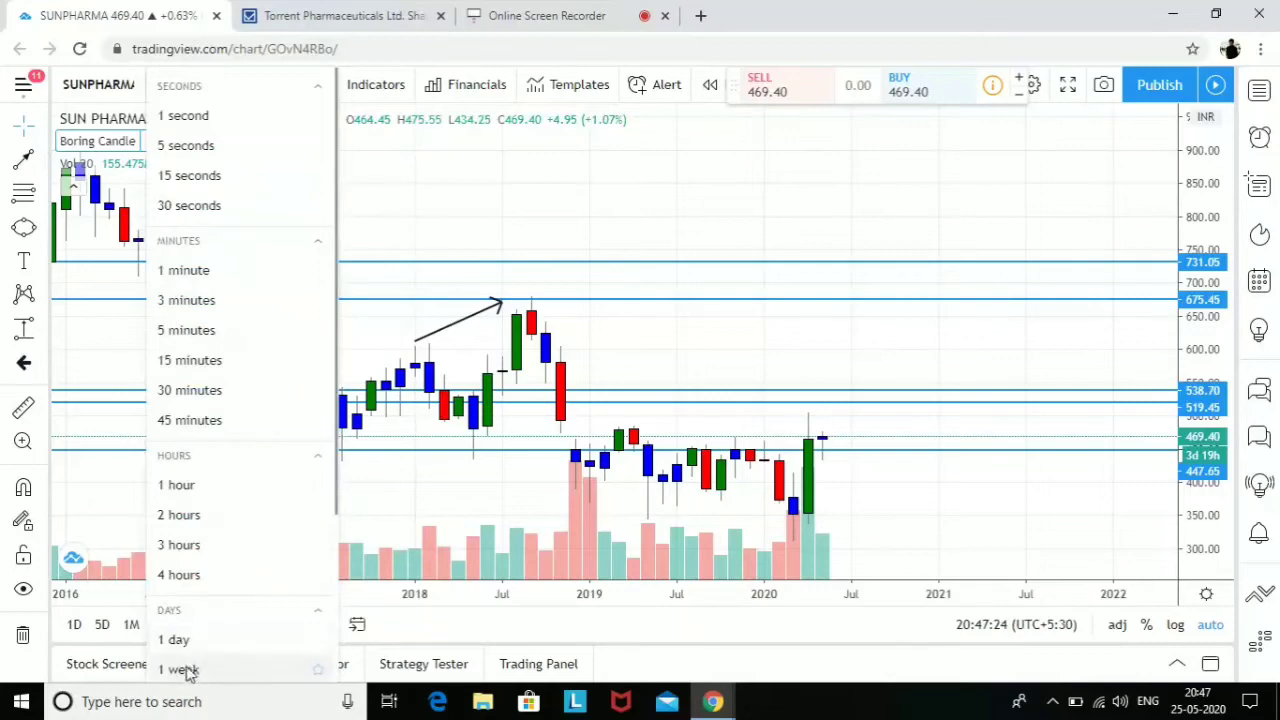
{"action": "left_click", "coordinate": [178, 669]}
{"action": "scroll", "coordinate": [823, 372], "scroll_direction": "up", "scroll_amount": 5}
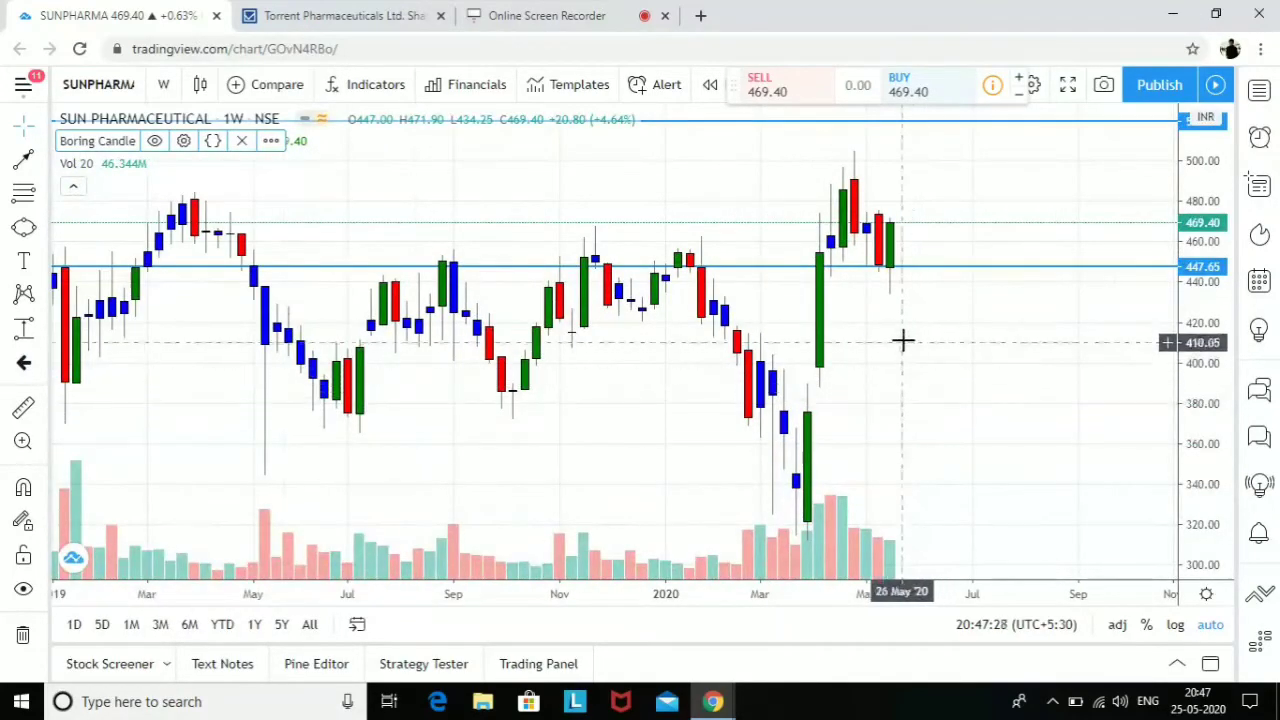
{"action": "scroll", "coordinate": [963, 400], "scroll_direction": "down", "scroll_amount": 3}
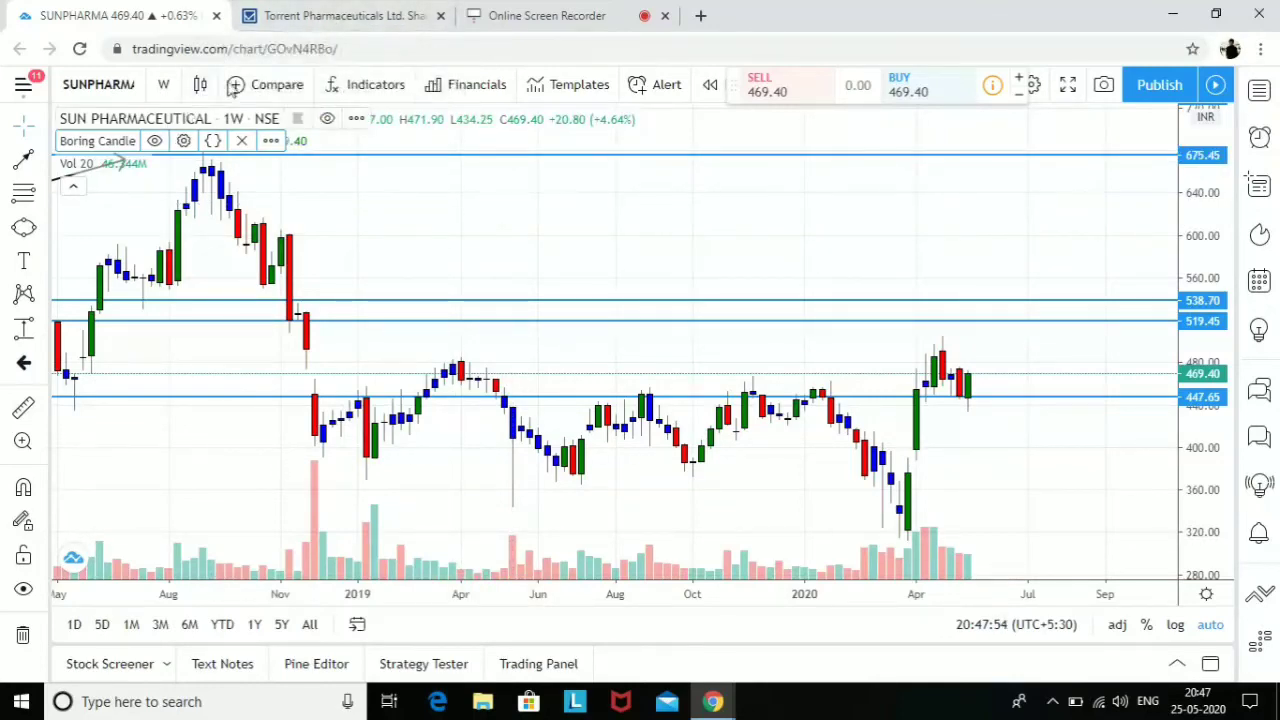
{"action": "left_click", "coordinate": [318, 17]}
{"action": "left_click", "coordinate": [104, 16]}
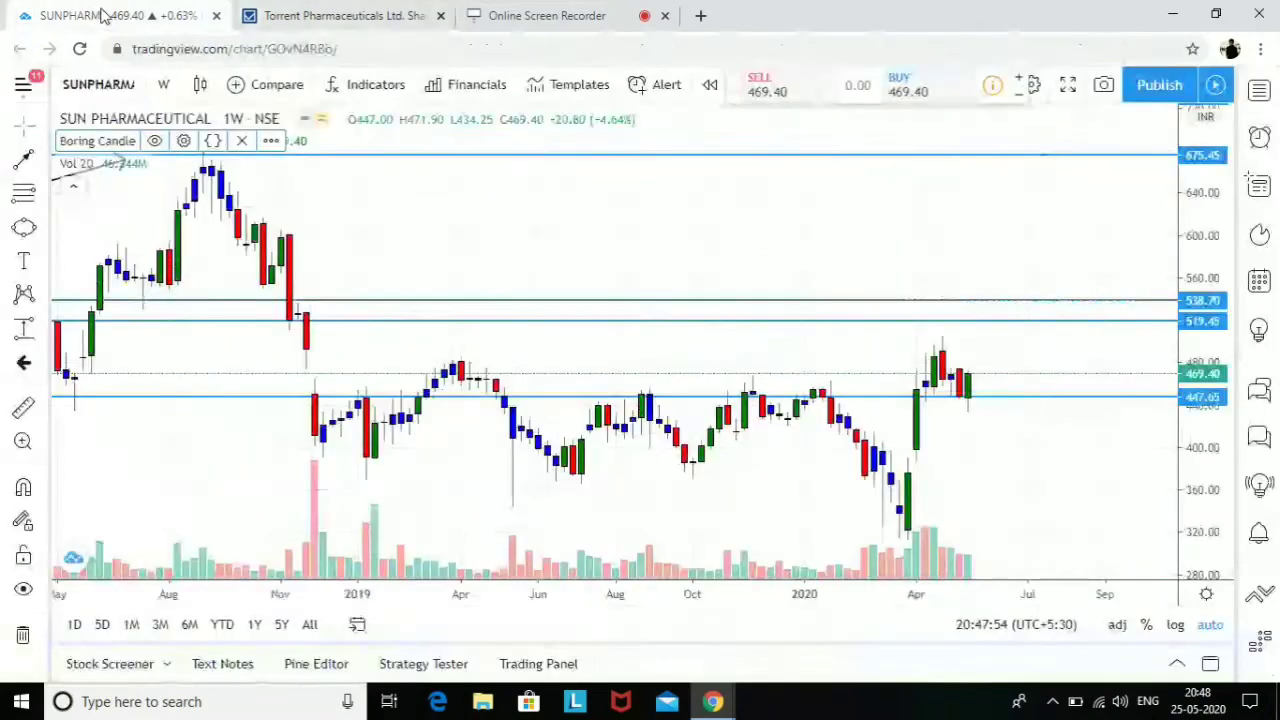
Set the Sun Pharmaceutical chart to a 1-day interval and examine the 2020 candles and volume around the 447.65 line.
{"action": "left_click", "coordinate": [163, 84]}
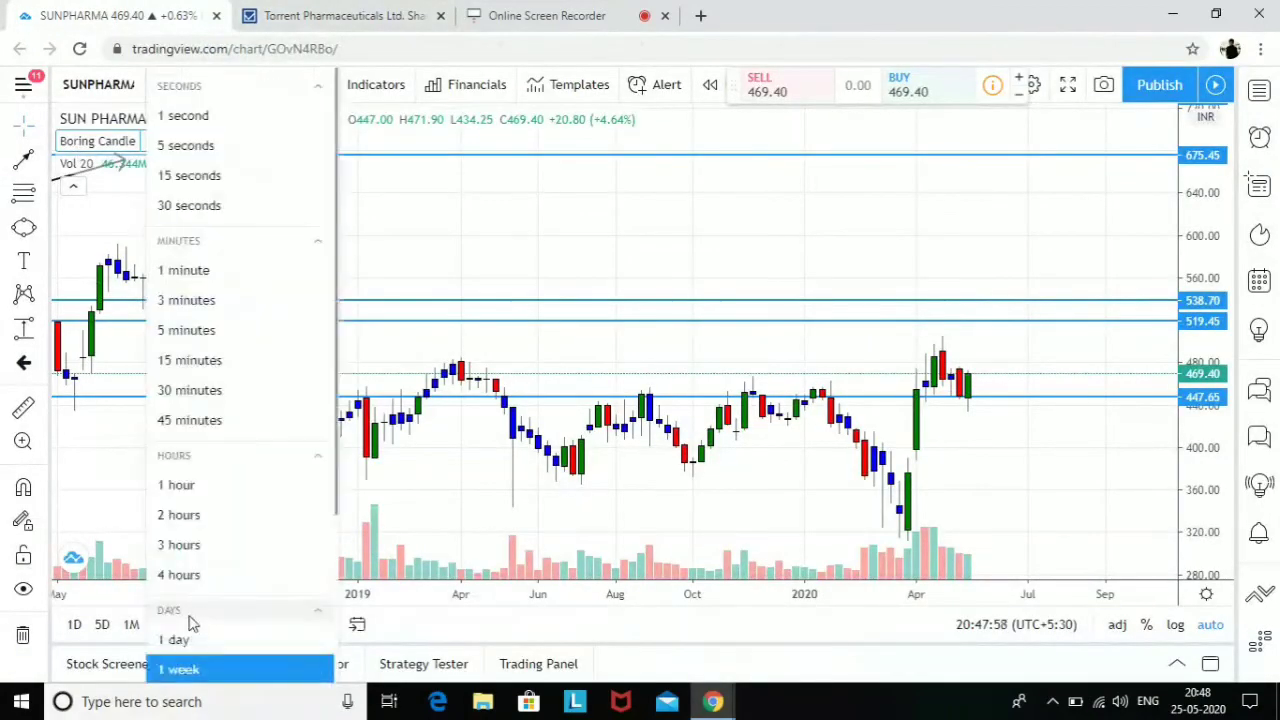
{"action": "left_click", "coordinate": [180, 642]}
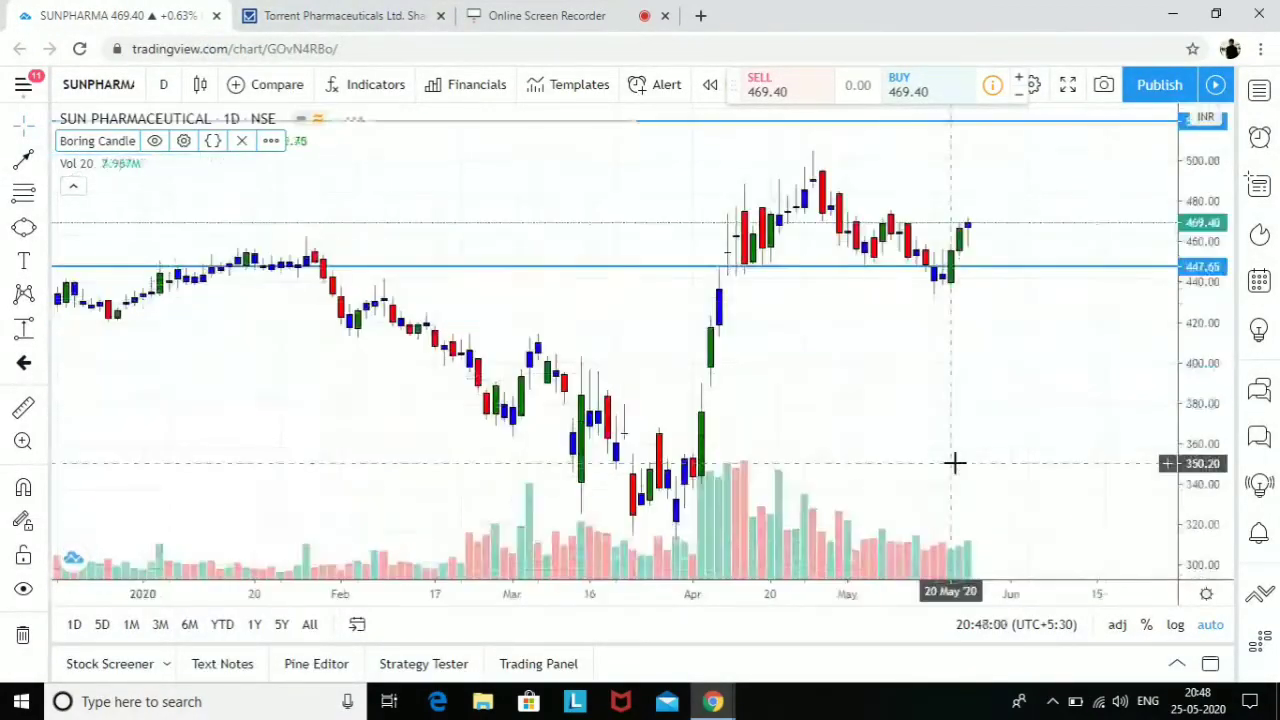
{"action": "scroll", "coordinate": [1010, 418], "scroll_direction": "up", "scroll_amount": 3}
{"action": "scroll", "coordinate": [1010, 418], "scroll_direction": "up", "scroll_amount": 2}
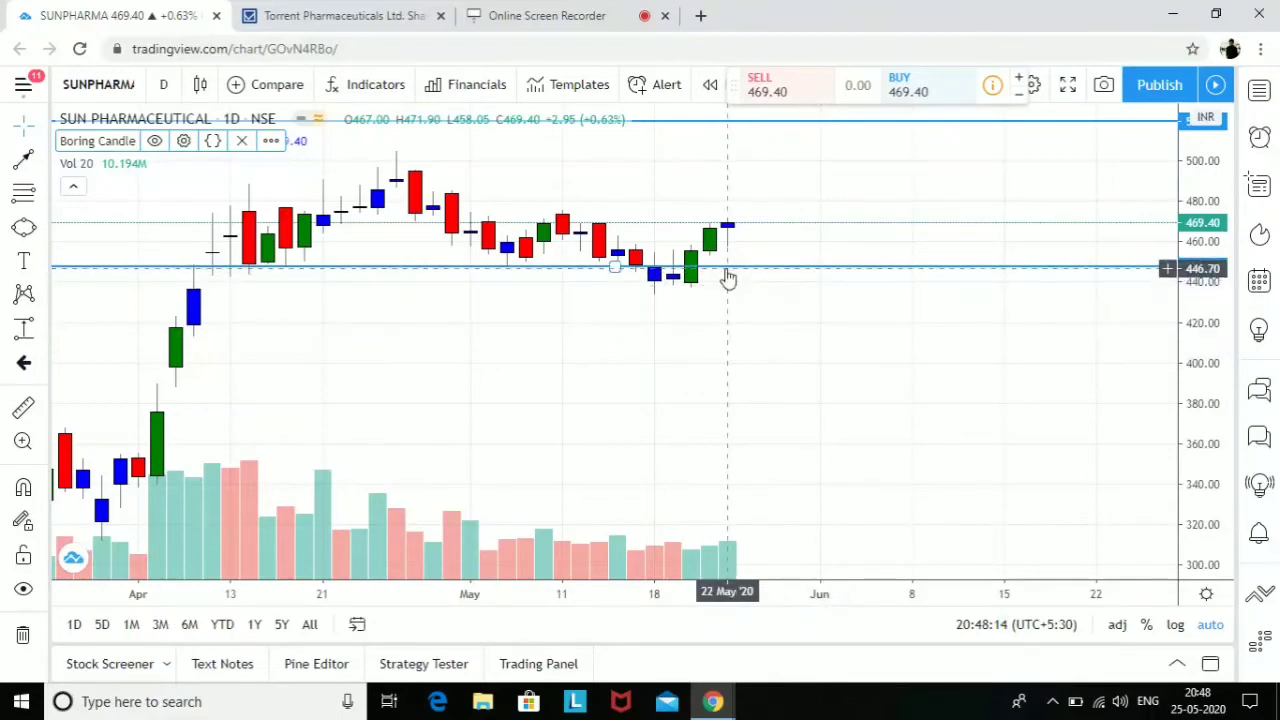
{"action": "scroll", "coordinate": [805, 410], "scroll_direction": "down", "scroll_amount": 2}
{"action": "scroll", "coordinate": [808, 411], "scroll_direction": "down", "scroll_amount": 1}
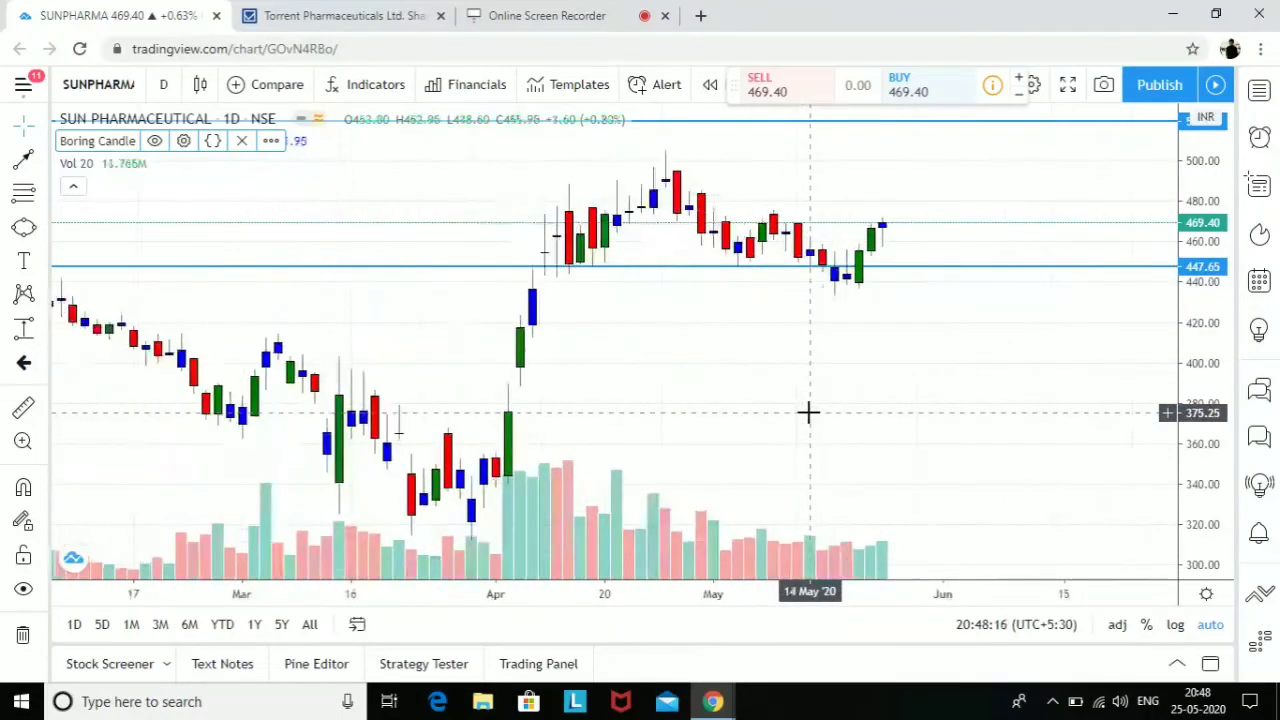
{"action": "scroll", "coordinate": [830, 402], "scroll_direction": "down", "scroll_amount": 1}
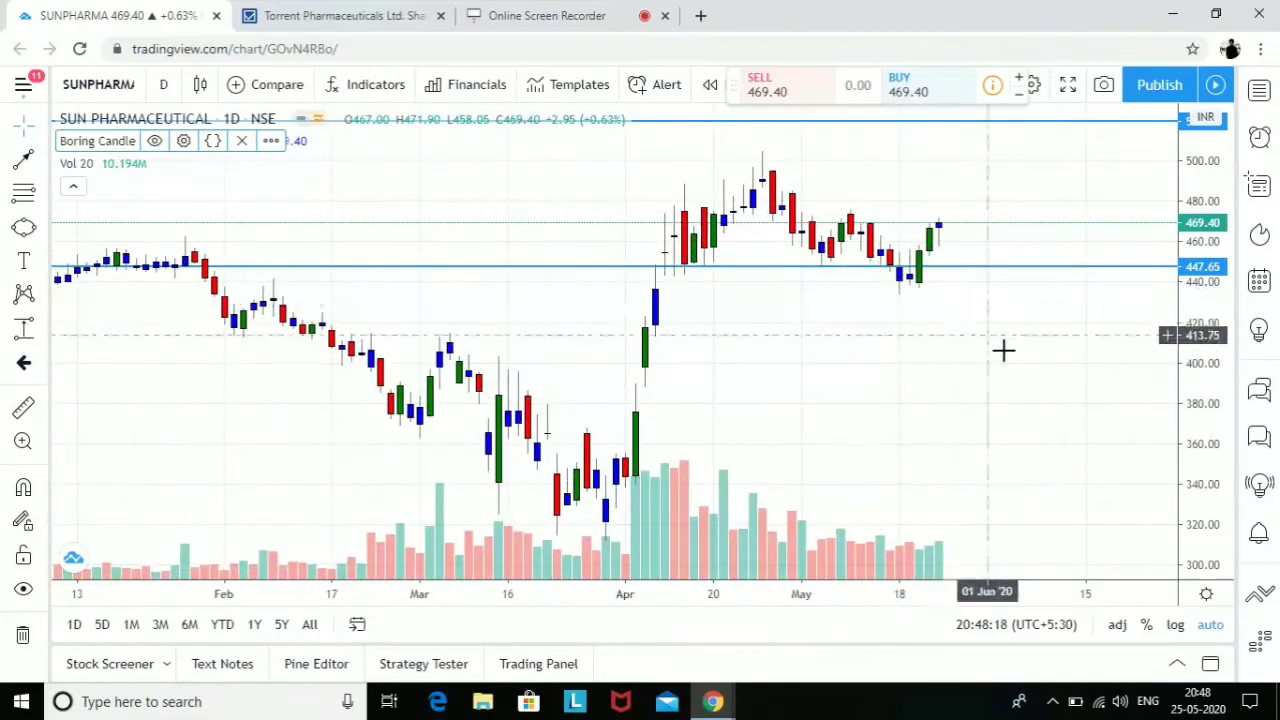
{"action": "scroll", "coordinate": [1020, 345], "scroll_direction": "down", "scroll_amount": 2}
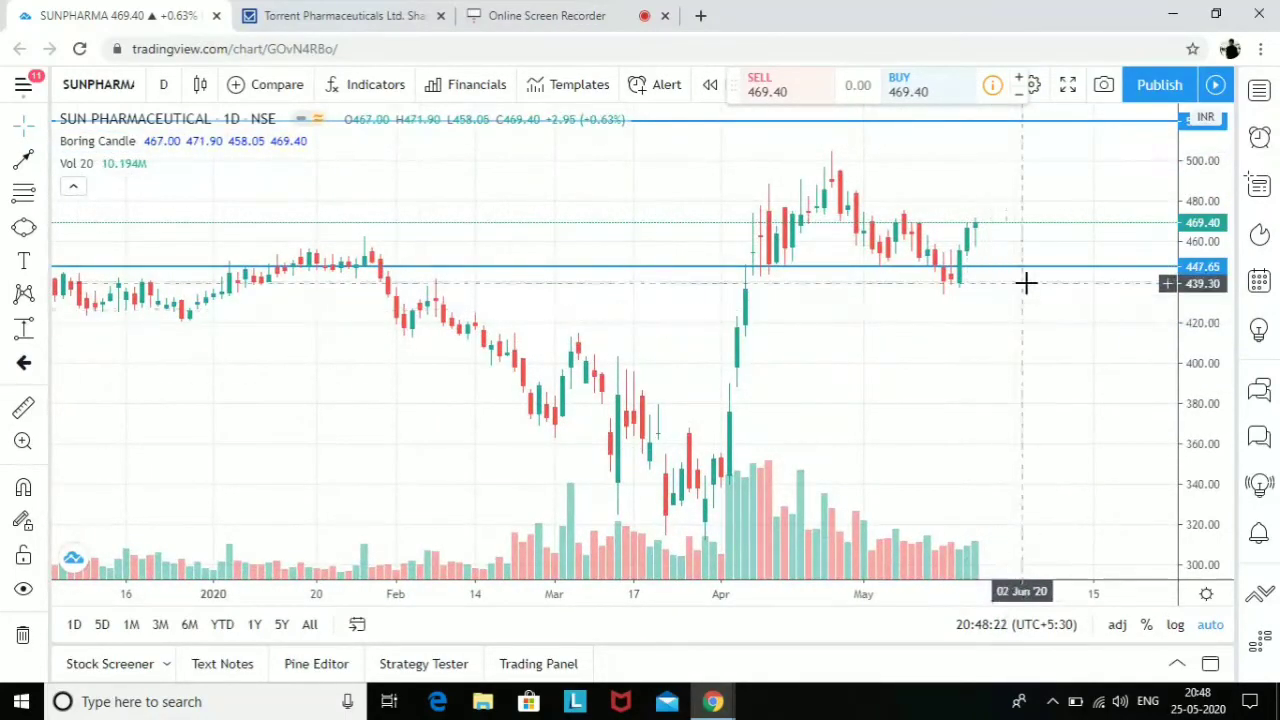
{"action": "scroll", "coordinate": [1011, 251], "scroll_direction": "up", "scroll_amount": 2}
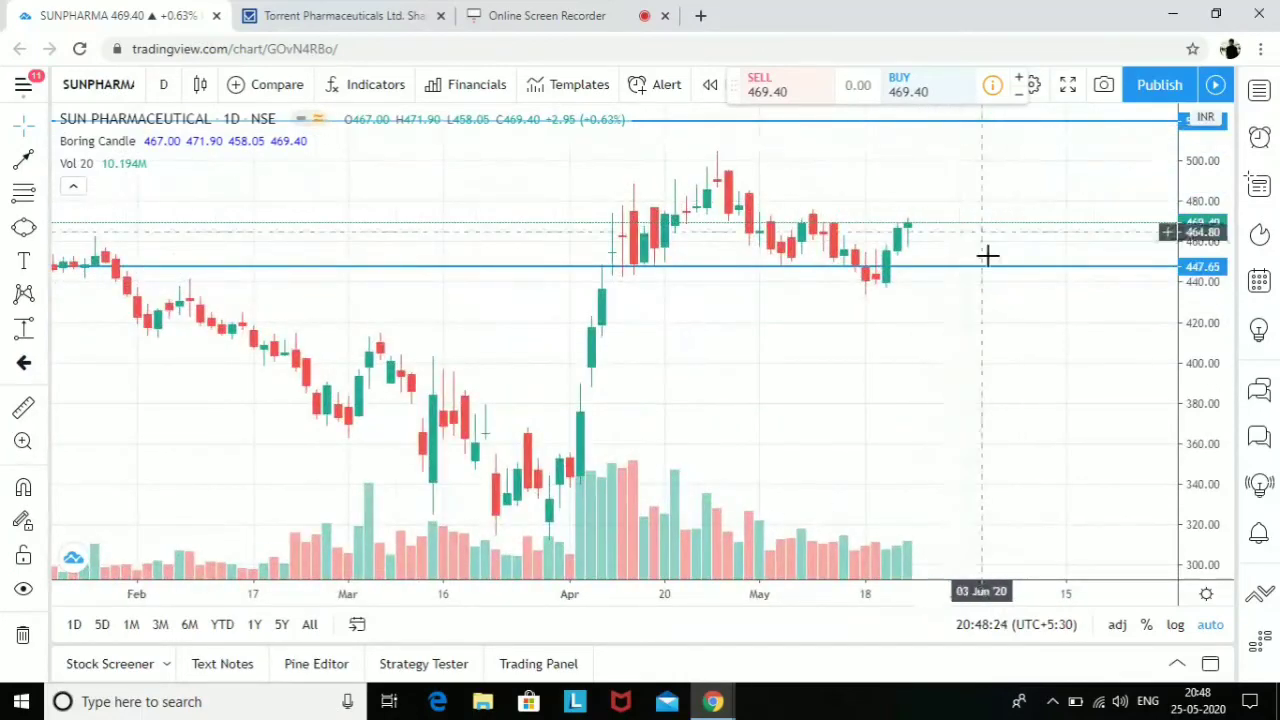
{"action": "scroll", "coordinate": [986, 257], "scroll_direction": "down", "scroll_amount": 2}
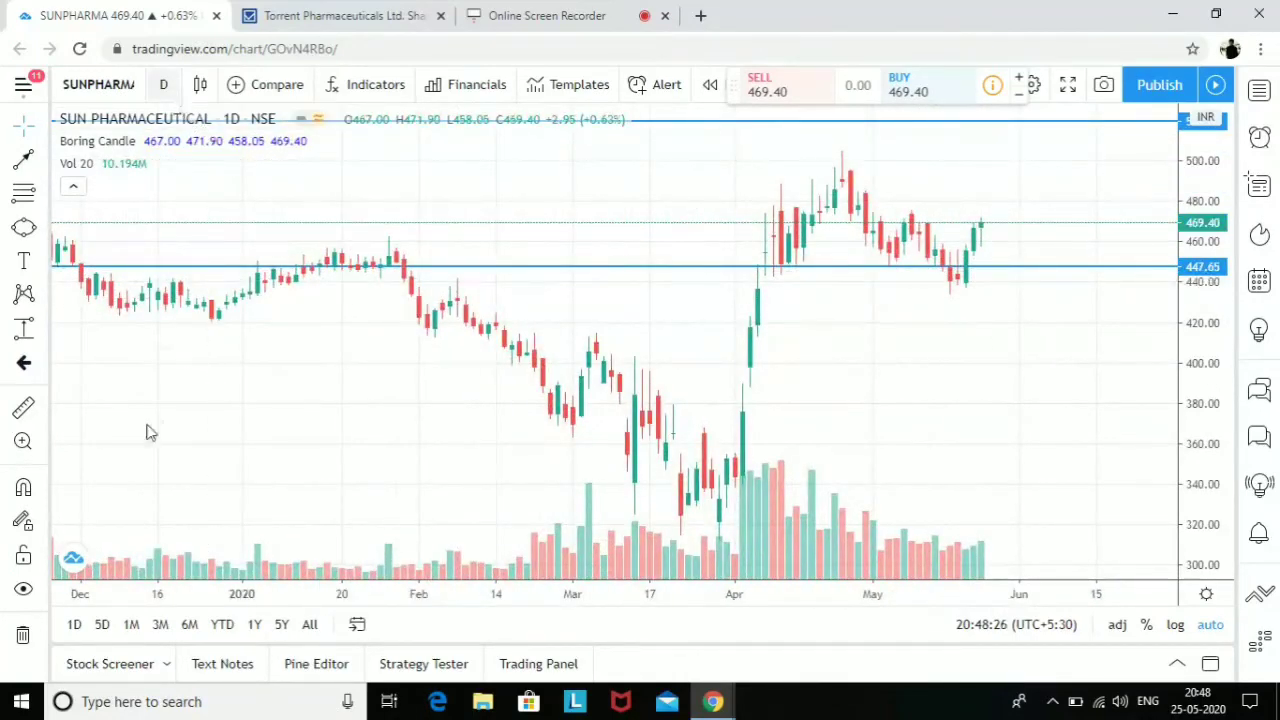
Return the Sun Pharmaceutical chart to a 1-week interval and review the candles from August 2018 onward.
{"action": "left_click", "coordinate": [163, 84]}
{"action": "left_click", "coordinate": [175, 665]}
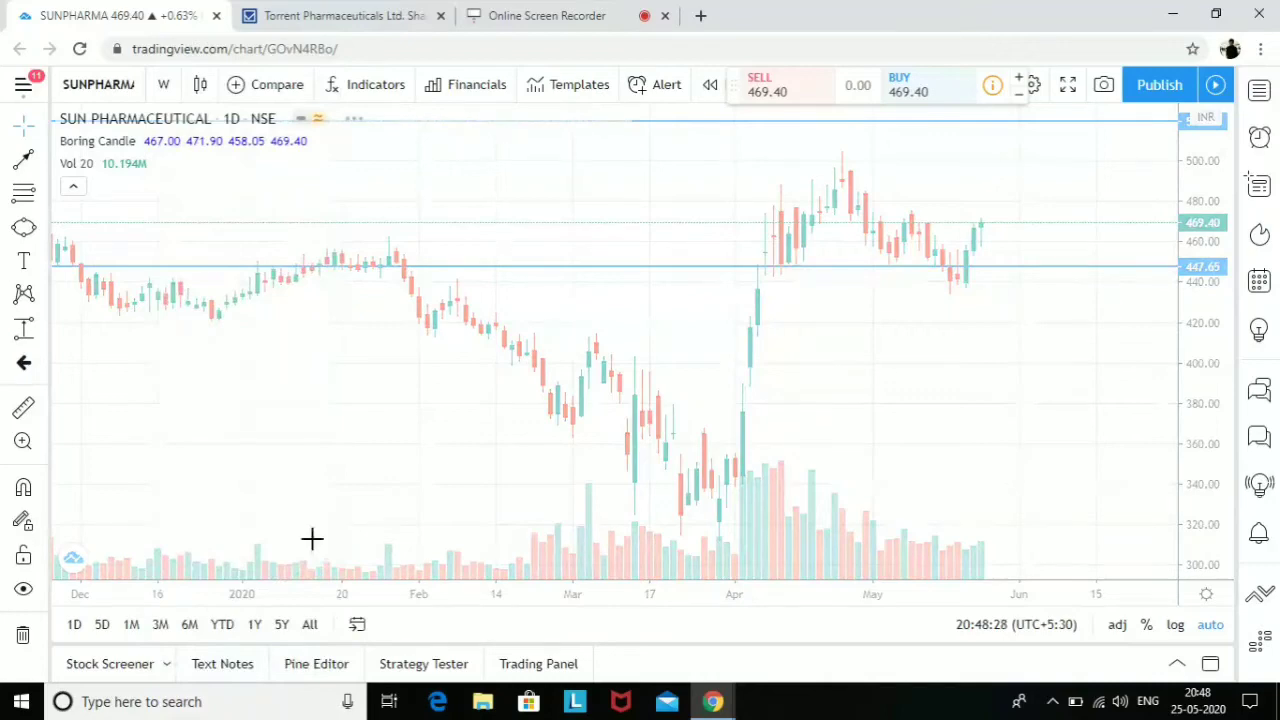
{"action": "scroll", "coordinate": [551, 427], "scroll_direction": "up", "scroll_amount": 1}
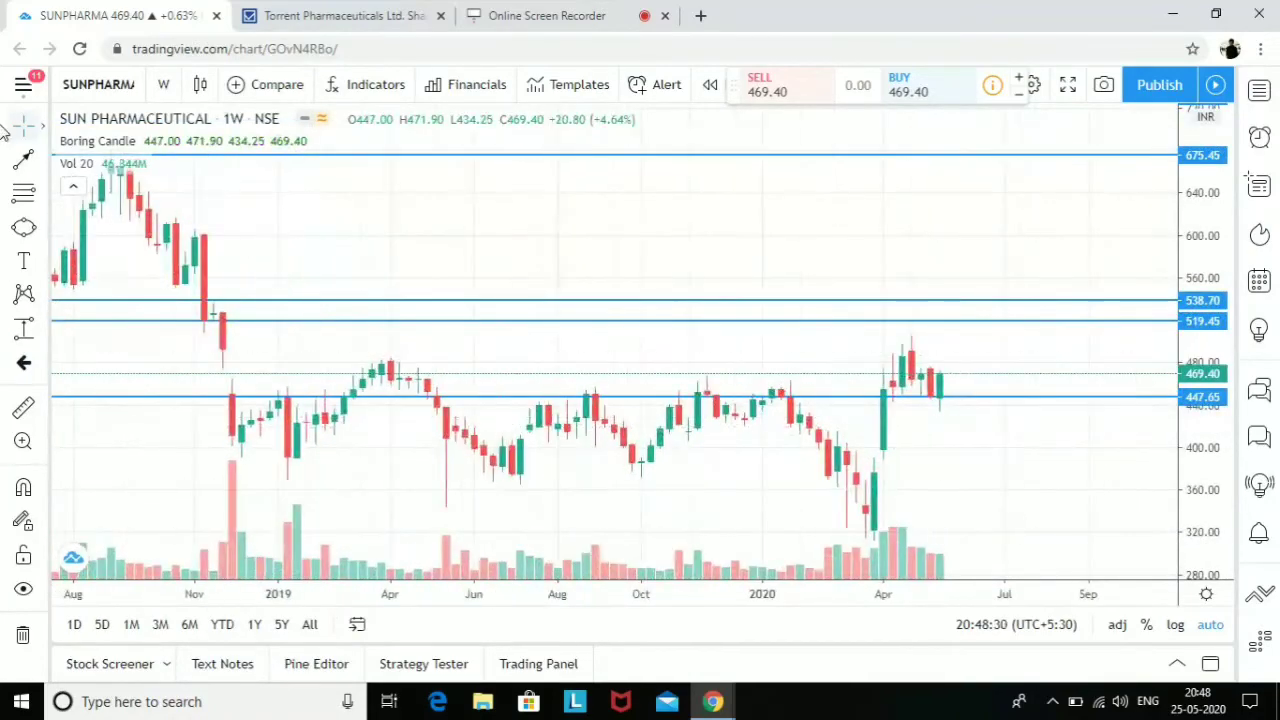
Load the BSE chart of Torrent Pharmaceuticals Ltd. at a 1-day interval and examine its candles and volume from February 2020 onward.
{"action": "left_click", "coordinate": [103, 84]}
{"action": "type", "text": "TORRENT"}
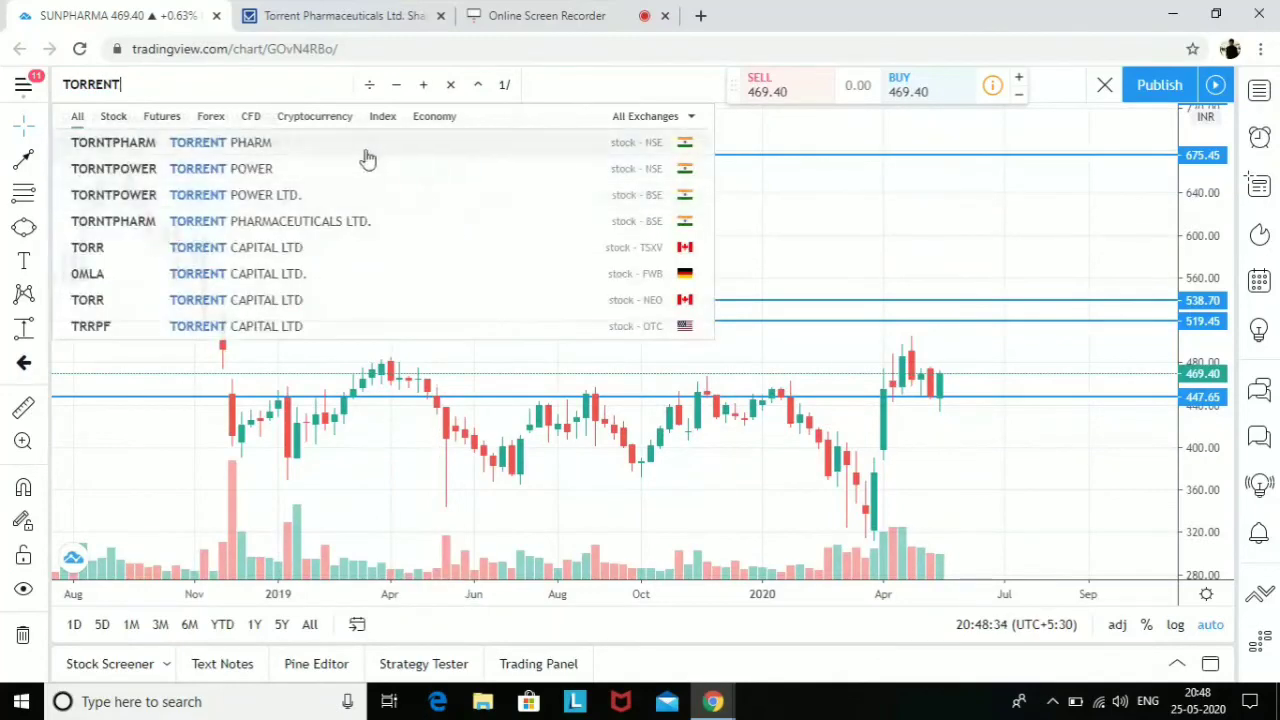
{"action": "left_click", "coordinate": [336, 224]}
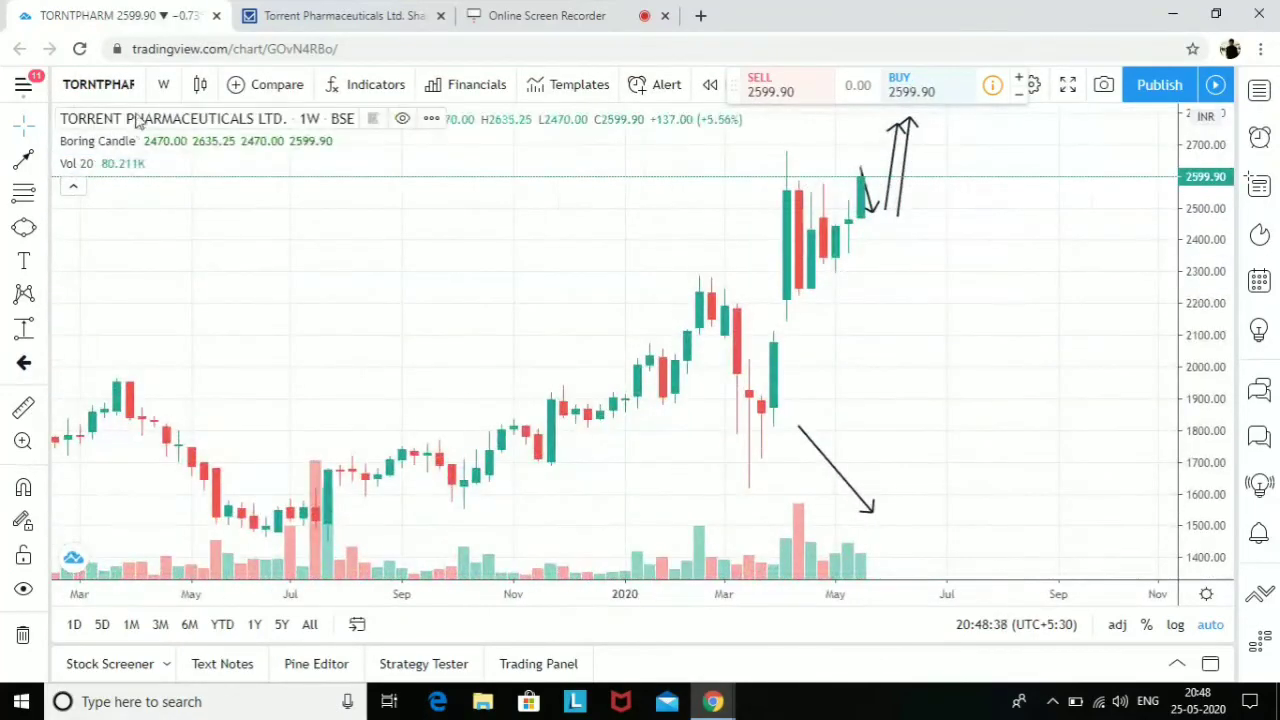
{"action": "left_click", "coordinate": [164, 85]}
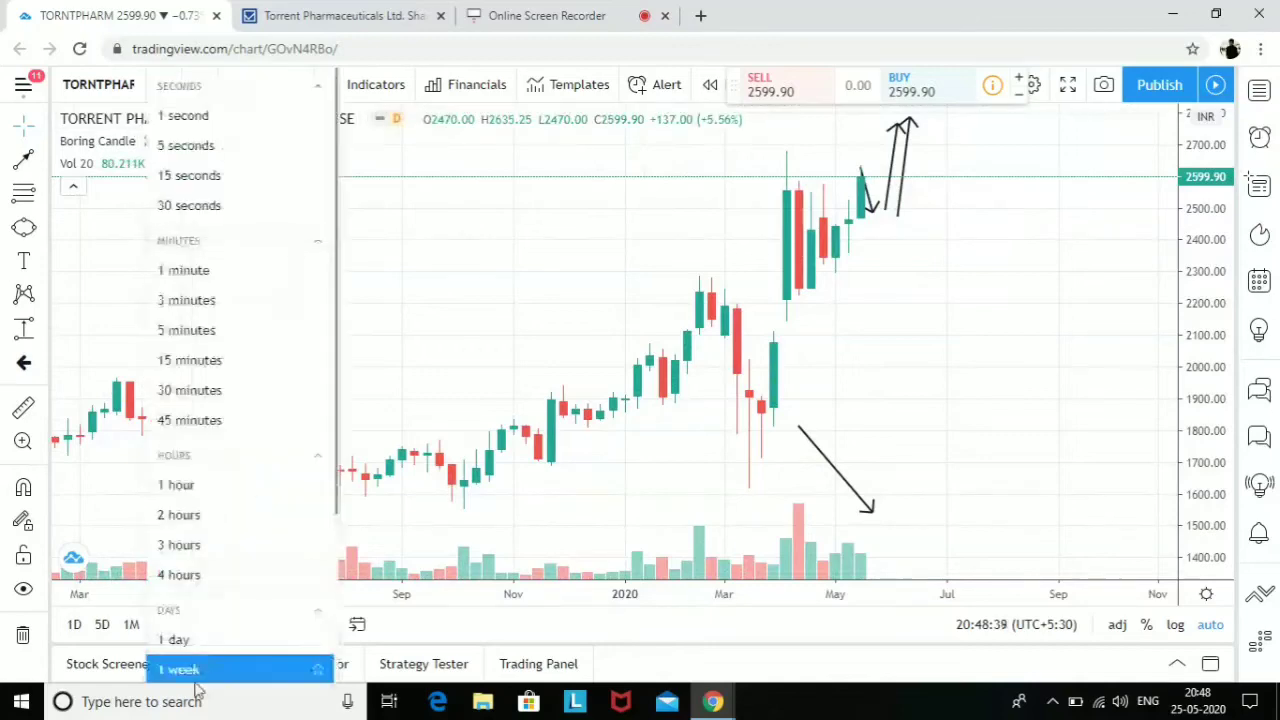
{"action": "left_click", "coordinate": [240, 630]}
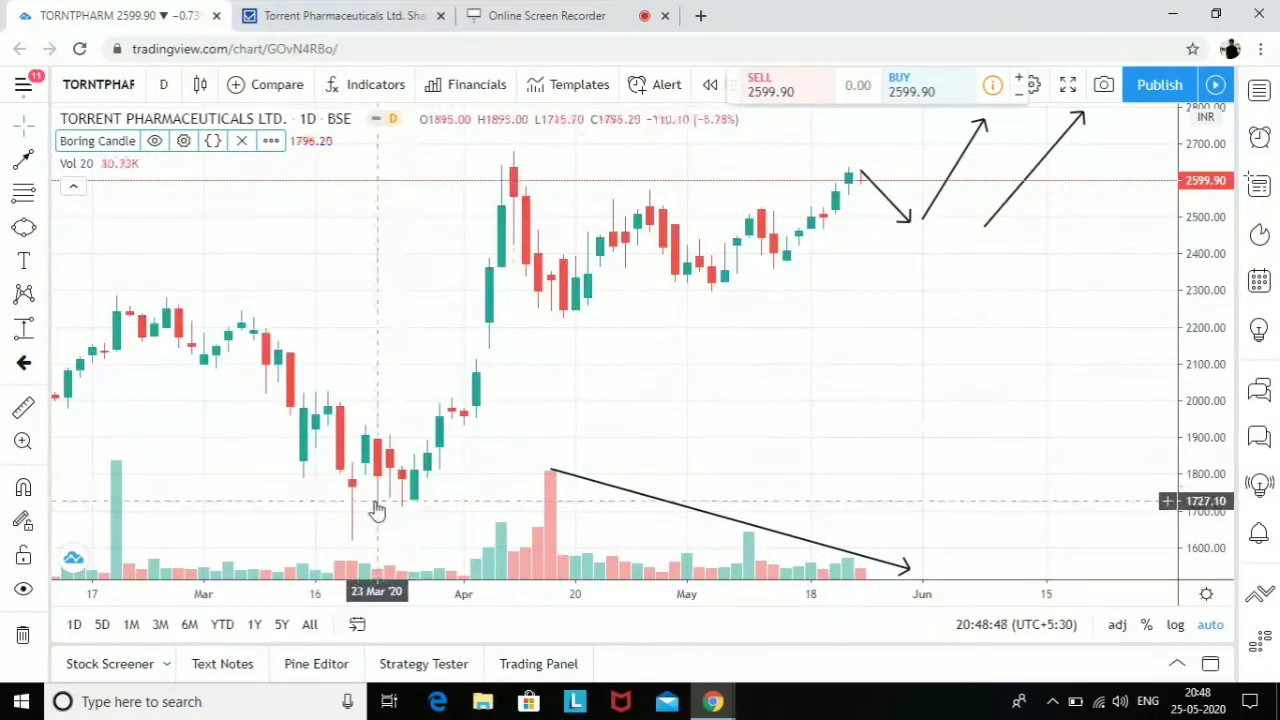
{"action": "scroll", "coordinate": [792, 371], "scroll_direction": "down", "scroll_amount": 2}
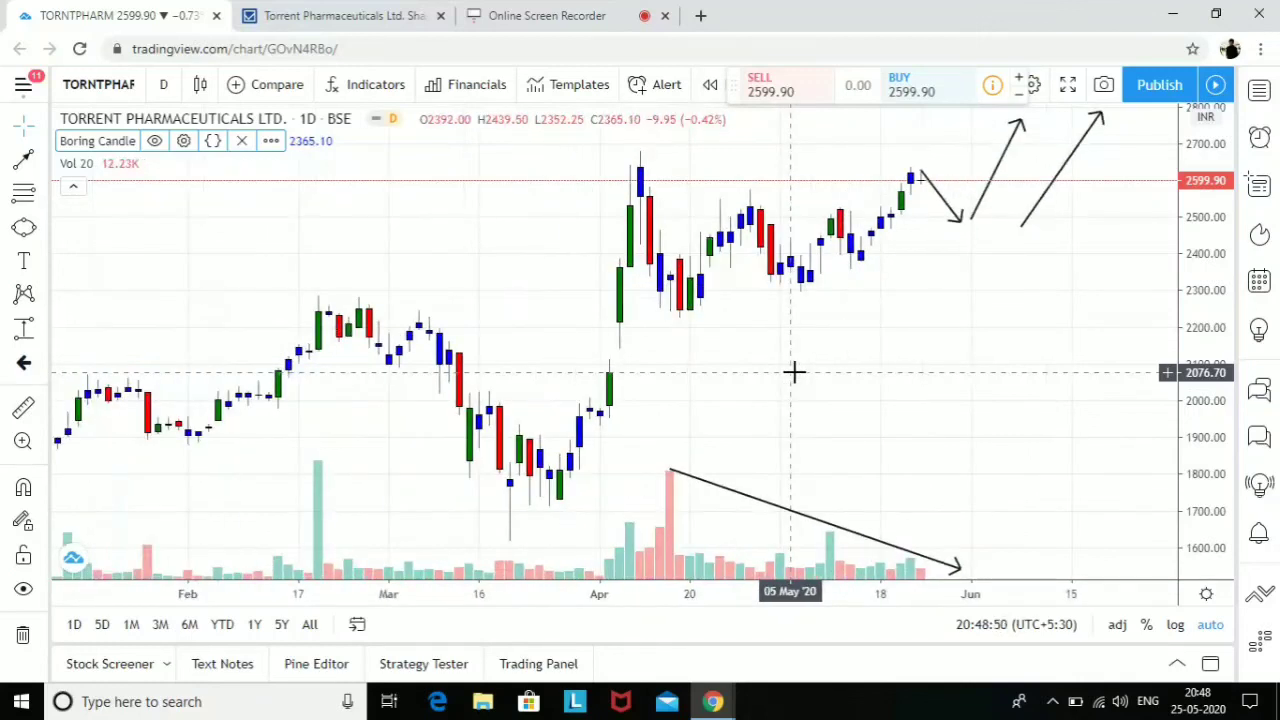